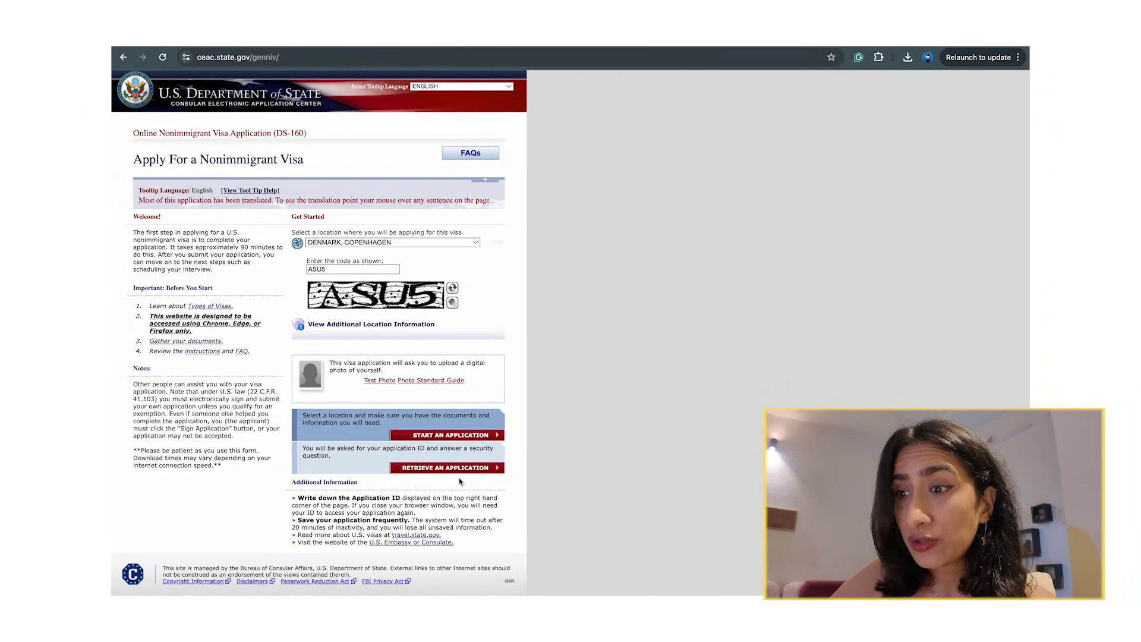
Start a new DS-160 application and note its assigned application ID.
{"action": "left_click", "coordinate": [458, 470]}
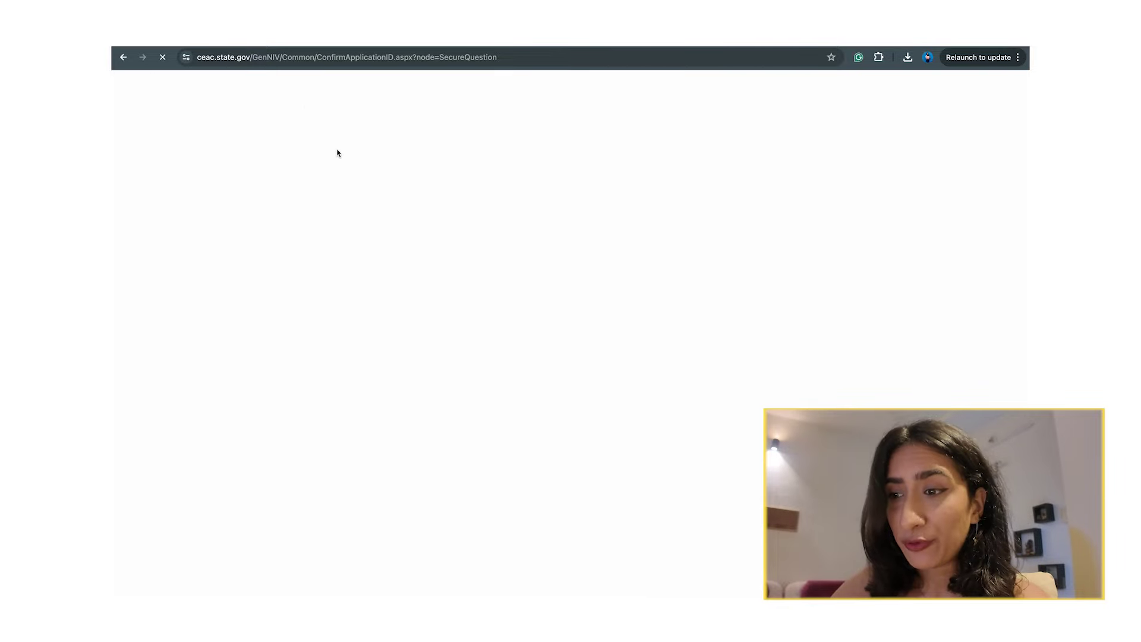
{"action": "left_click_drag", "start_coordinate": [262, 57], "coordinate": [501, 57]}
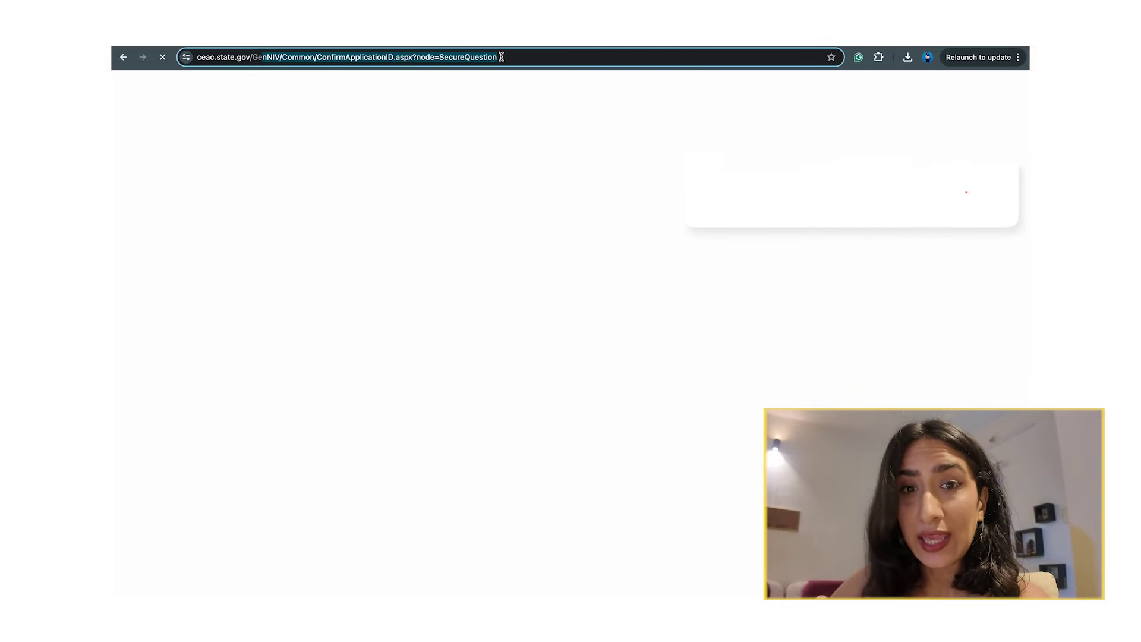
{"action": "left_click", "coordinate": [412, 162]}
{"action": "scroll", "coordinate": [389, 383], "scroll_direction": "down", "scroll_amount": 2}
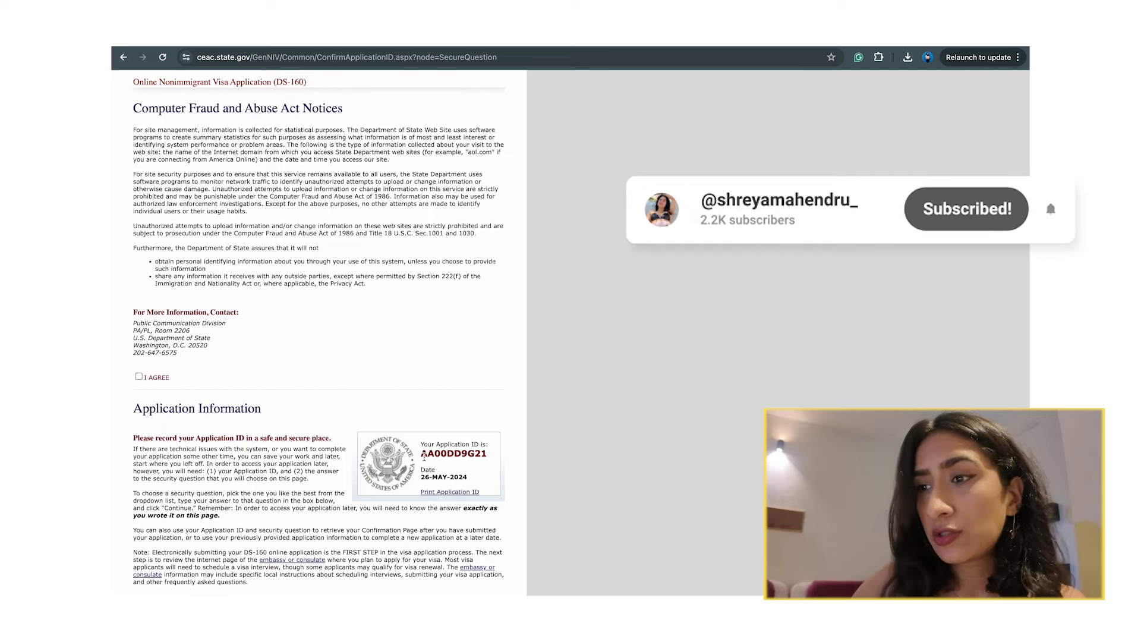
{"action": "left_click_drag", "start_coordinate": [489, 454], "coordinate": [419, 454]}
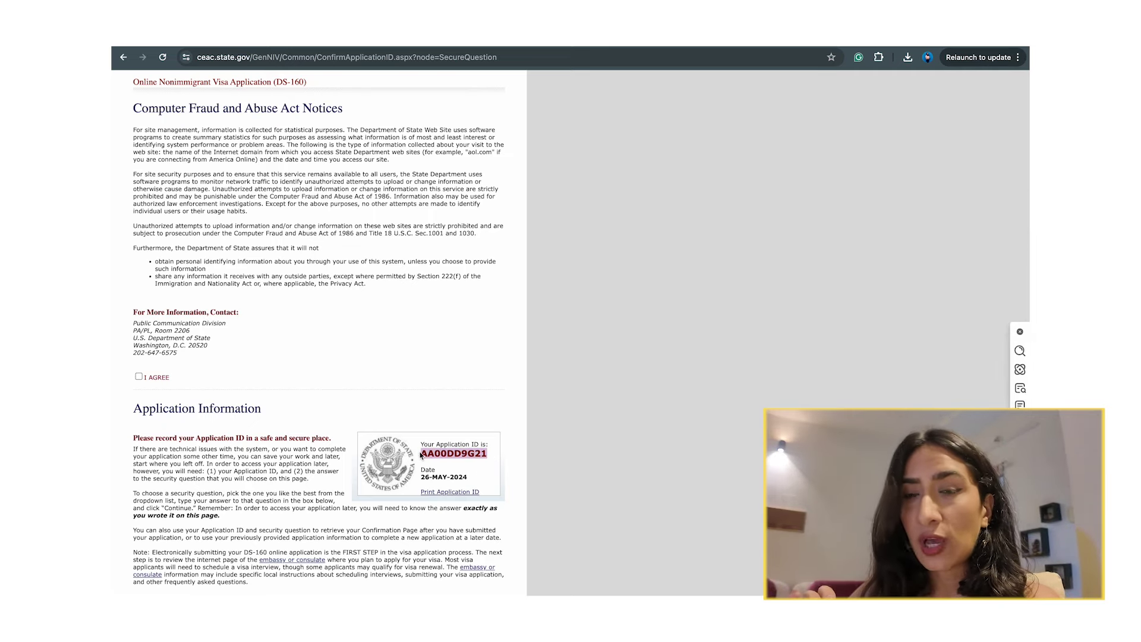
Agree to the Computer Fraud and Abuse notice and enter the security question answer.
{"action": "left_click", "coordinate": [139, 377]}
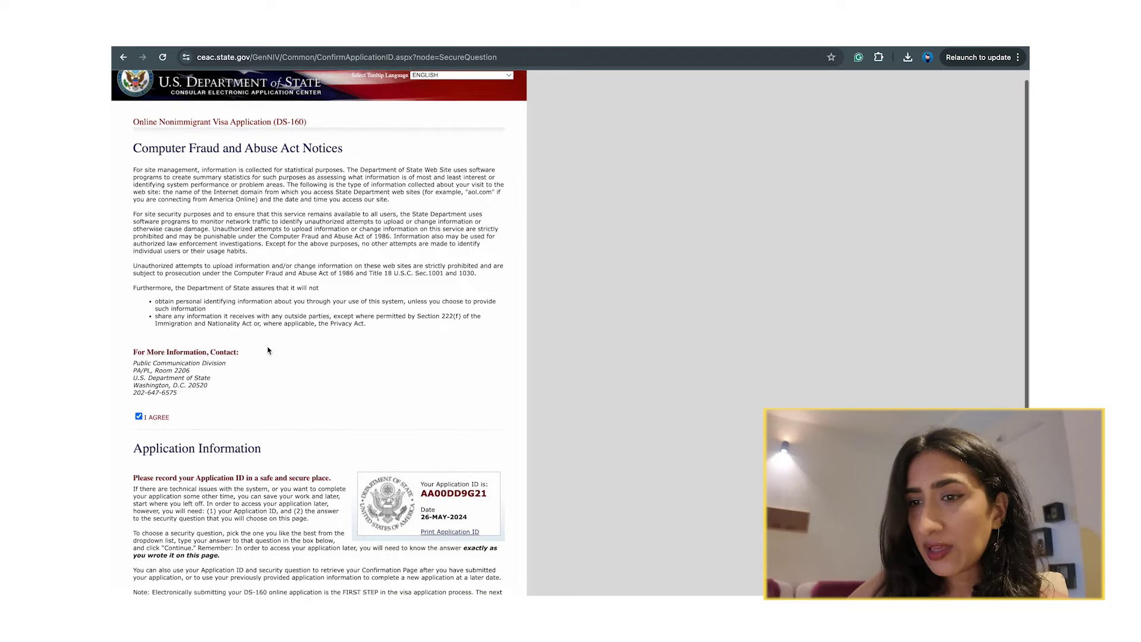
{"action": "scroll", "coordinate": [267, 349], "scroll_direction": "down", "scroll_amount": 4}
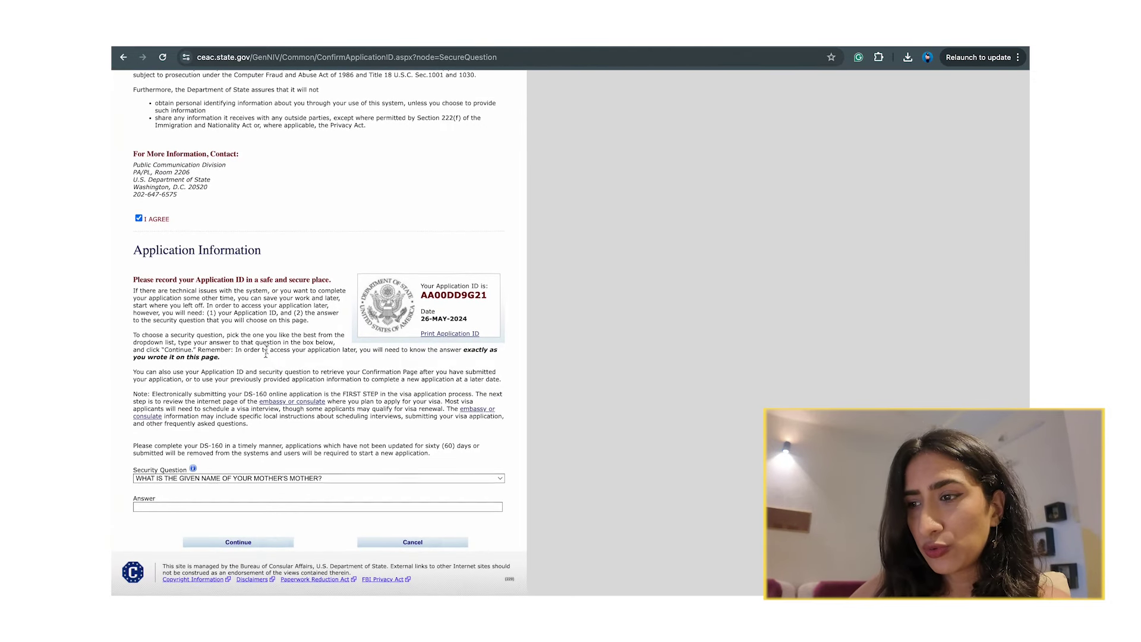
{"action": "left_click", "coordinate": [246, 509]}
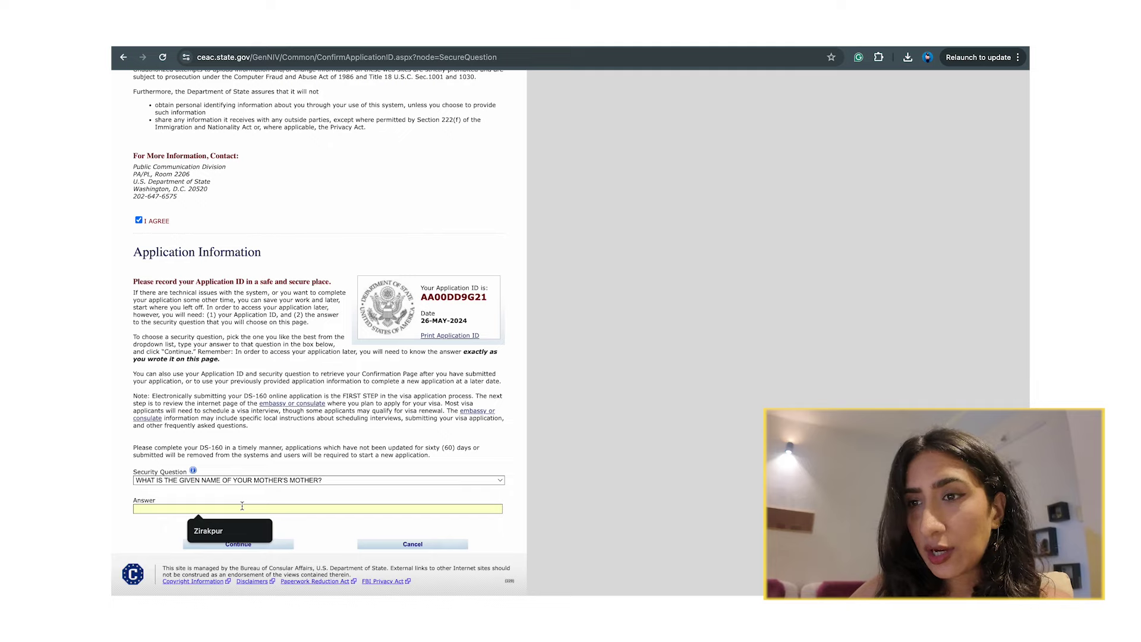
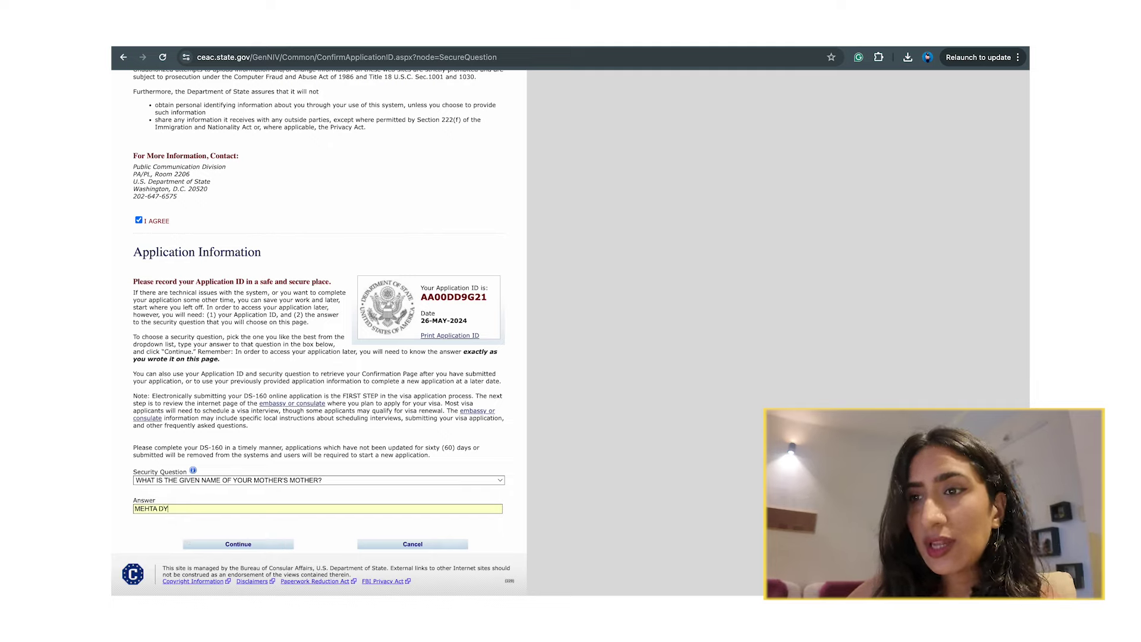
{"action": "left_click", "coordinate": [259, 548]}
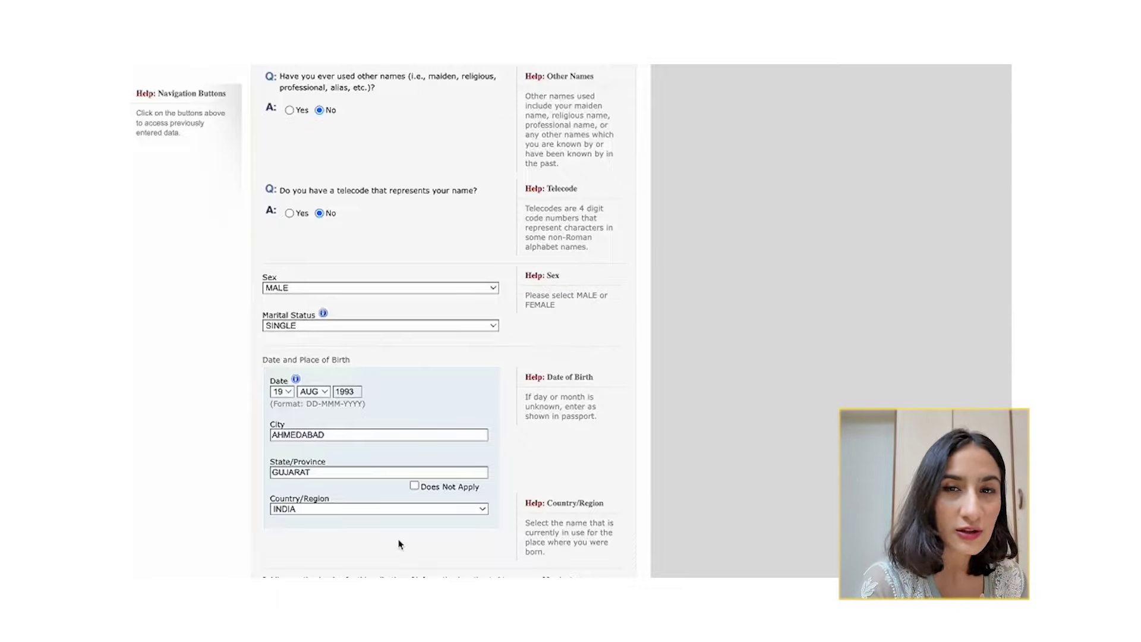
Review the surname and other-names answers on Personal Information 1.
{"action": "scroll", "coordinate": [318, 127], "scroll_direction": "up", "scroll_amount": 5}
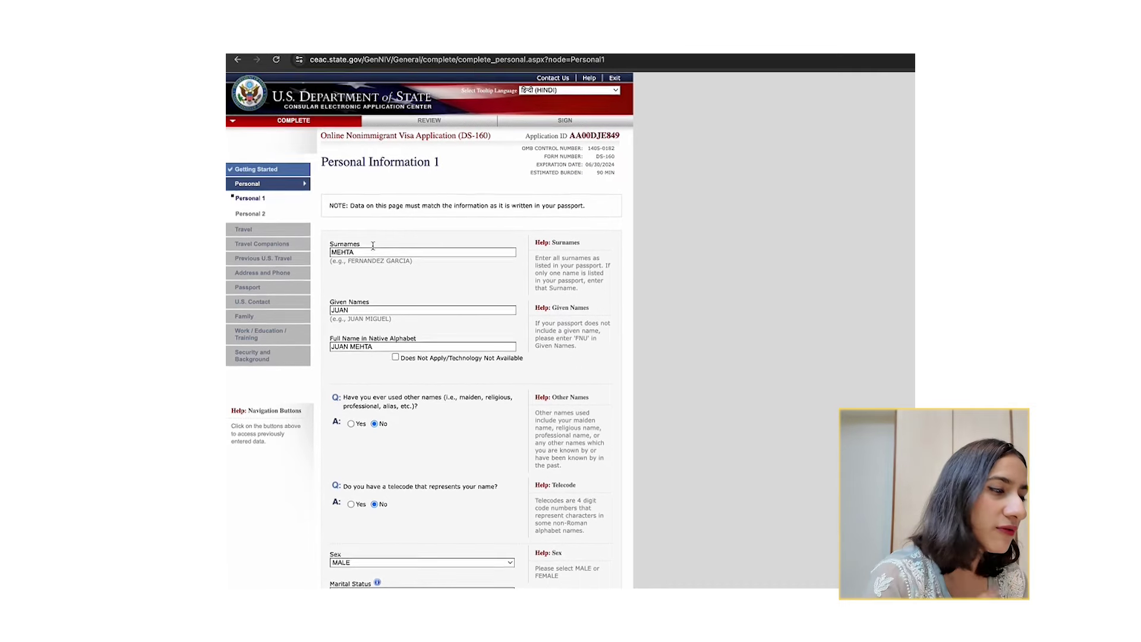
{"action": "left_click_drag", "start_coordinate": [338, 246], "coordinate": [375, 246]}
{"action": "left_click_drag", "start_coordinate": [353, 302], "coordinate": [442, 279]}
{"action": "scroll", "coordinate": [368, 302], "scroll_direction": "down", "scroll_amount": 1}
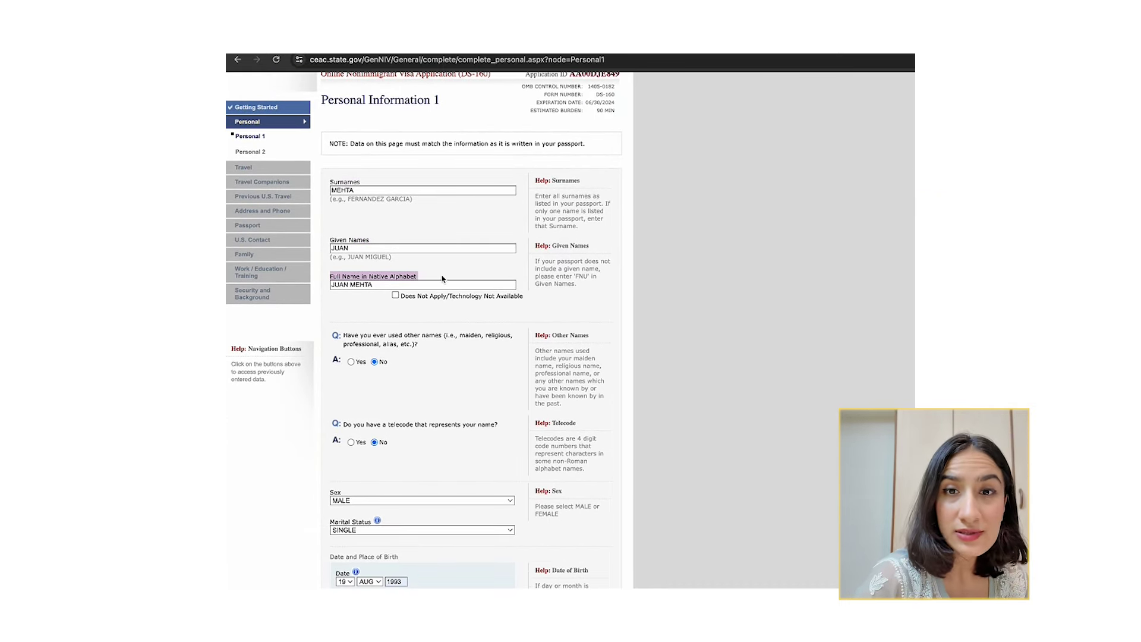
{"action": "left_click", "coordinate": [445, 279]}
{"action": "scroll", "coordinate": [445, 279], "scroll_direction": "down", "scroll_amount": 2}
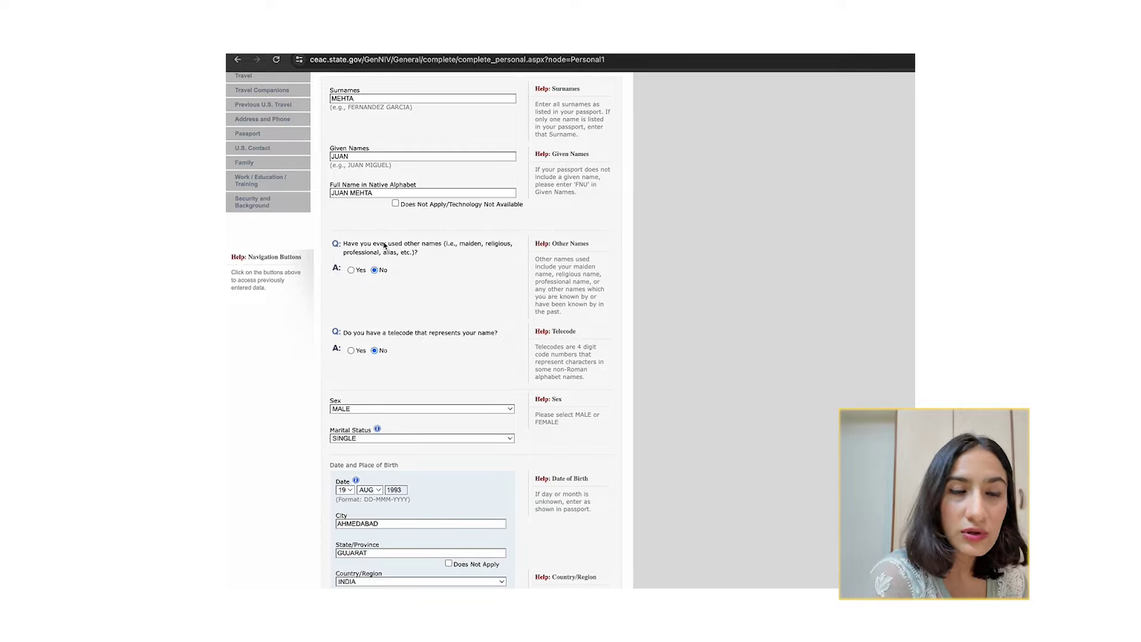
{"action": "left_click_drag", "start_coordinate": [385, 245], "coordinate": [403, 261]}
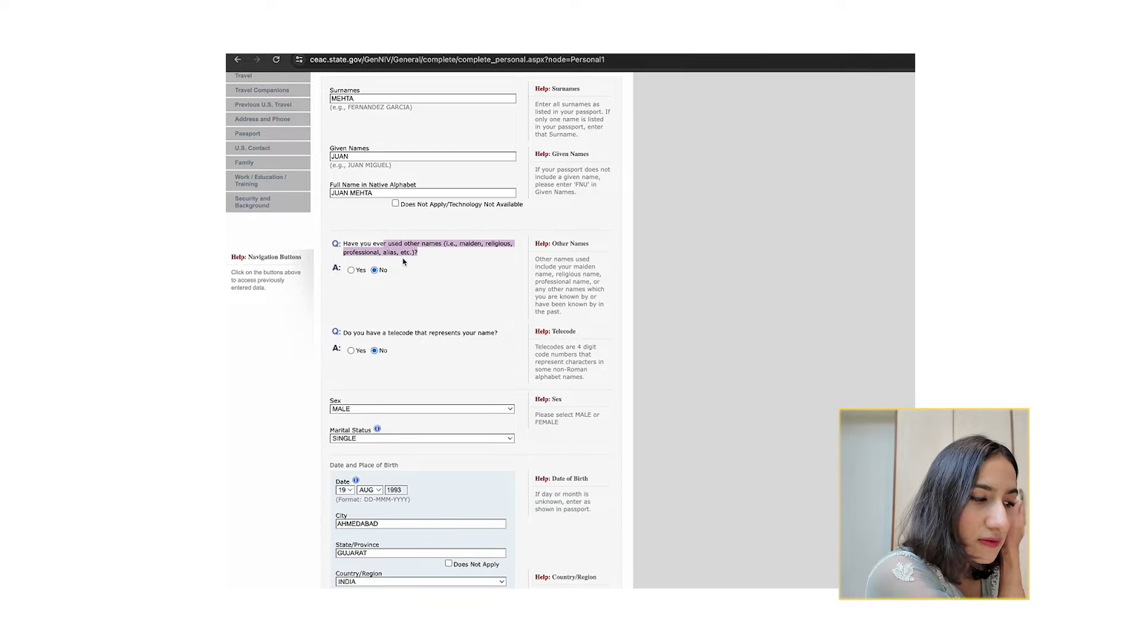
Check the telecode answer, then save Personal Information 1 and continue to page 2.
{"action": "triple_click", "coordinate": [406, 335]}
{"action": "scroll", "coordinate": [406, 336], "scroll_direction": "down", "scroll_amount": 2}
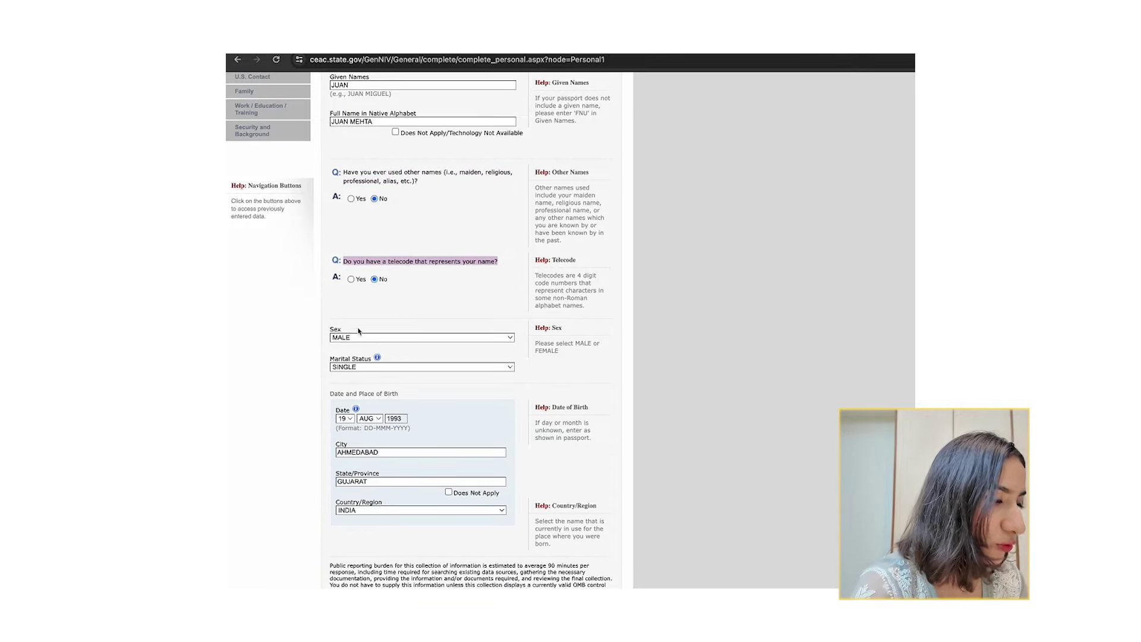
{"action": "left_click", "coordinate": [358, 319]}
{"action": "scroll", "coordinate": [359, 319], "scroll_direction": "down", "scroll_amount": 3}
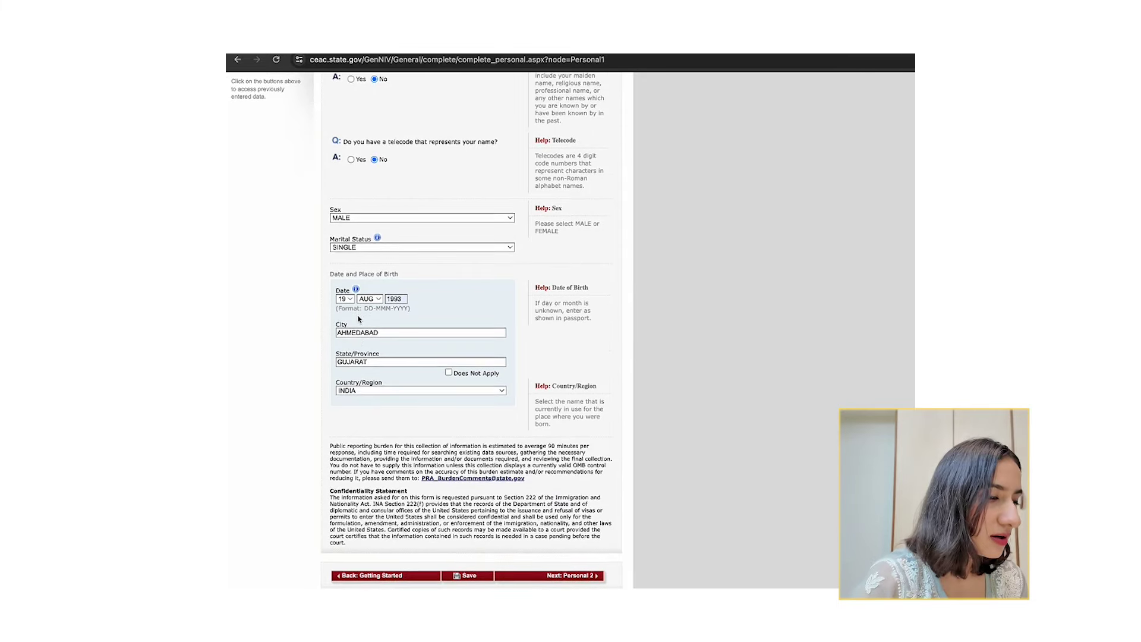
{"action": "scroll", "coordinate": [358, 319], "scroll_direction": "down", "scroll_amount": 1}
{"action": "scroll", "coordinate": [381, 395], "scroll_direction": "down", "scroll_amount": 2}
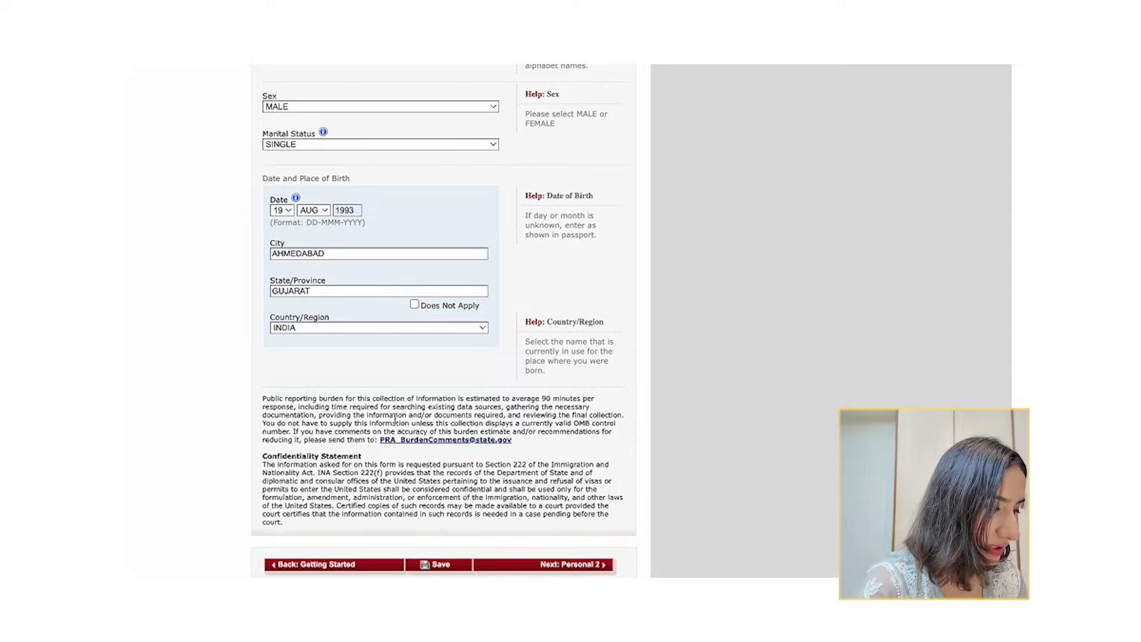
{"action": "left_click", "coordinate": [451, 570]}
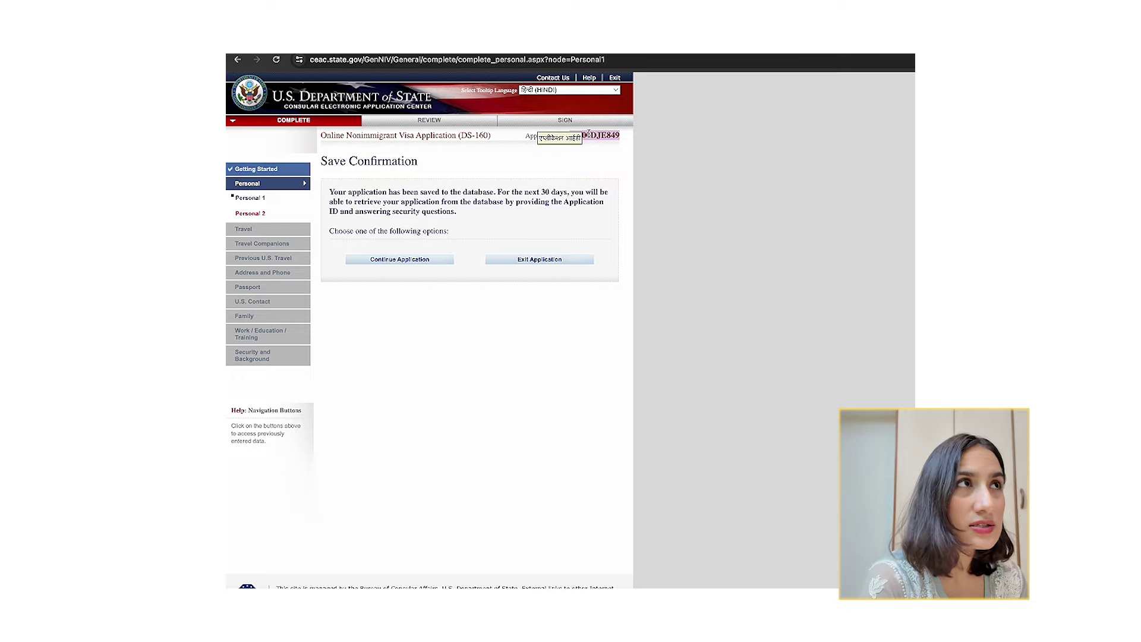
{"action": "left_click", "coordinate": [442, 261]}
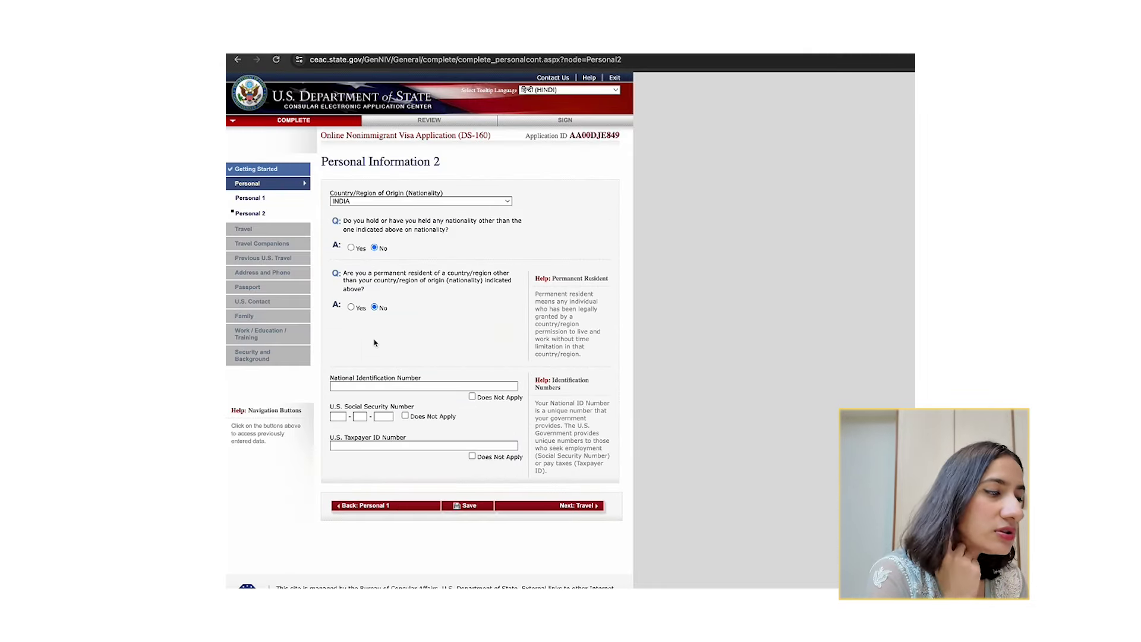
Mark the U.S. Social Security Number and Taxpayer ID as Does Not Apply.
{"action": "scroll", "coordinate": [377, 345], "scroll_direction": "down", "scroll_amount": 2}
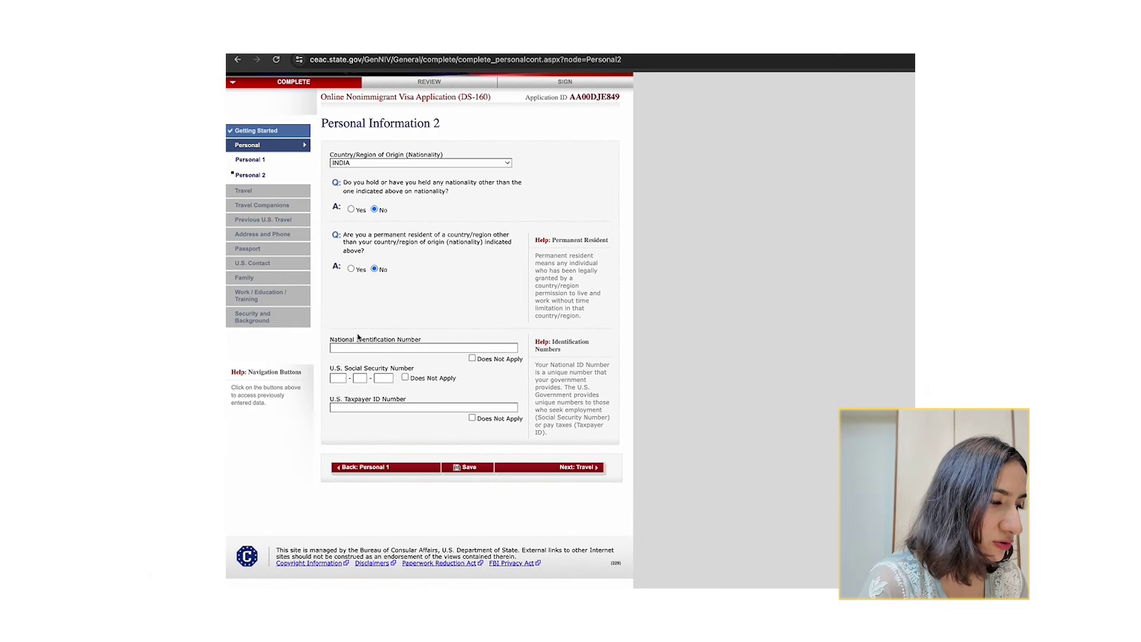
{"action": "left_click_drag", "start_coordinate": [346, 341], "coordinate": [404, 342]}
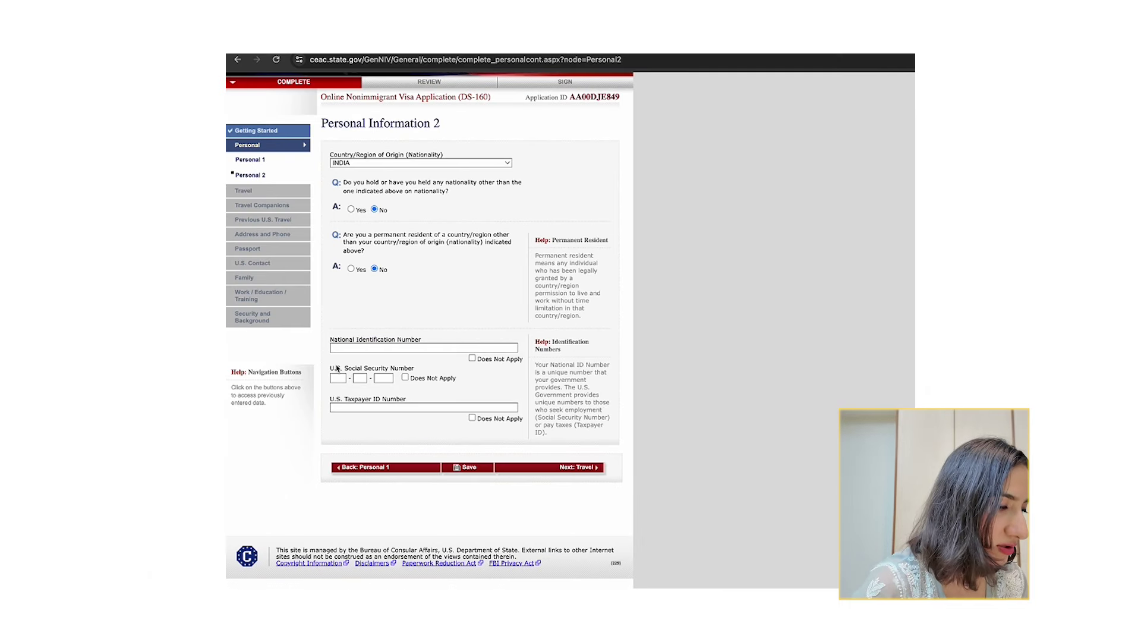
{"action": "left_click_drag", "start_coordinate": [337, 370], "coordinate": [418, 372]}
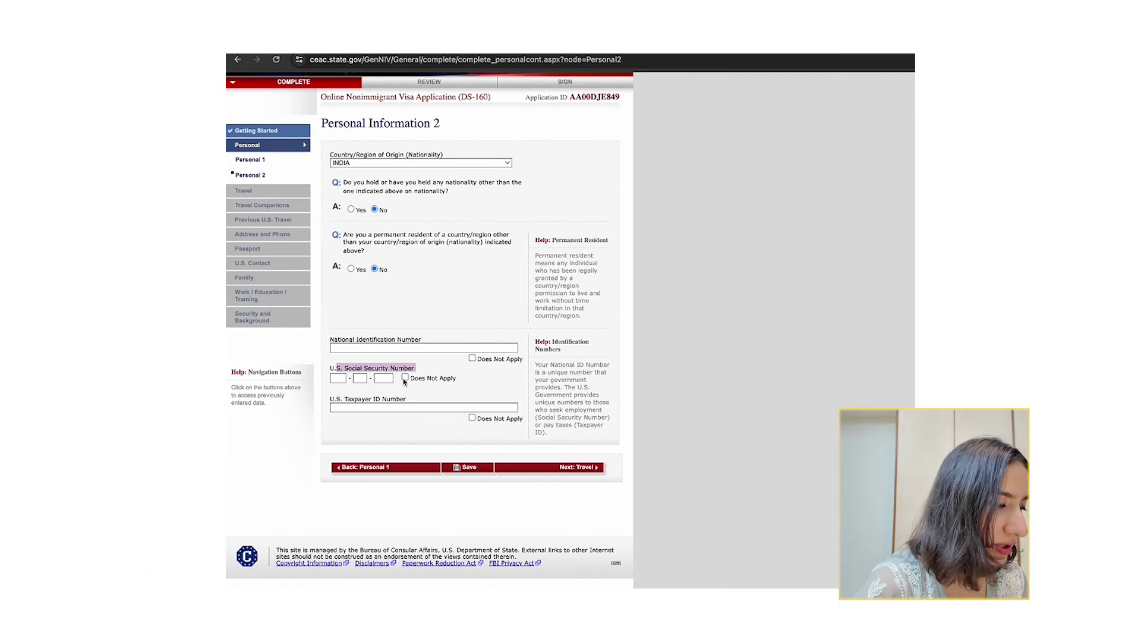
{"action": "left_click", "coordinate": [404, 378]}
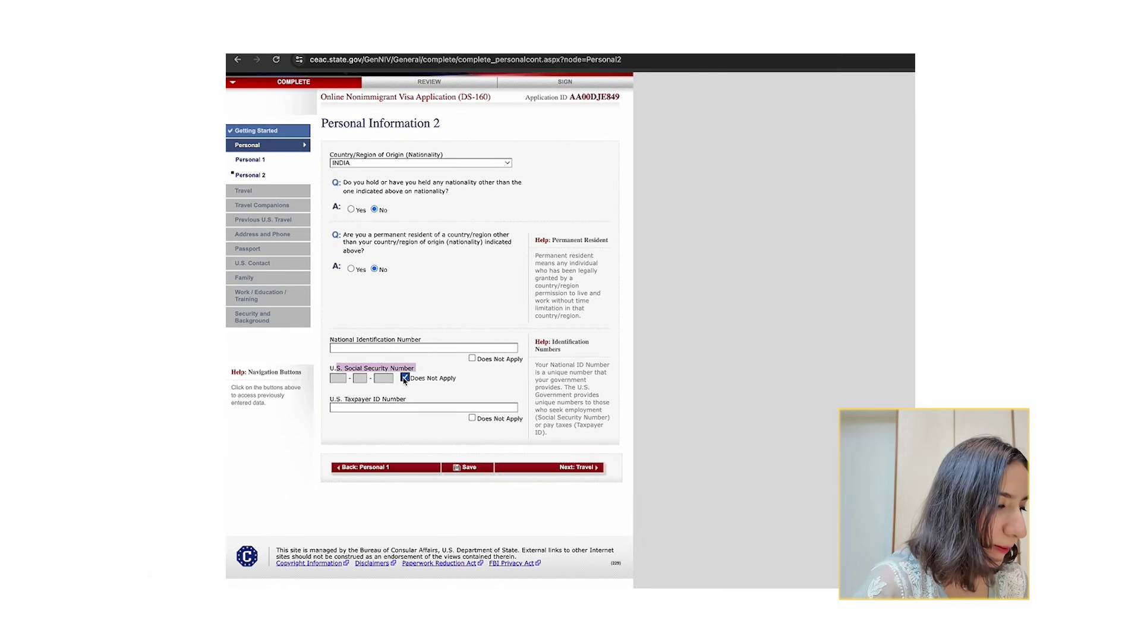
{"action": "left_click", "coordinate": [472, 418]}
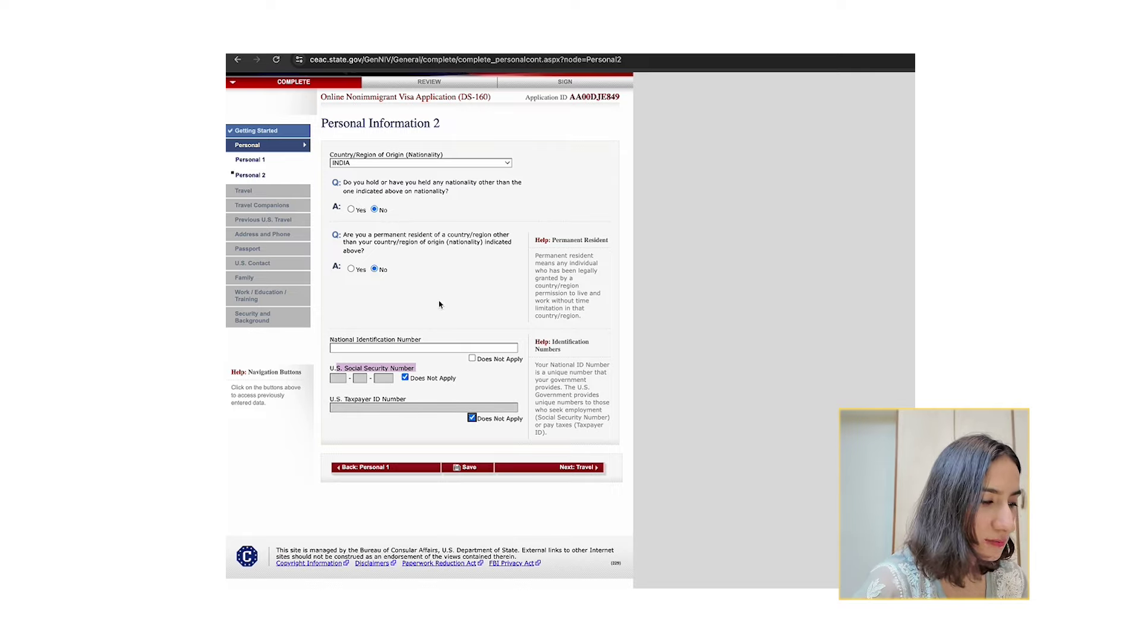
Enter the applicant's National Identification Number.
{"action": "left_click", "coordinate": [416, 347]}
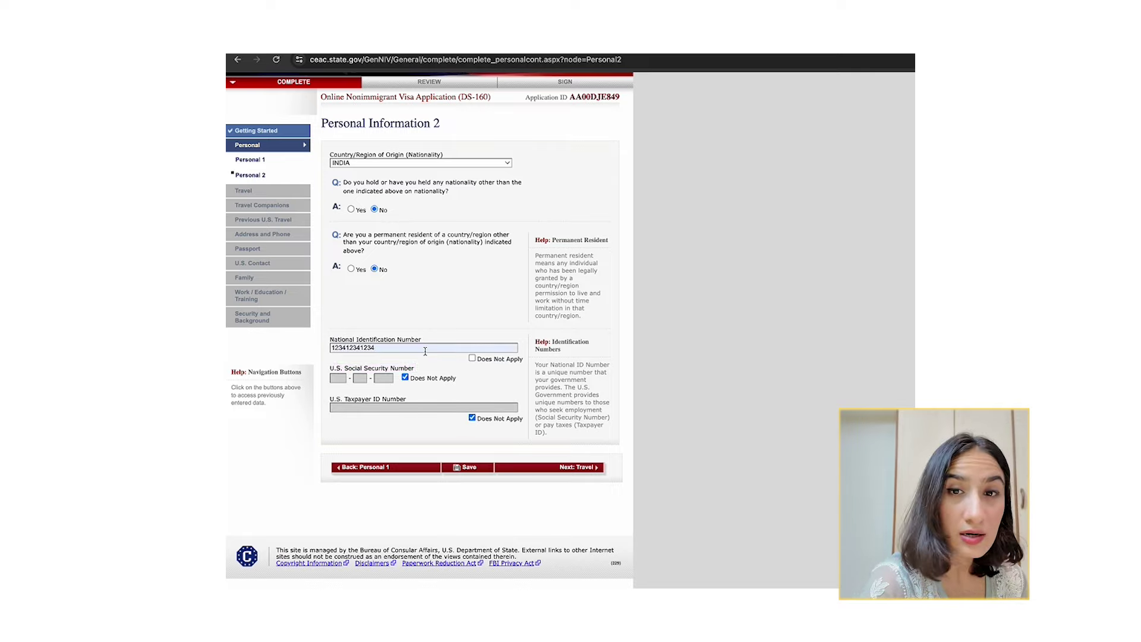
{"action": "double_click", "coordinate": [425, 351]}
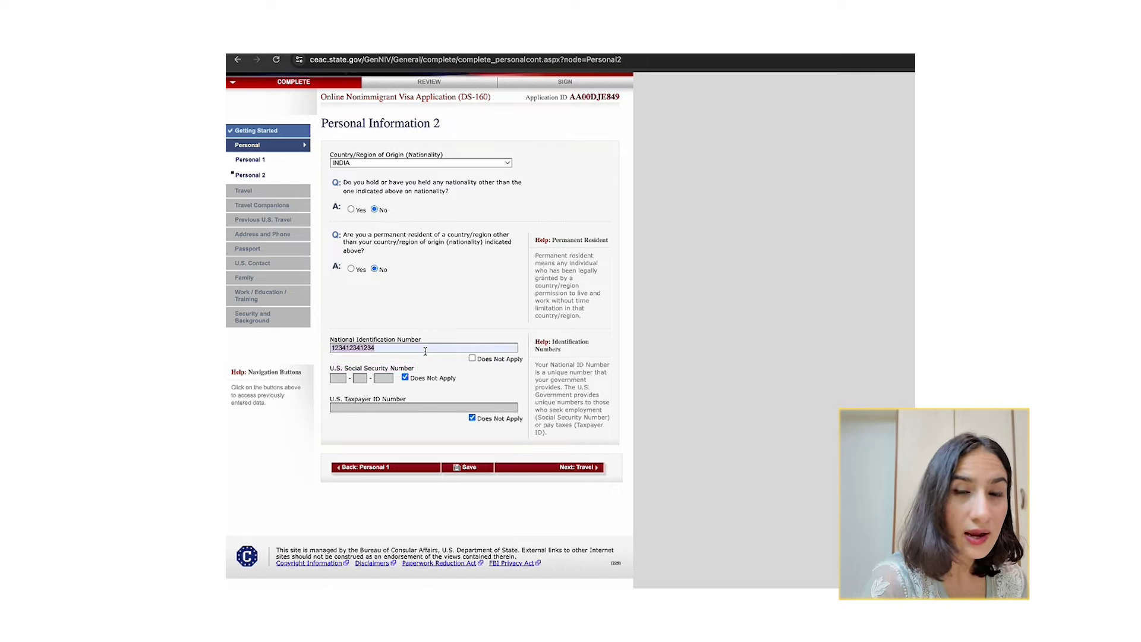
{"action": "left_click", "coordinate": [390, 346]}
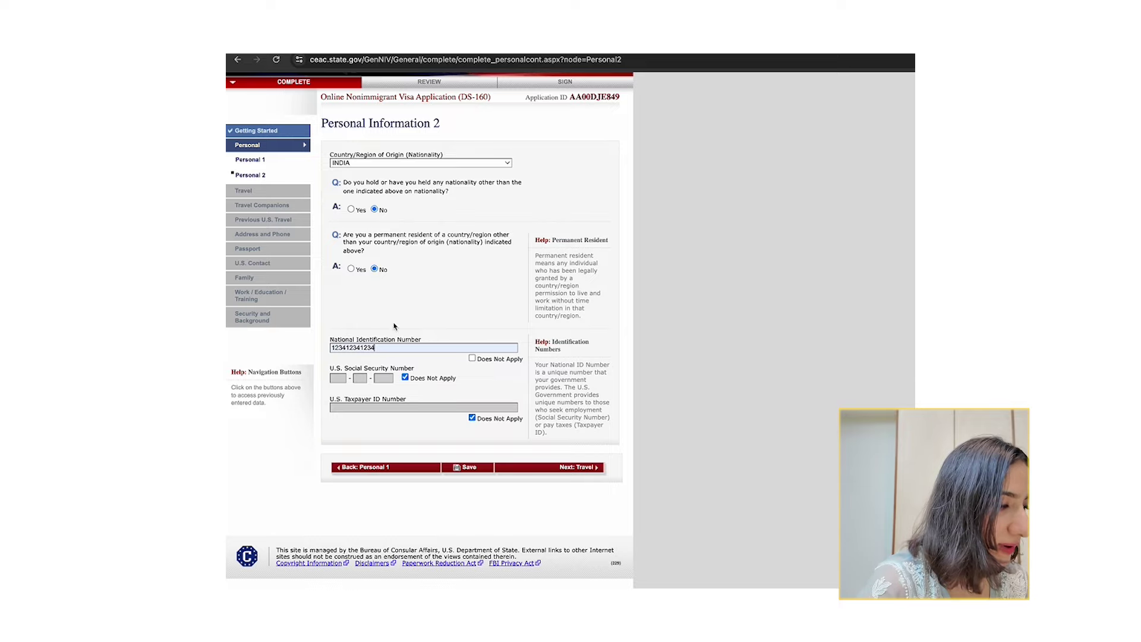
Save Personal Information 2 and move on to the Travel Information page.
{"action": "left_click", "coordinate": [465, 469]}
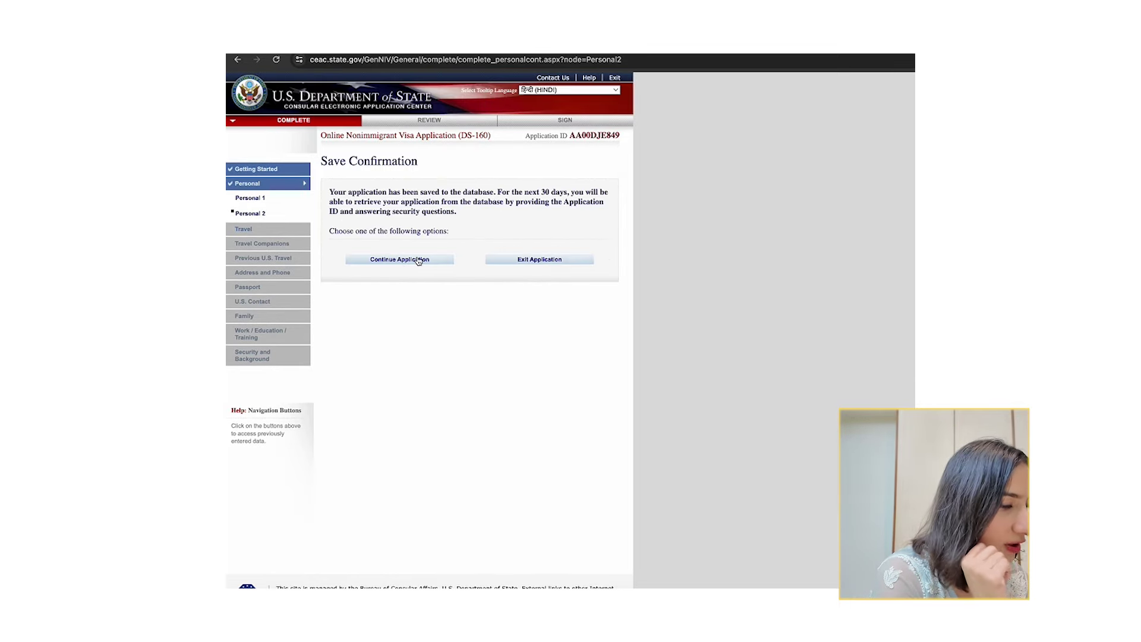
{"action": "left_click", "coordinate": [418, 260]}
{"action": "scroll", "coordinate": [464, 396], "scroll_direction": "down", "scroll_amount": 1}
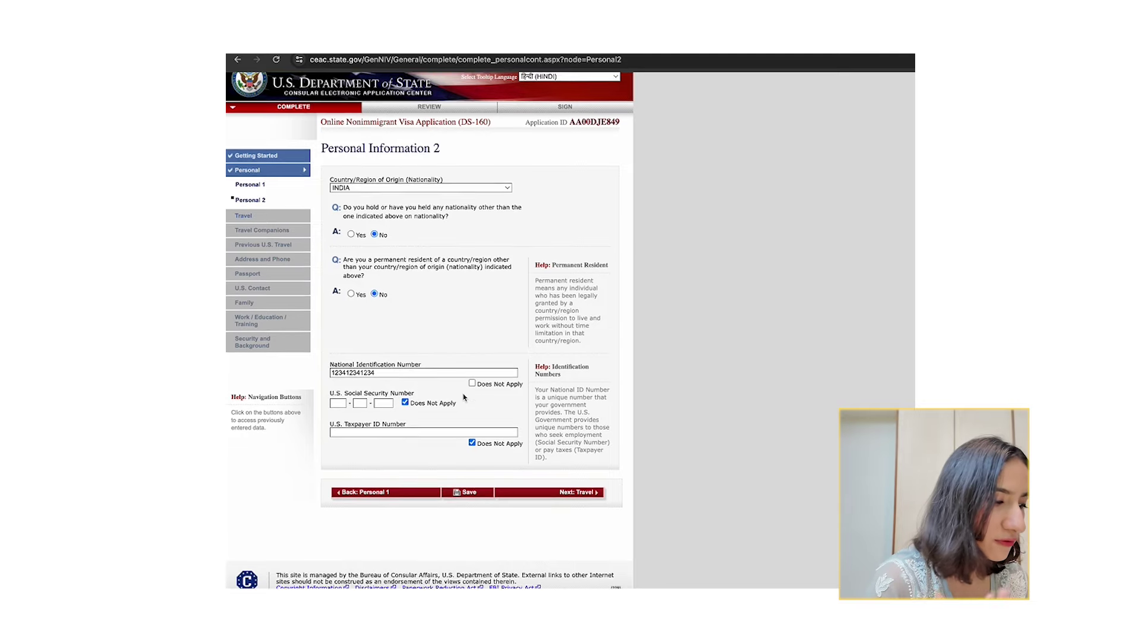
{"action": "scroll", "coordinate": [465, 397], "scroll_direction": "down", "scroll_amount": 1}
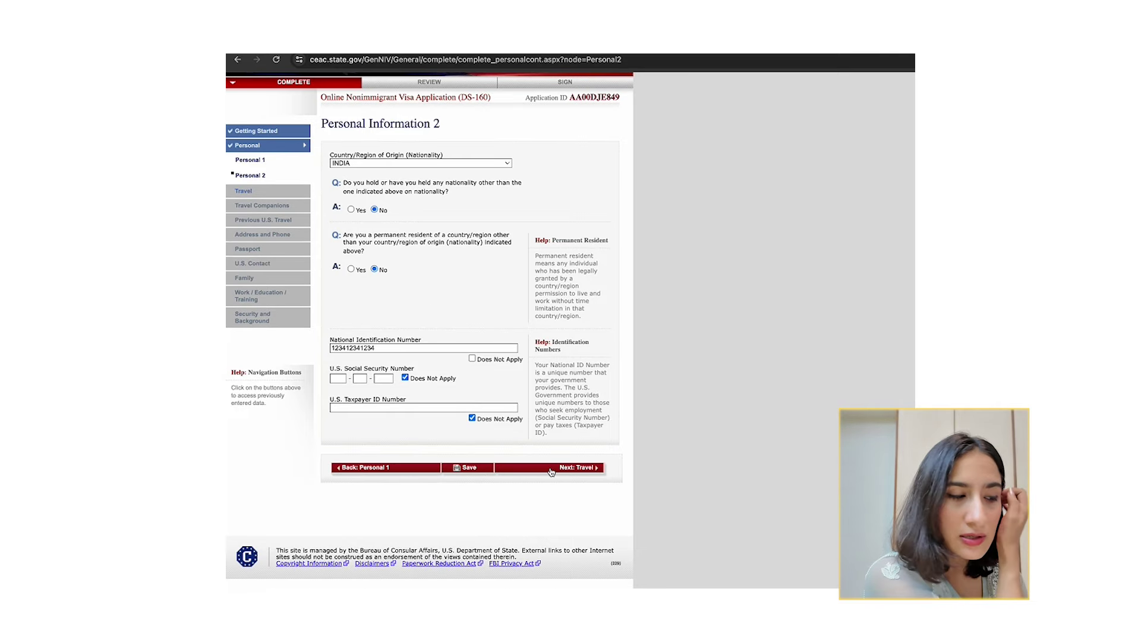
{"action": "left_click", "coordinate": [523, 469]}
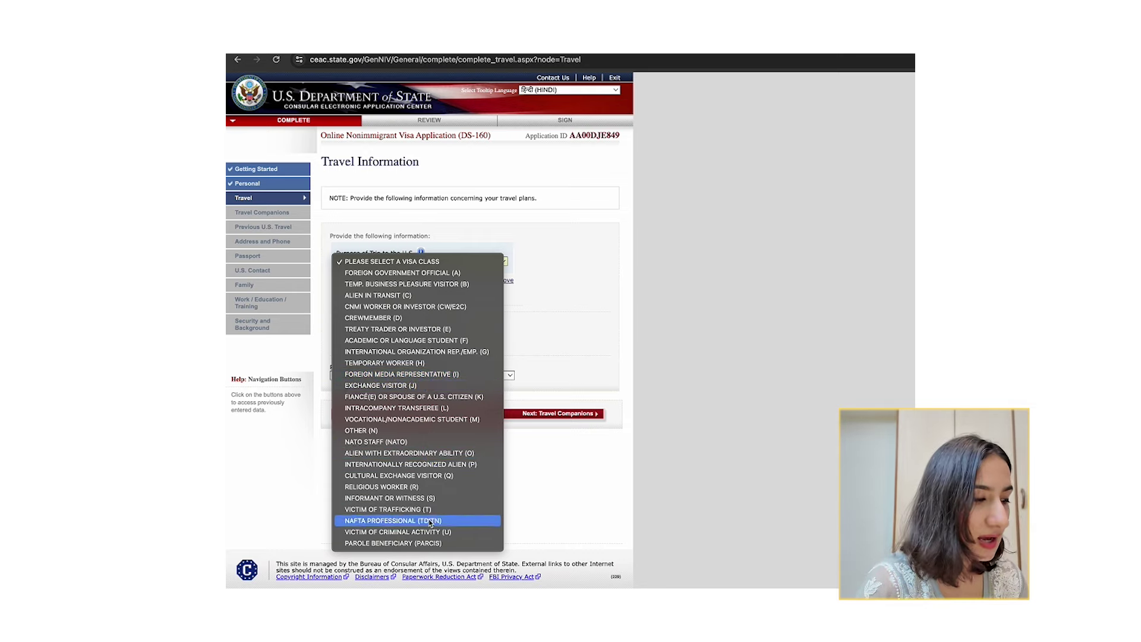
Set the trip purpose to Business & Tourism (B1/B2), leaving a single purpose entry.
{"action": "left_click", "coordinate": [426, 285]}
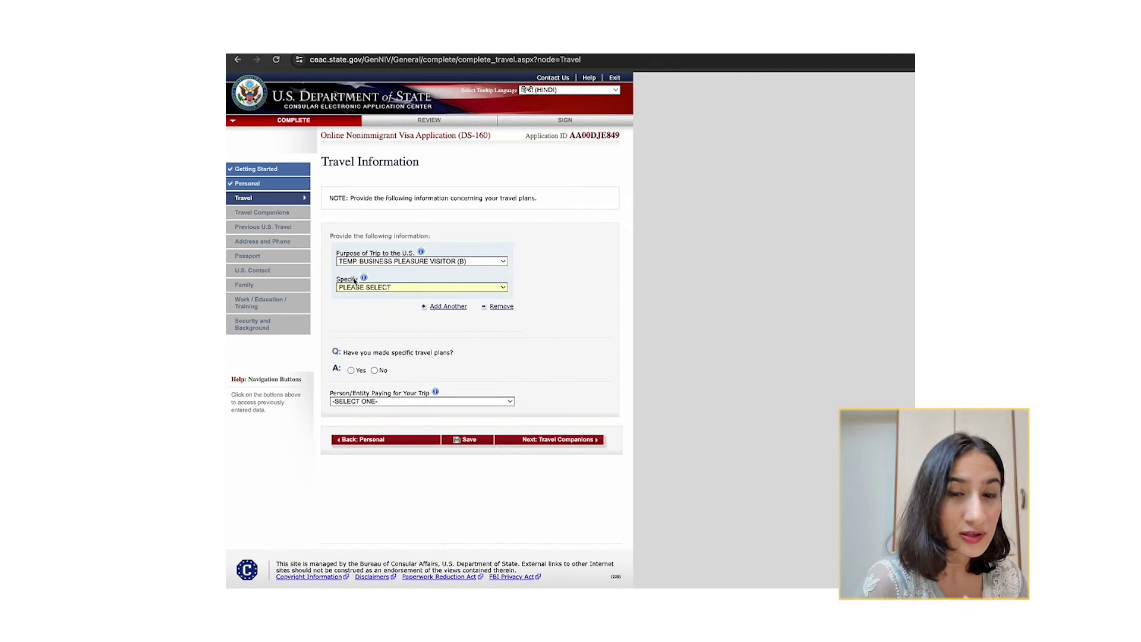
{"action": "left_click", "coordinate": [364, 288]}
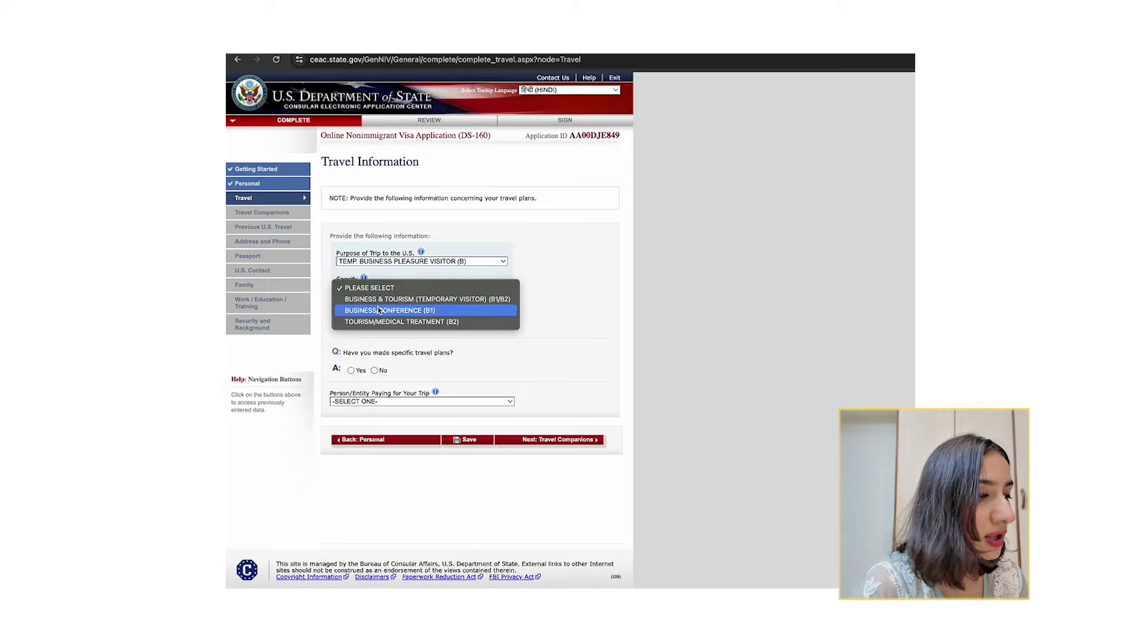
{"action": "left_click", "coordinate": [436, 301]}
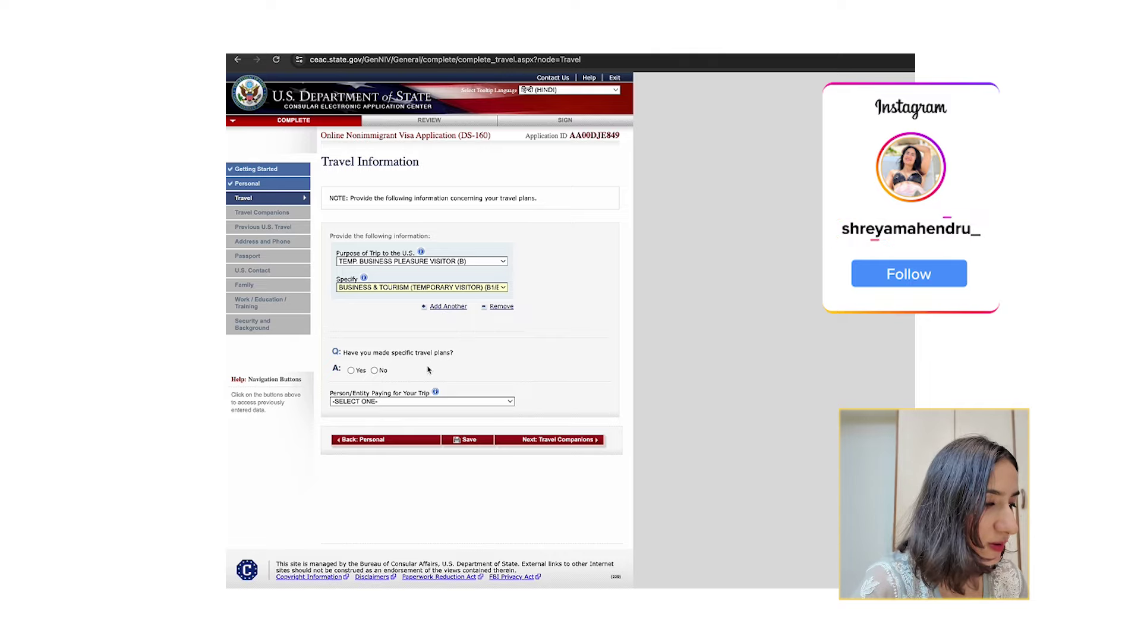
{"action": "left_click", "coordinate": [457, 309]}
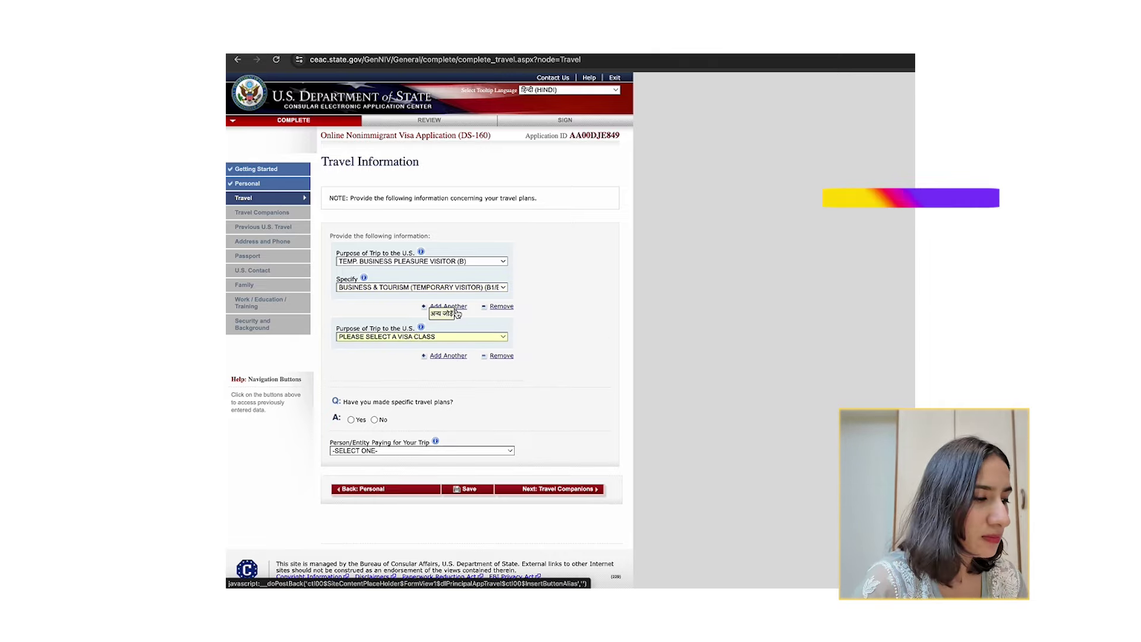
{"action": "left_click", "coordinate": [399, 337]}
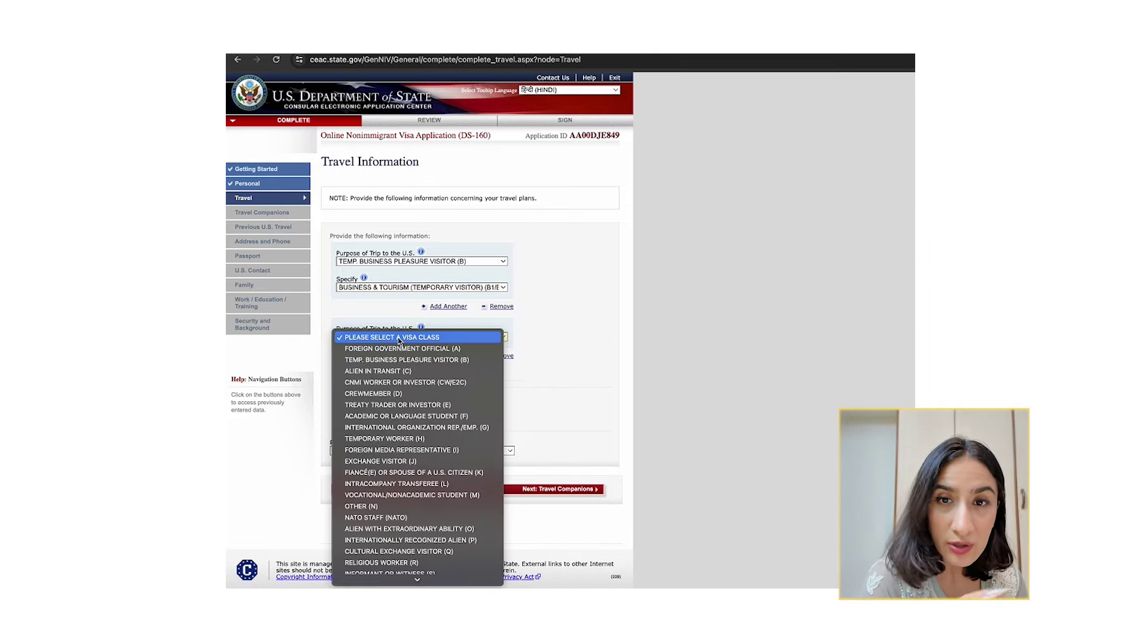
{"action": "left_click", "coordinate": [533, 375]}
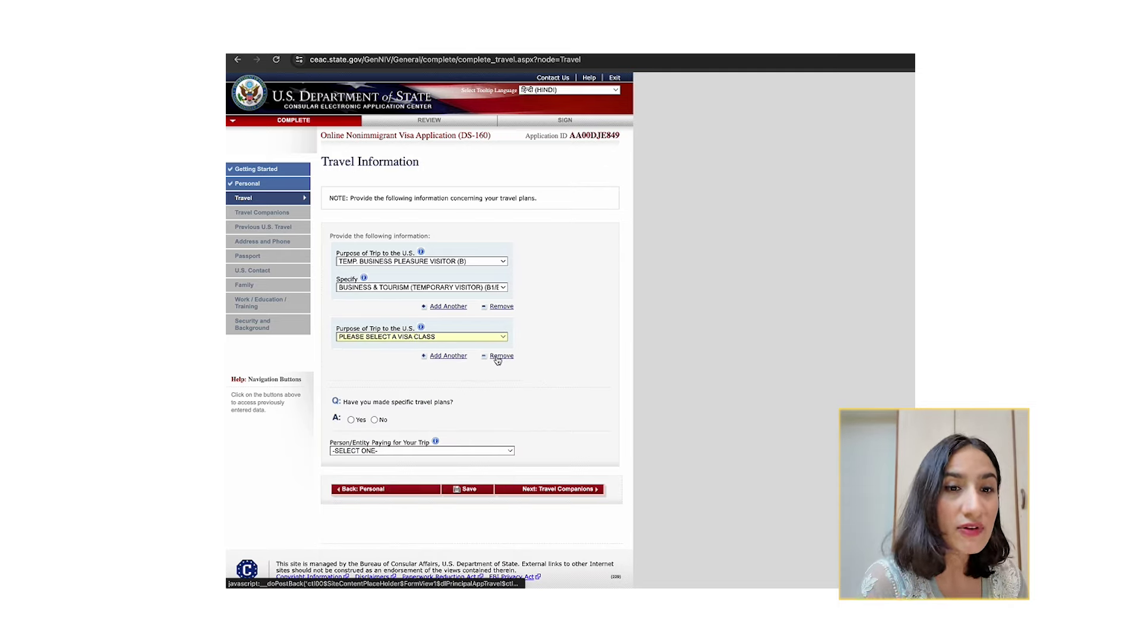
{"action": "left_click", "coordinate": [497, 358]}
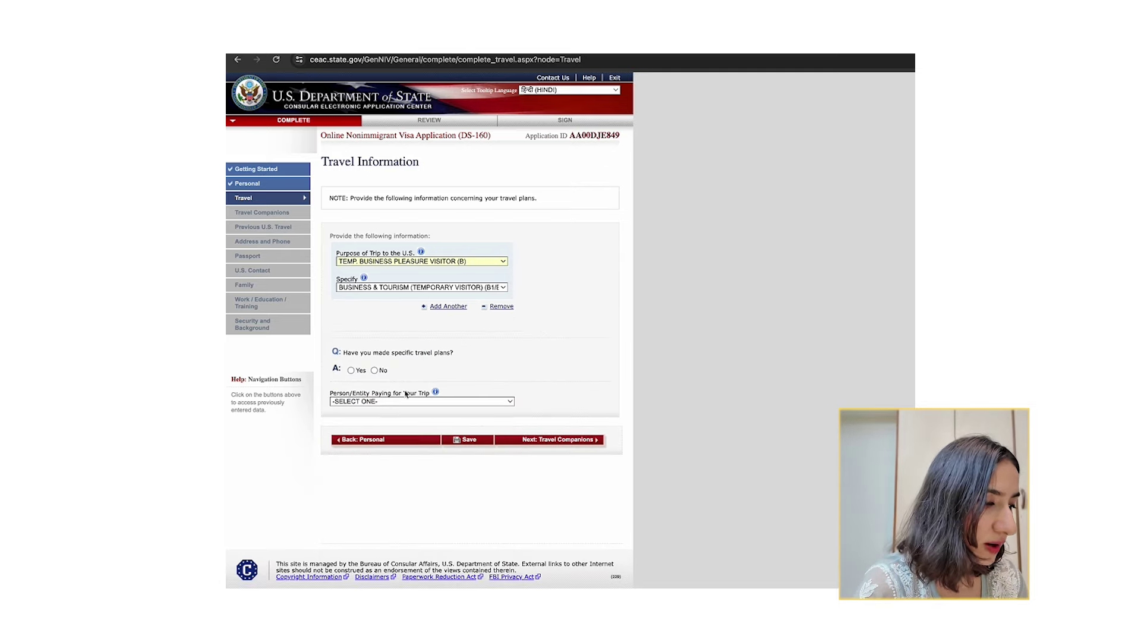
Answer Yes to specific travel plans, with a 07 OCT–11 DEC 2024 itinerary.
{"action": "left_click_drag", "start_coordinate": [378, 356], "coordinate": [439, 356]}
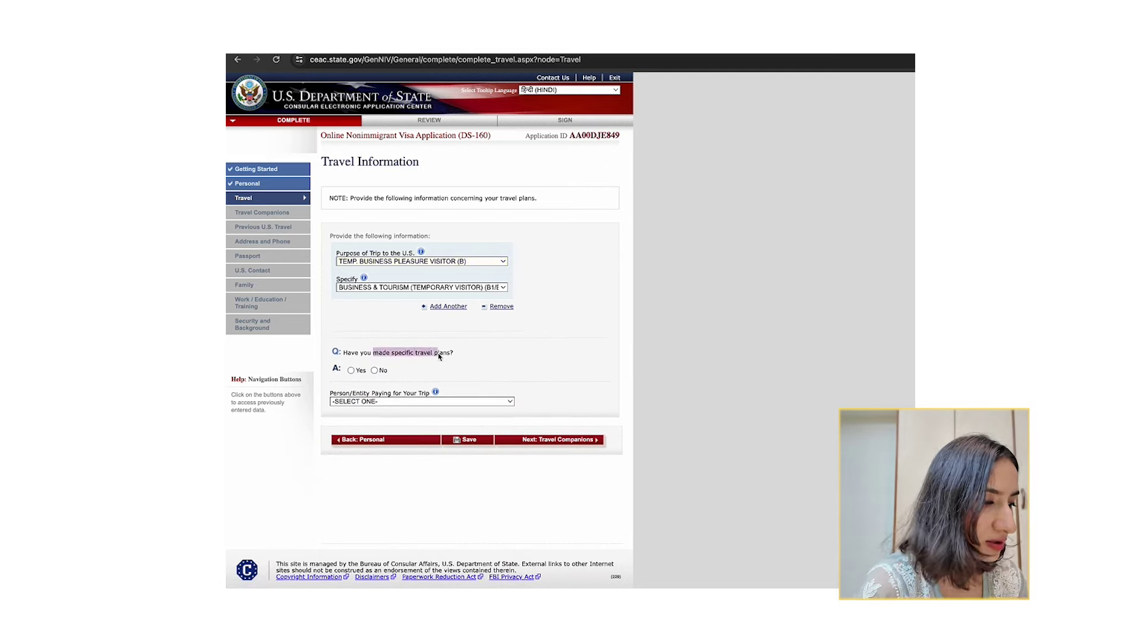
{"action": "left_click", "coordinate": [375, 371]}
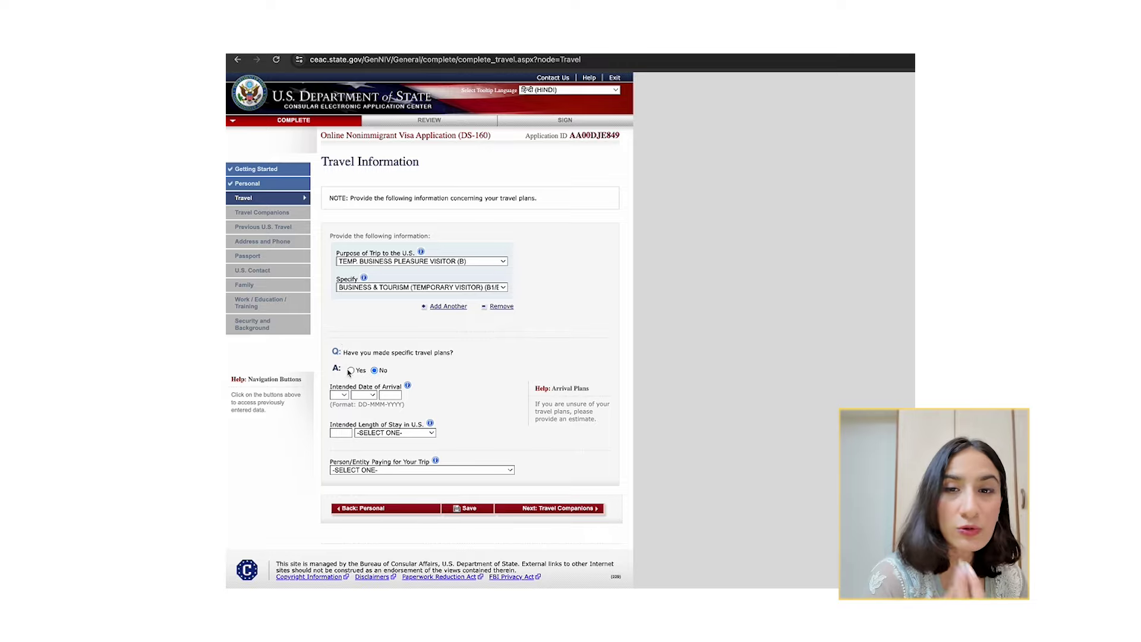
{"action": "left_click", "coordinate": [351, 370]}
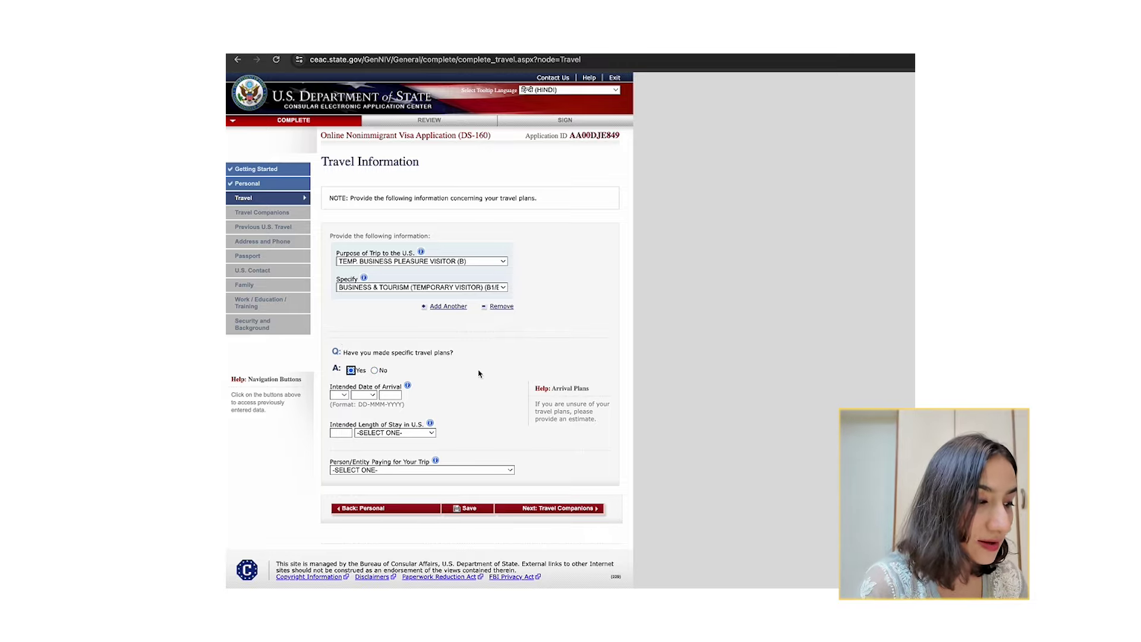
{"action": "scroll", "coordinate": [423, 432], "scroll_direction": "down", "scroll_amount": 2}
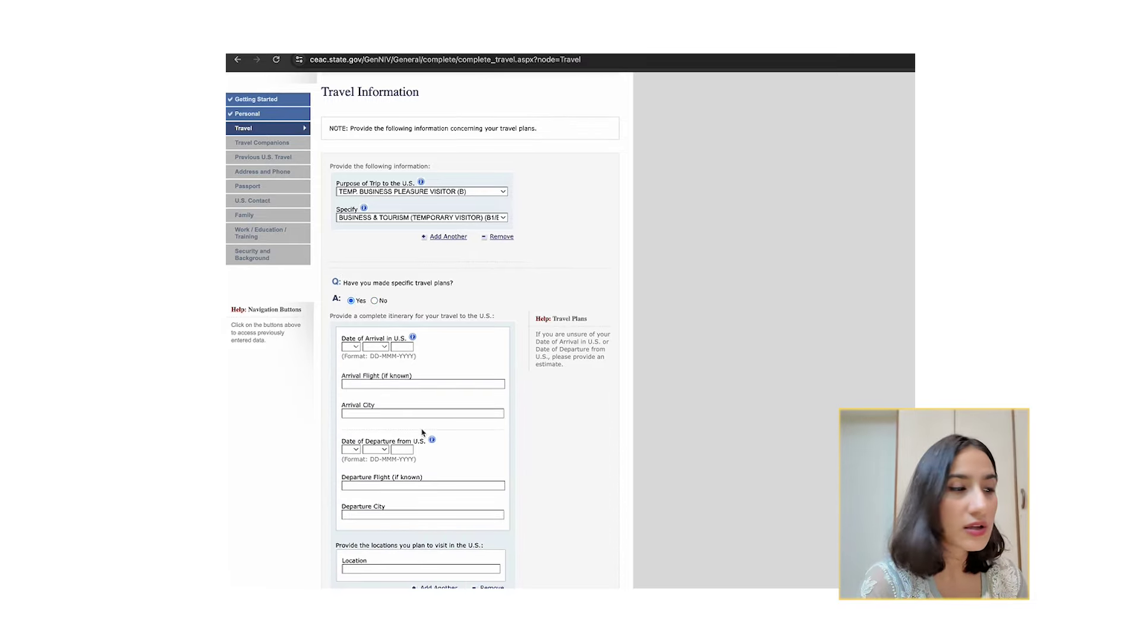
{"action": "scroll", "coordinate": [422, 432], "scroll_direction": "down", "scroll_amount": 1}
{"action": "left_click_drag", "start_coordinate": [339, 273], "coordinate": [485, 272]}
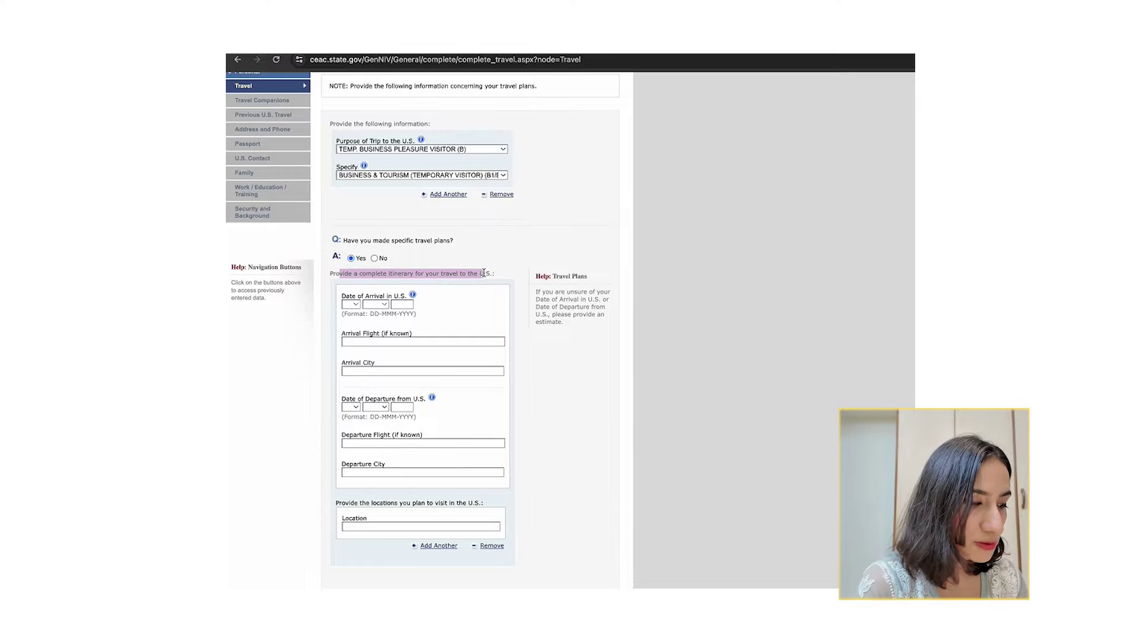
{"action": "left_click", "coordinate": [485, 272]}
{"action": "scroll", "coordinate": [484, 274], "scroll_direction": "down", "scroll_amount": 3}
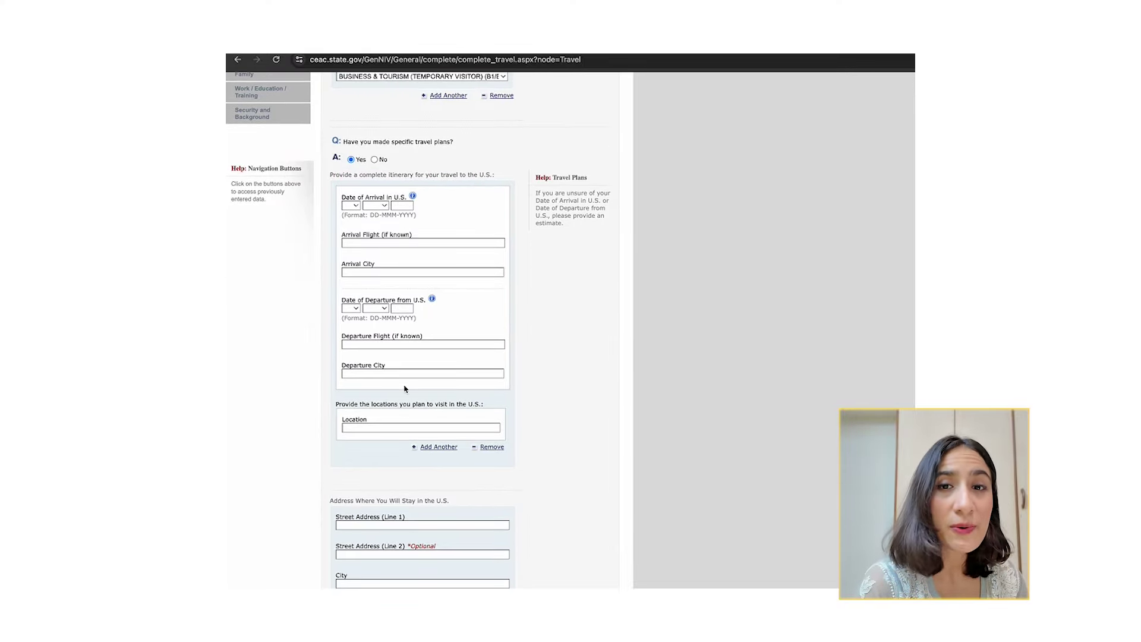
{"action": "scroll", "coordinate": [406, 423], "scroll_direction": "down", "scroll_amount": 5}
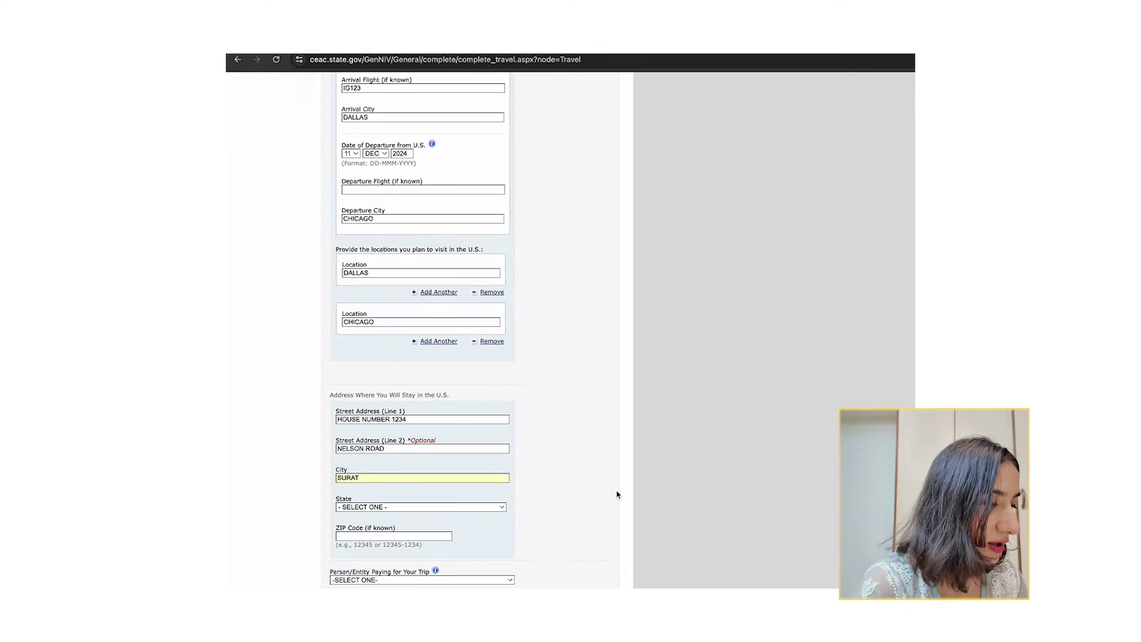
{"action": "scroll", "coordinate": [519, 424], "scroll_direction": "up", "scroll_amount": 10}
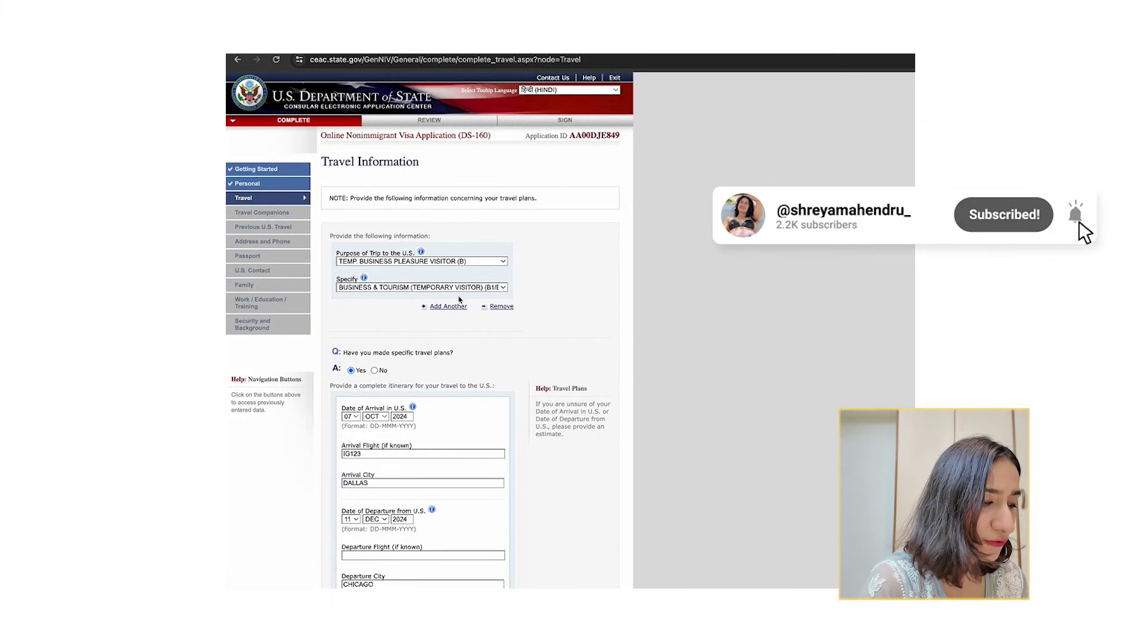
{"action": "scroll", "coordinate": [361, 360], "scroll_direction": "down", "scroll_amount": 2}
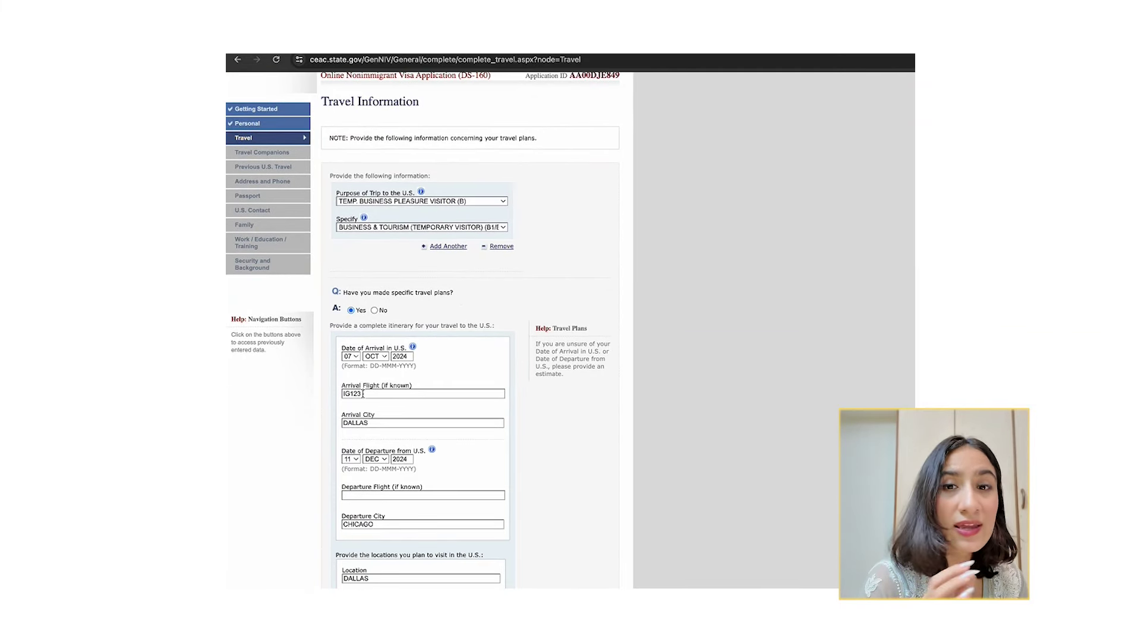
{"action": "scroll", "coordinate": [391, 438], "scroll_direction": "down", "scroll_amount": 1}
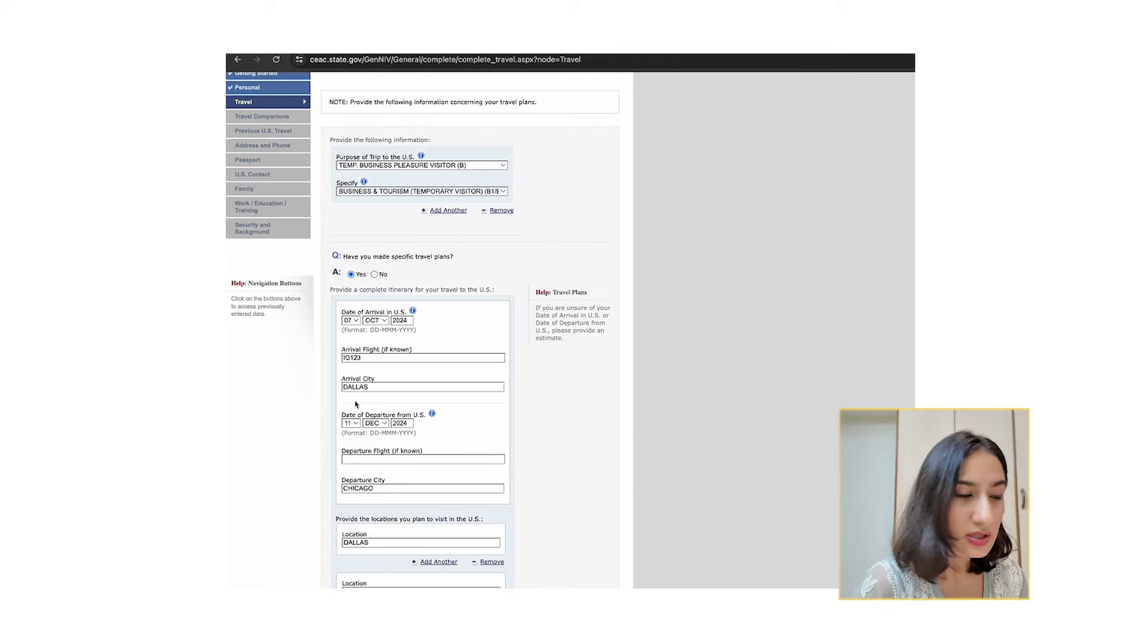
Go through the flight and departure city fields, then add NEW YORK CITY as a third location.
{"action": "left_click", "coordinate": [366, 357]}
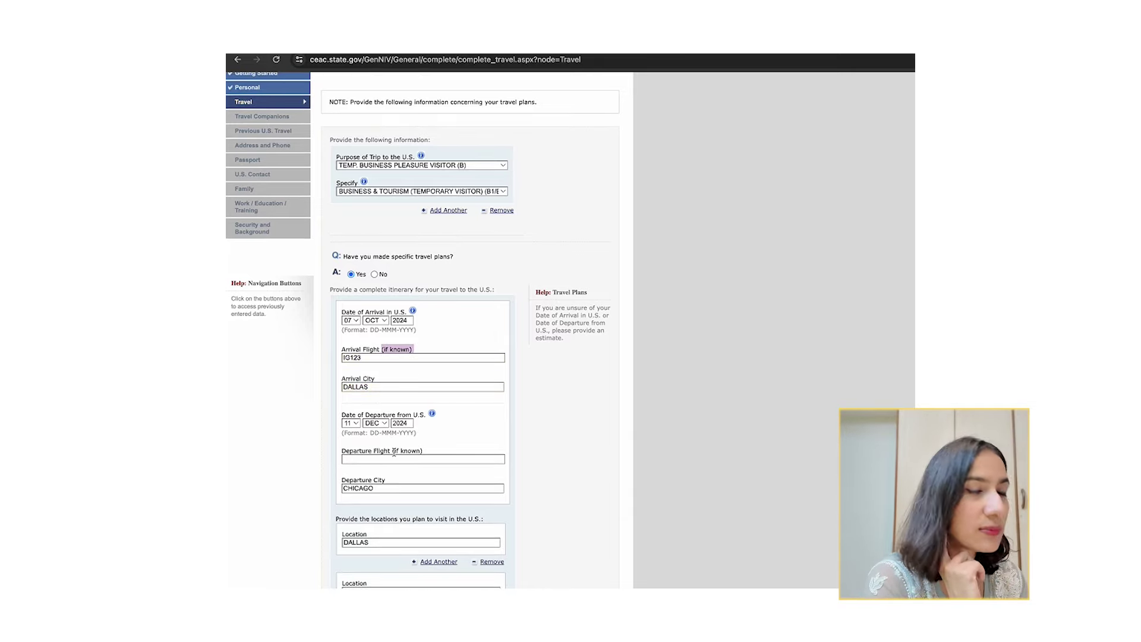
{"action": "left_click_drag", "start_coordinate": [392, 451], "coordinate": [434, 455]}
{"action": "scroll", "coordinate": [369, 516], "scroll_direction": "down", "scroll_amount": 1}
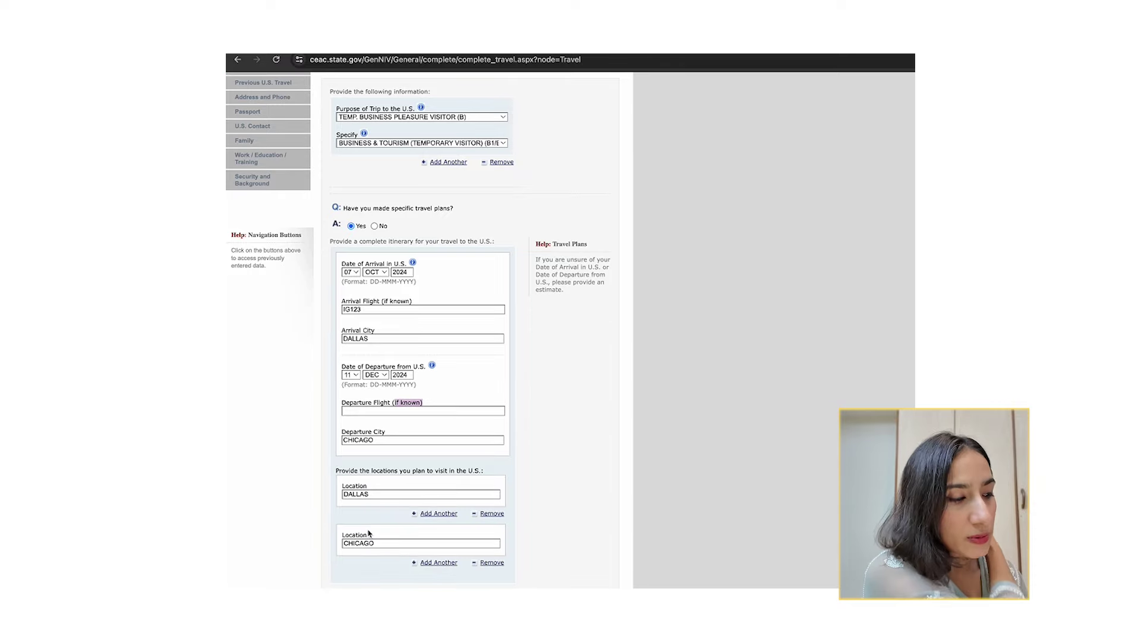
{"action": "left_click_drag", "start_coordinate": [355, 429], "coordinate": [397, 432]}
{"action": "left_click", "coordinate": [380, 439]}
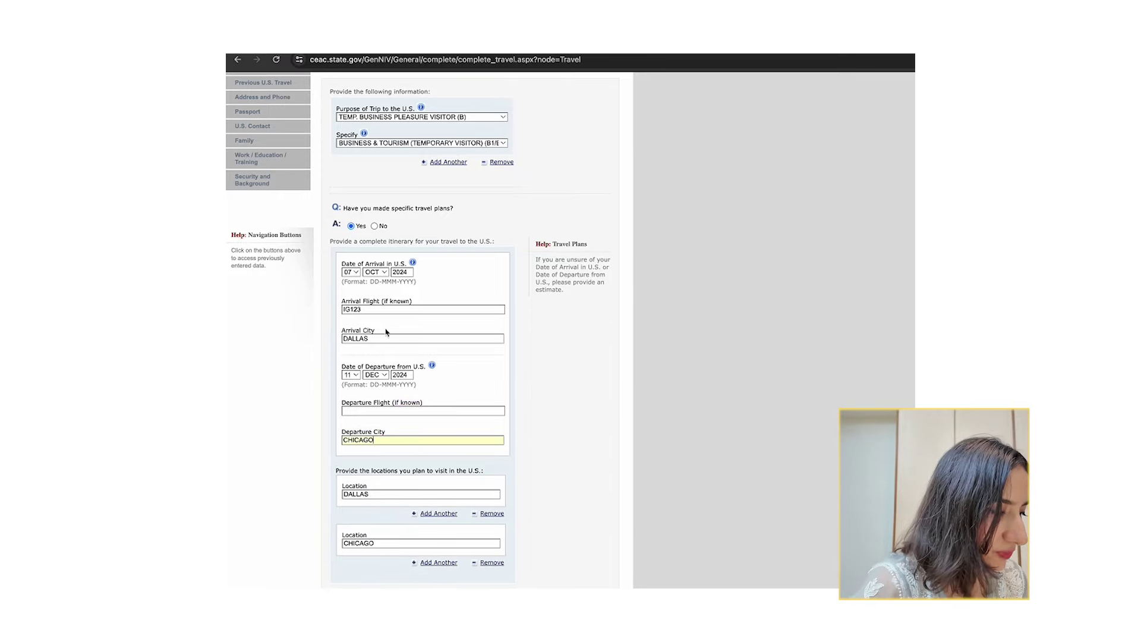
{"action": "scroll", "coordinate": [280, 440], "scroll_direction": "down", "scroll_amount": 2}
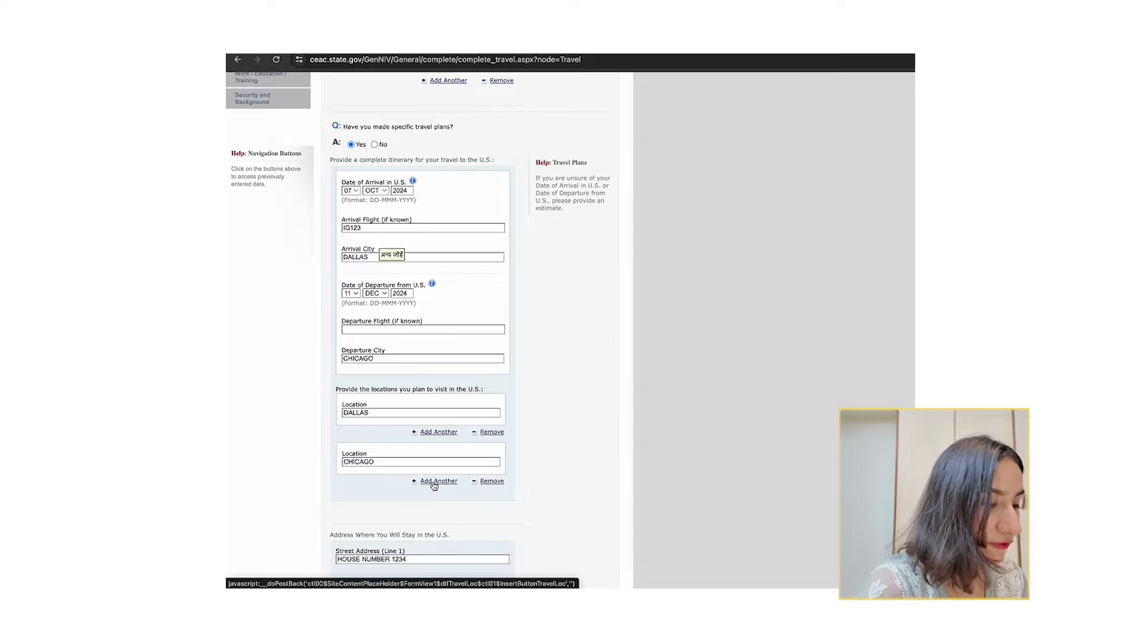
{"action": "left_click", "coordinate": [433, 482]}
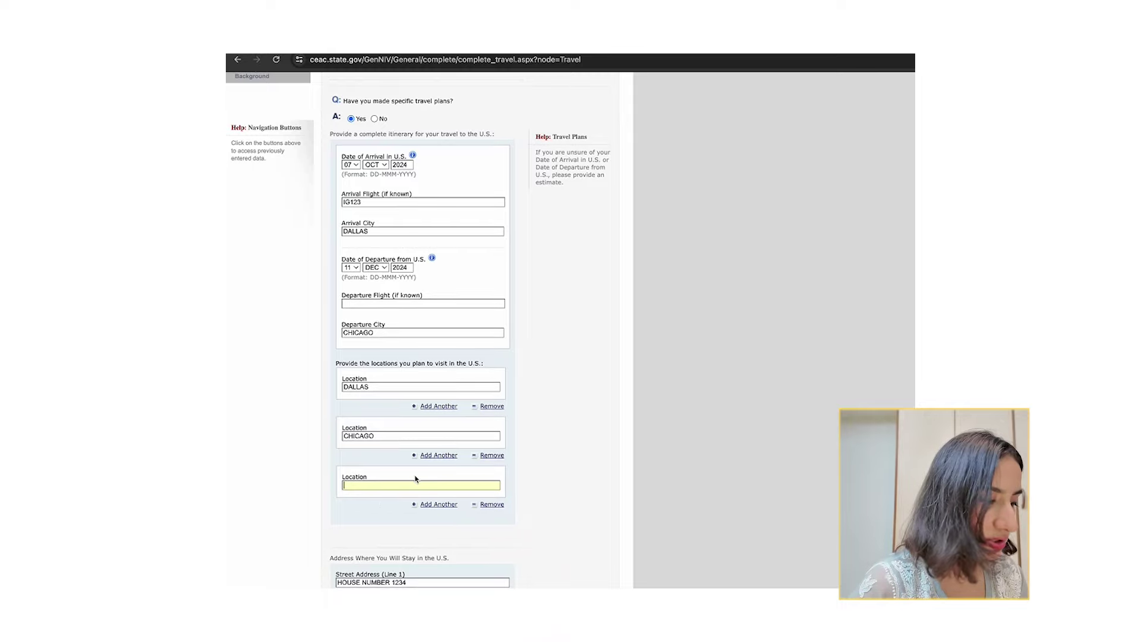
{"action": "left_click", "coordinate": [418, 486]}
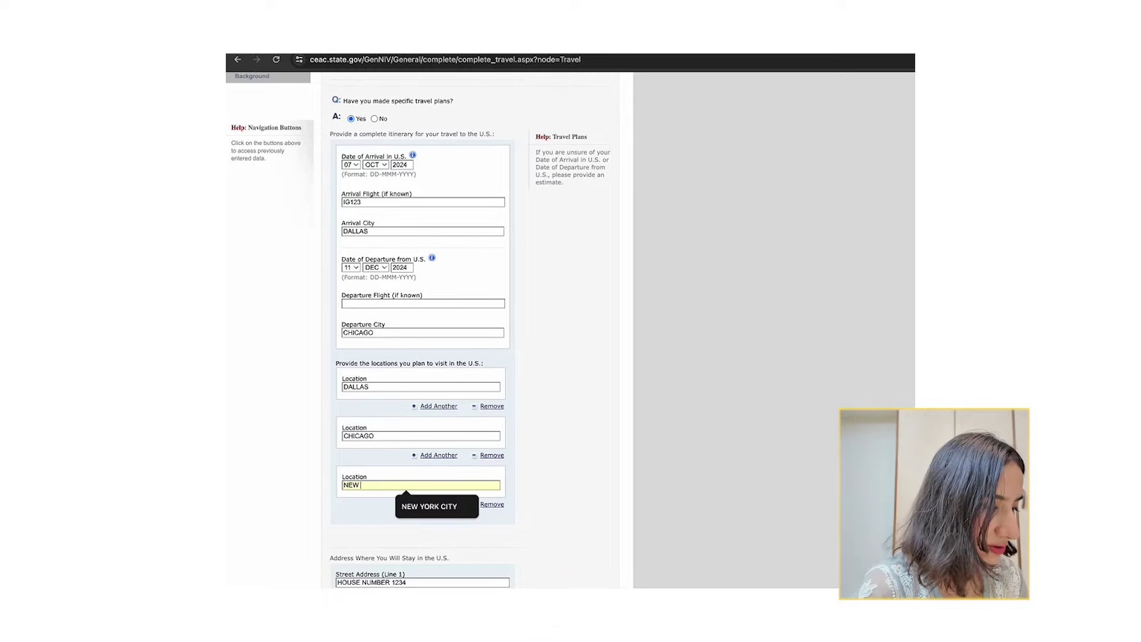
{"action": "left_click", "coordinate": [439, 497]}
{"action": "scroll", "coordinate": [369, 548], "scroll_direction": "down", "scroll_amount": 2}
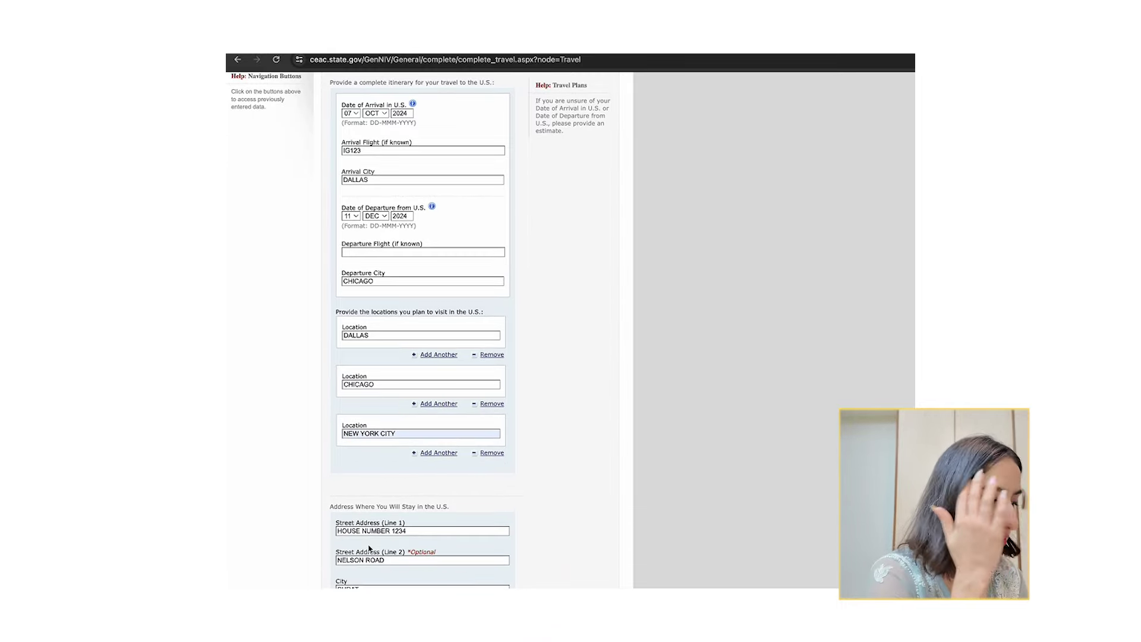
Enter IRVING as the U.S. stay city and TEXAS as the state, leaving ZIP blank.
{"action": "scroll", "coordinate": [369, 547], "scroll_direction": "down", "scroll_amount": 6}
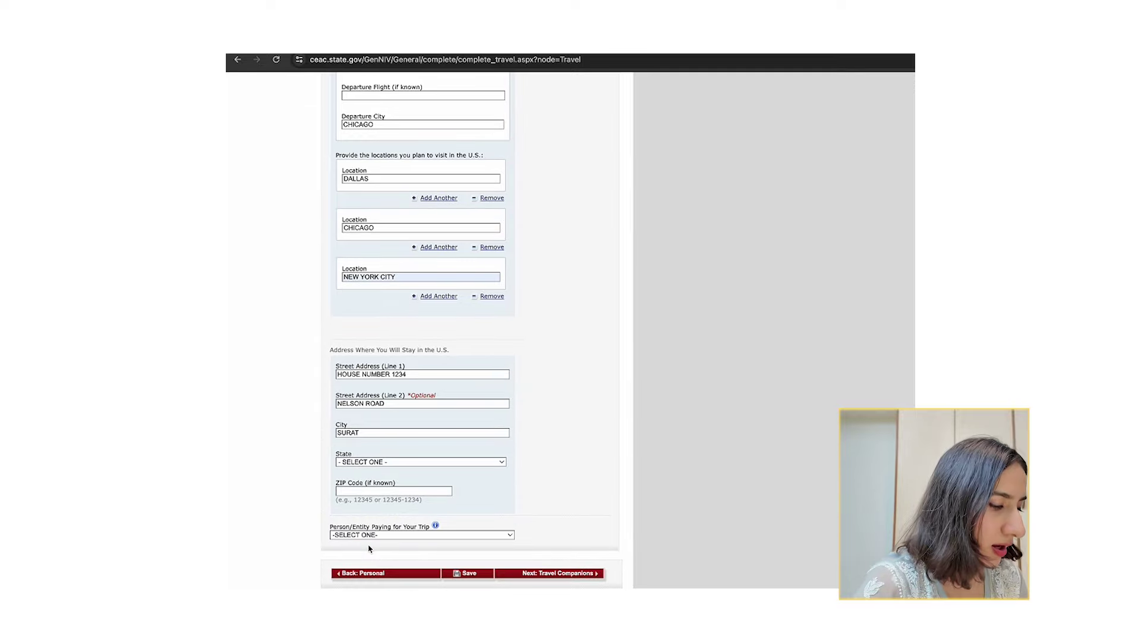
{"action": "type", "text": "IRVING"}
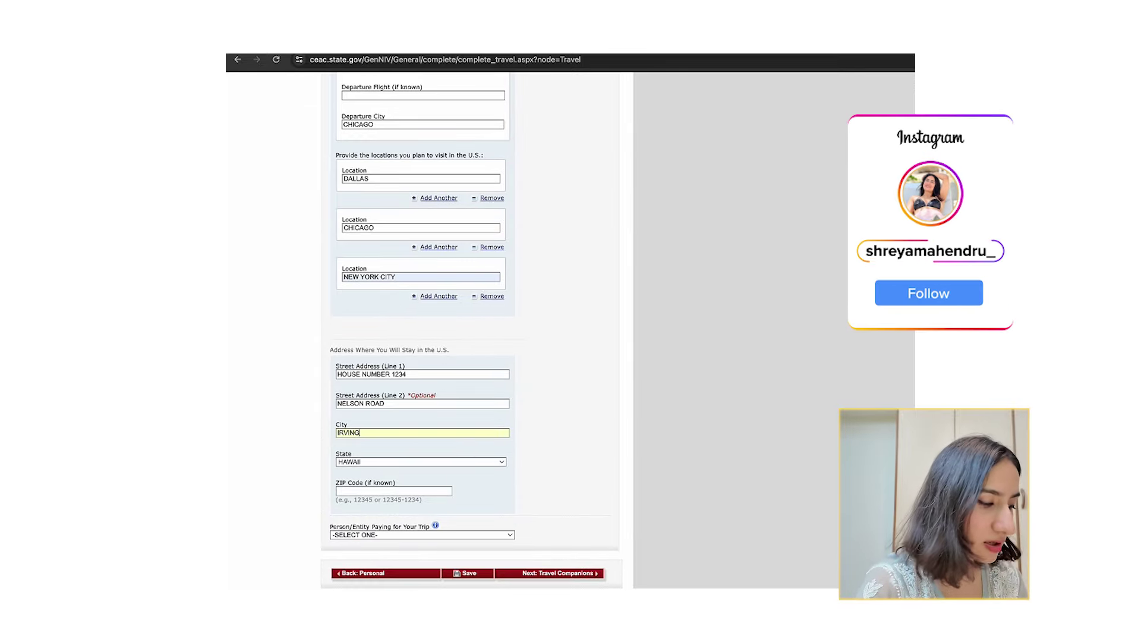
{"action": "left_click", "coordinate": [376, 462]}
{"action": "left_click", "coordinate": [376, 462]}
{"action": "scroll", "coordinate": [378, 558], "scroll_direction": "down", "scroll_amount": 6}
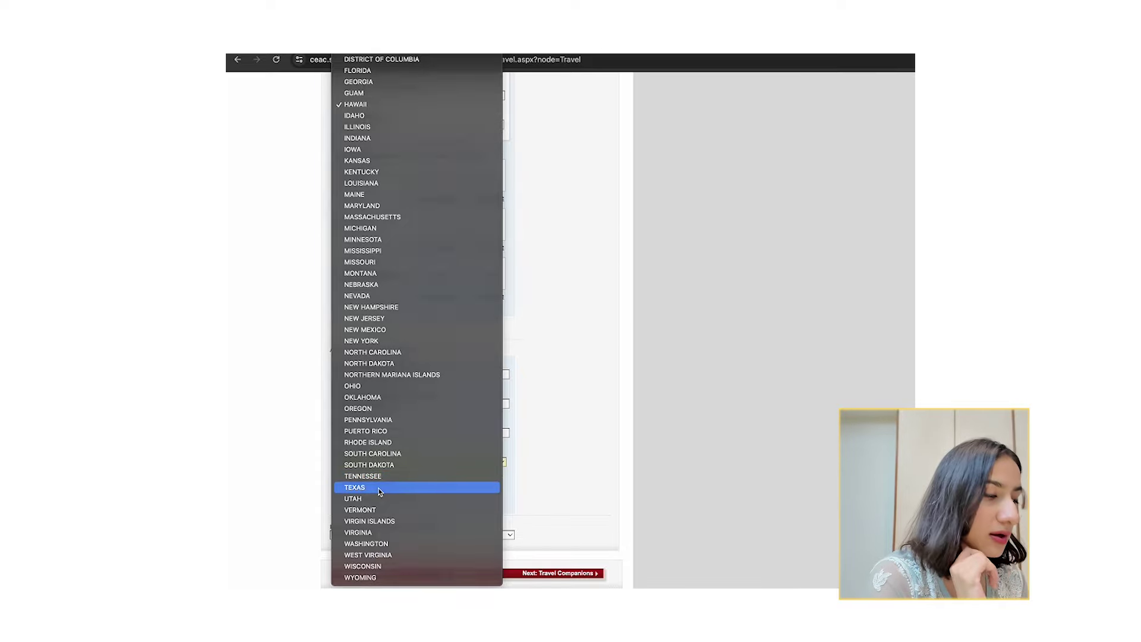
{"action": "left_click", "coordinate": [359, 486]}
{"action": "left_click", "coordinate": [360, 490]}
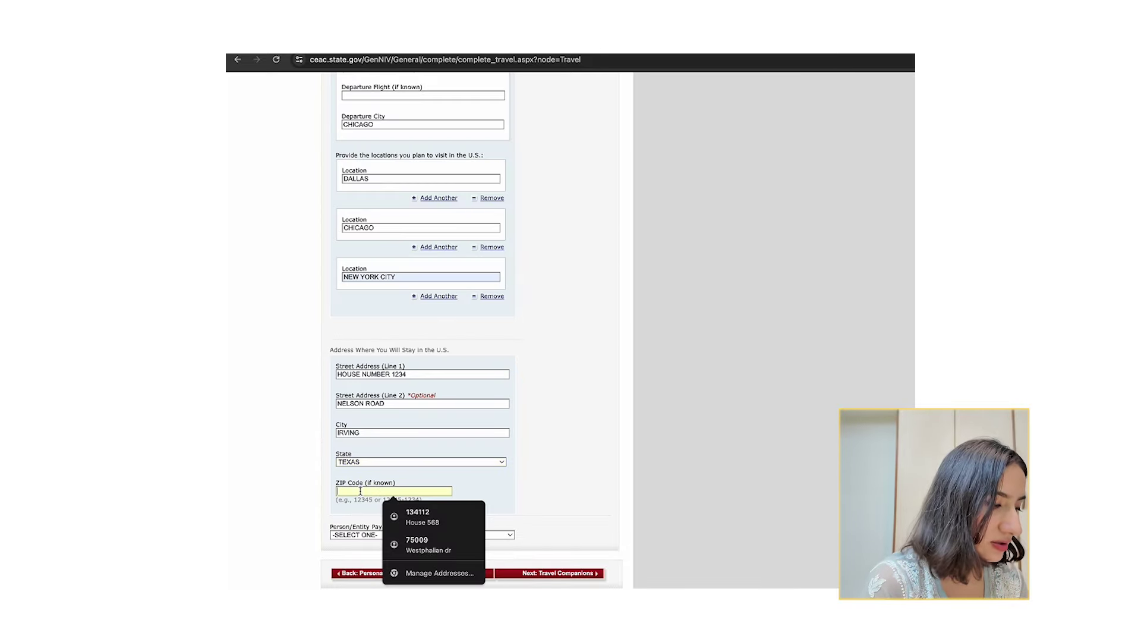
{"action": "left_click_drag", "start_coordinate": [364, 482], "coordinate": [417, 484]}
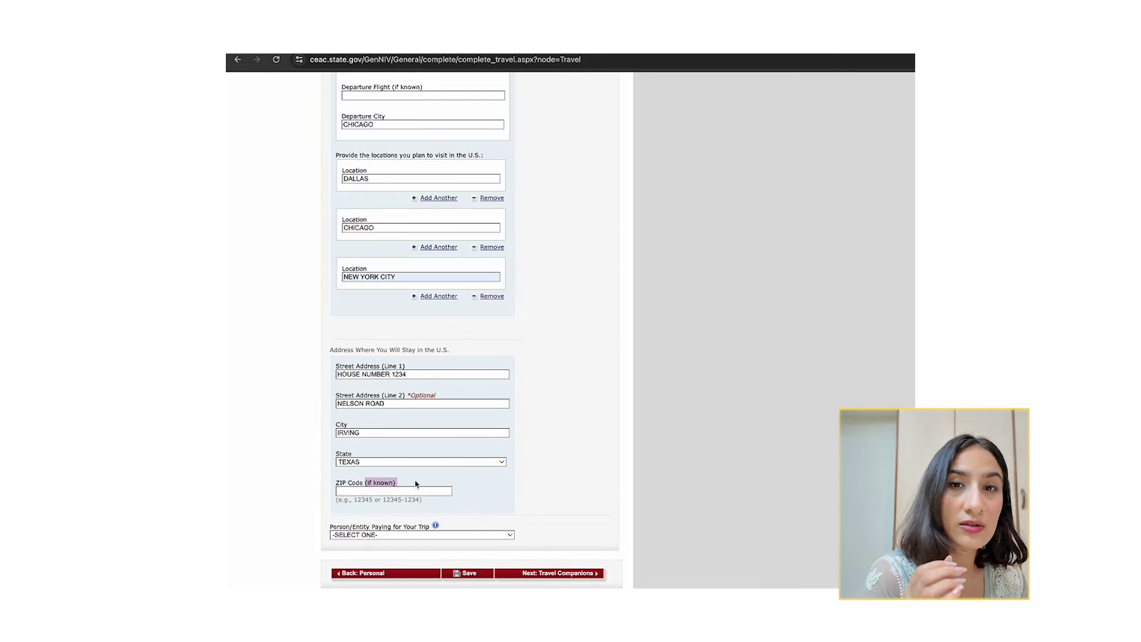
{"action": "left_click", "coordinate": [416, 484]}
Set the person paying for the trip to PRESENT EMPLOYER.
{"action": "left_click", "coordinate": [387, 534]}
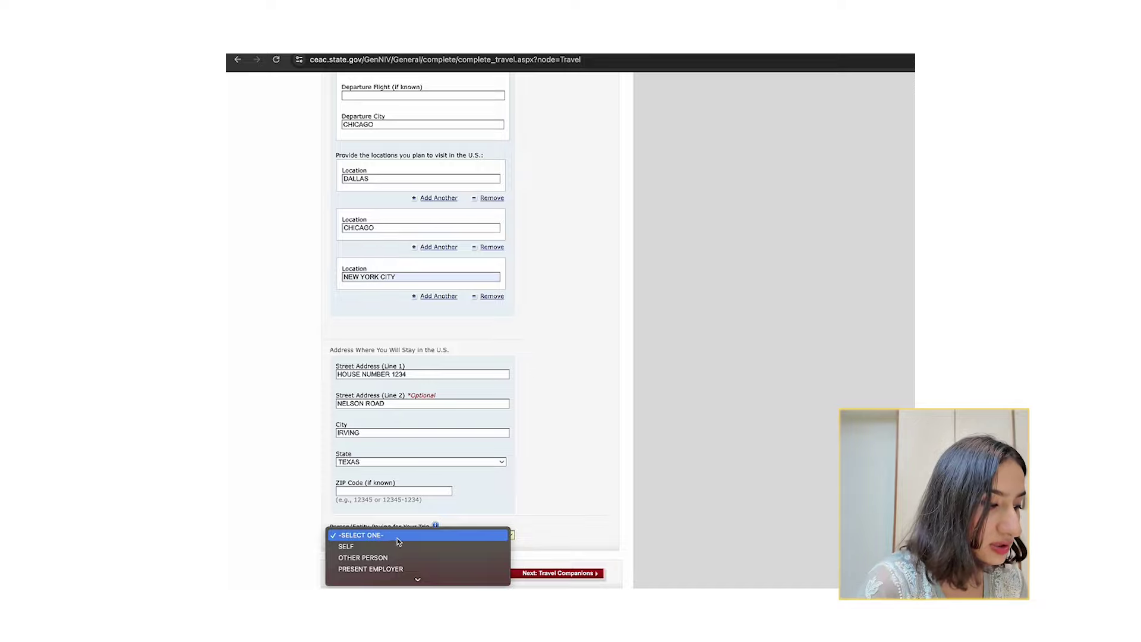
{"action": "scroll", "coordinate": [399, 541], "scroll_direction": "down", "scroll_amount": 1}
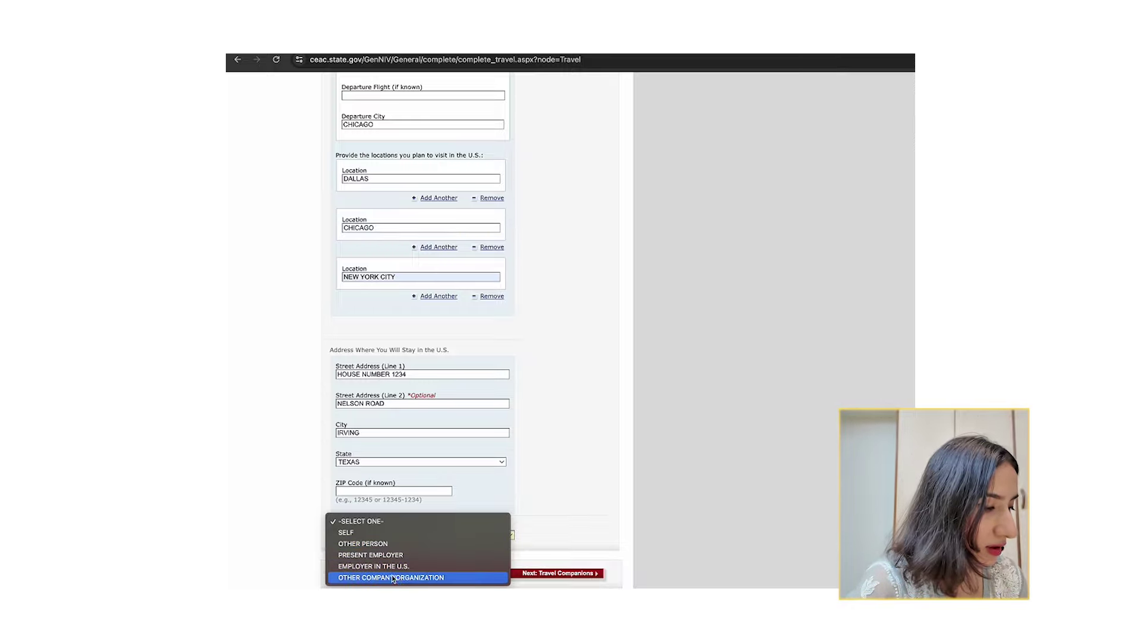
{"action": "left_click", "coordinate": [376, 535]}
{"action": "scroll", "coordinate": [381, 523], "scroll_direction": "down", "scroll_amount": 1}
{"action": "scroll", "coordinate": [384, 514], "scroll_direction": "up", "scroll_amount": 2}
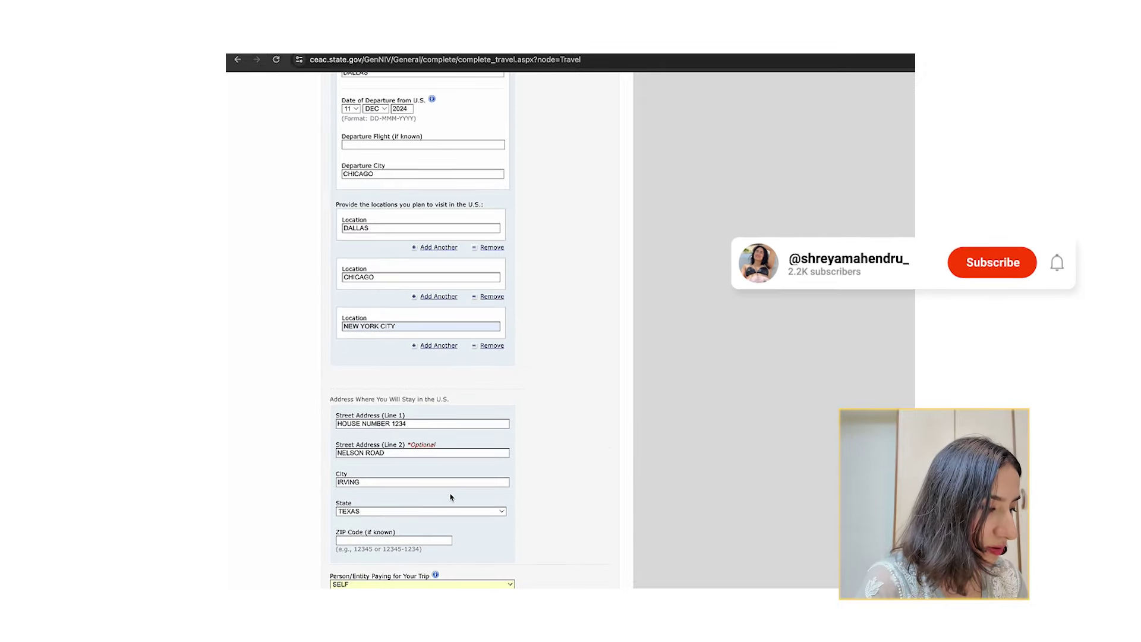
{"action": "scroll", "coordinate": [442, 493], "scroll_direction": "down", "scroll_amount": 4}
{"action": "left_click", "coordinate": [436, 468]}
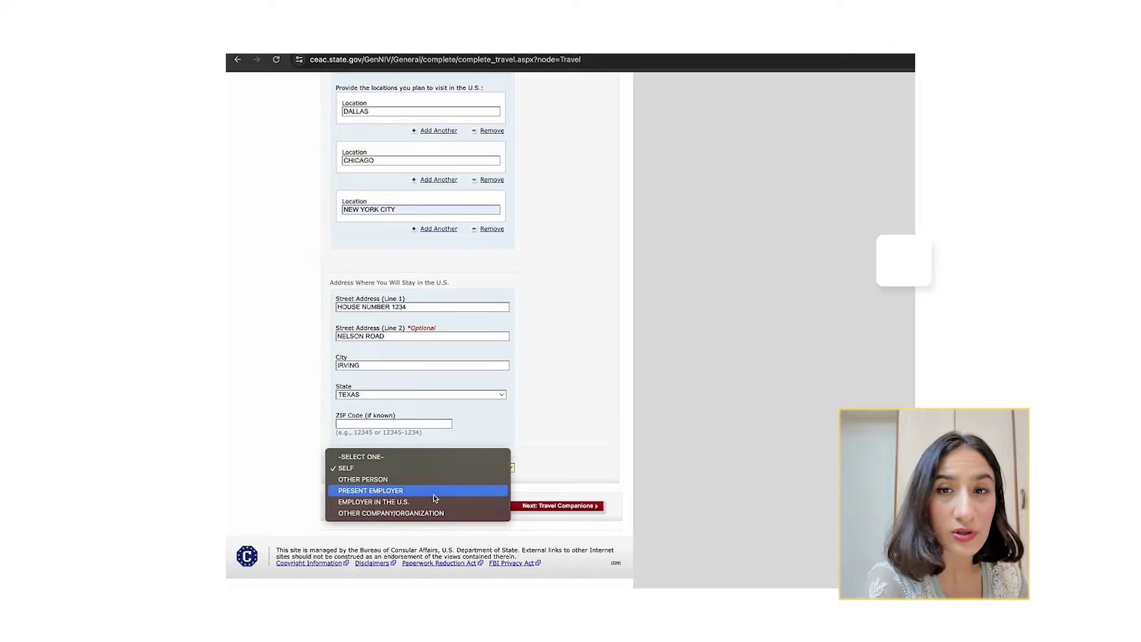
{"action": "left_click", "coordinate": [434, 497]}
{"action": "scroll", "coordinate": [553, 472], "scroll_direction": "up", "scroll_amount": 4}
{"action": "scroll", "coordinate": [553, 475], "scroll_direction": "down", "scroll_amount": 4}
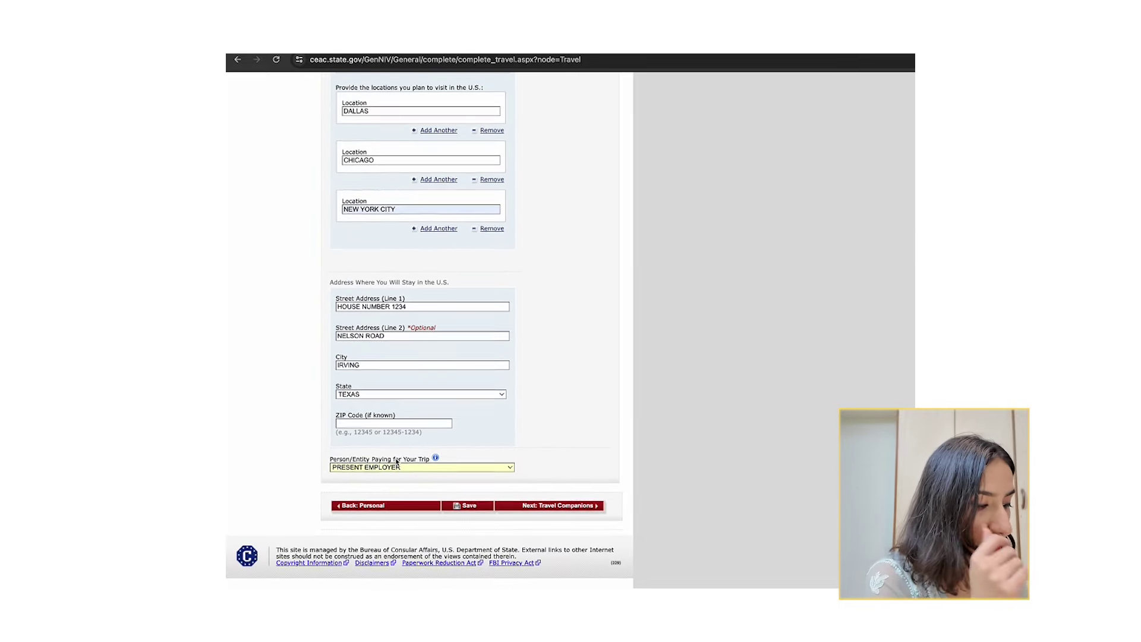
Save the completed Travel Information page.
{"action": "left_click", "coordinate": [463, 506]}
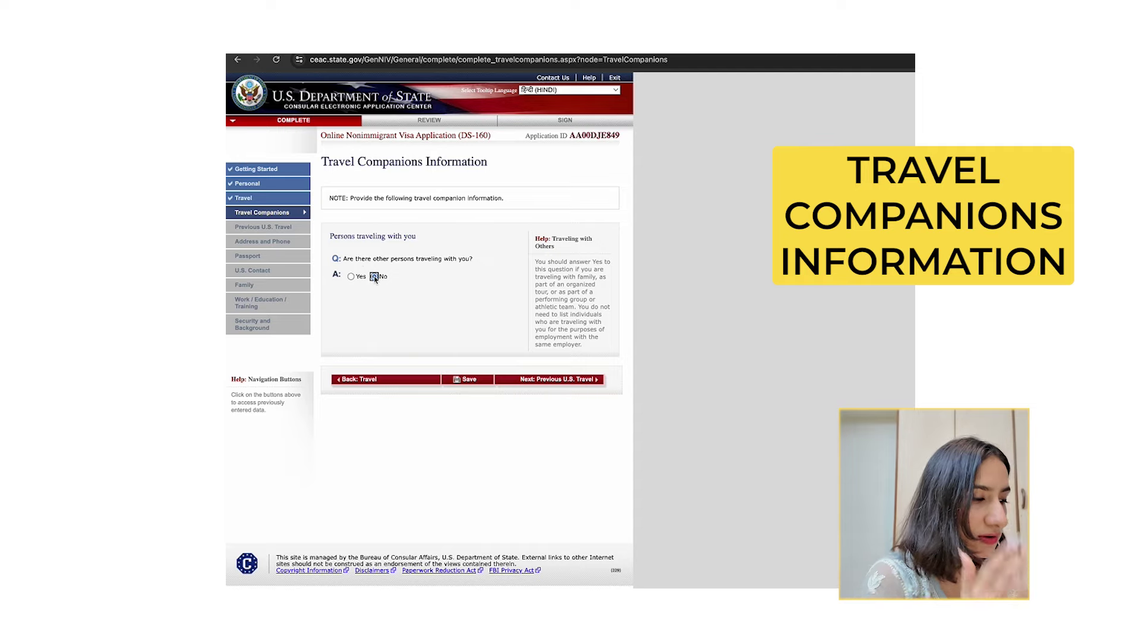
Answer Yes to travelling with other persons as part of a group and begin the group name.
{"action": "left_click", "coordinate": [374, 276]}
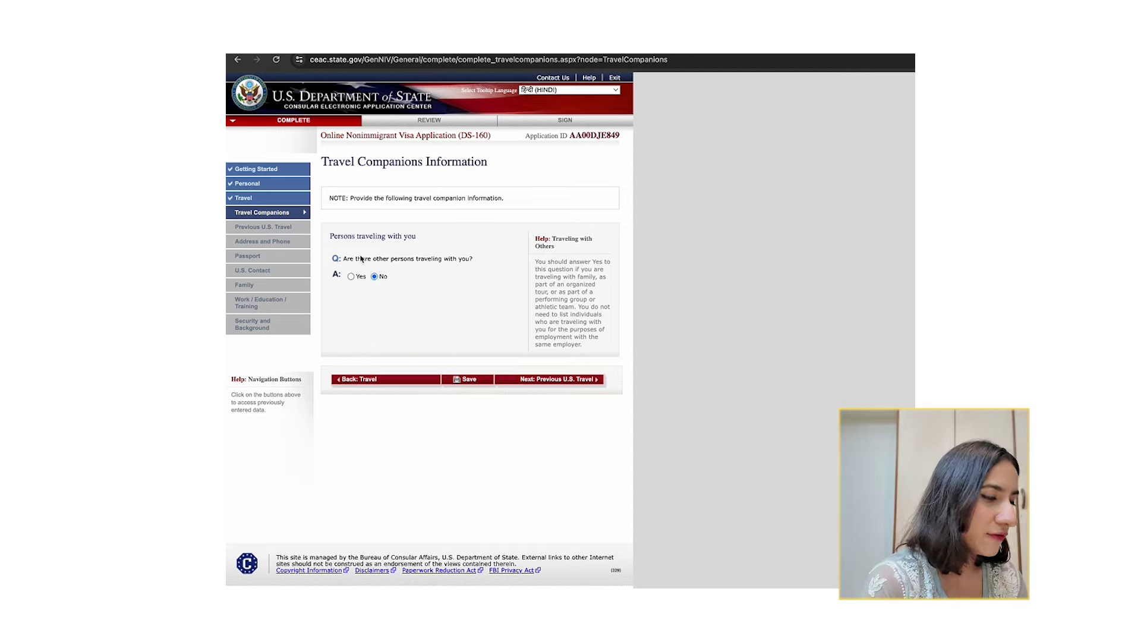
{"action": "left_click", "coordinate": [350, 277]}
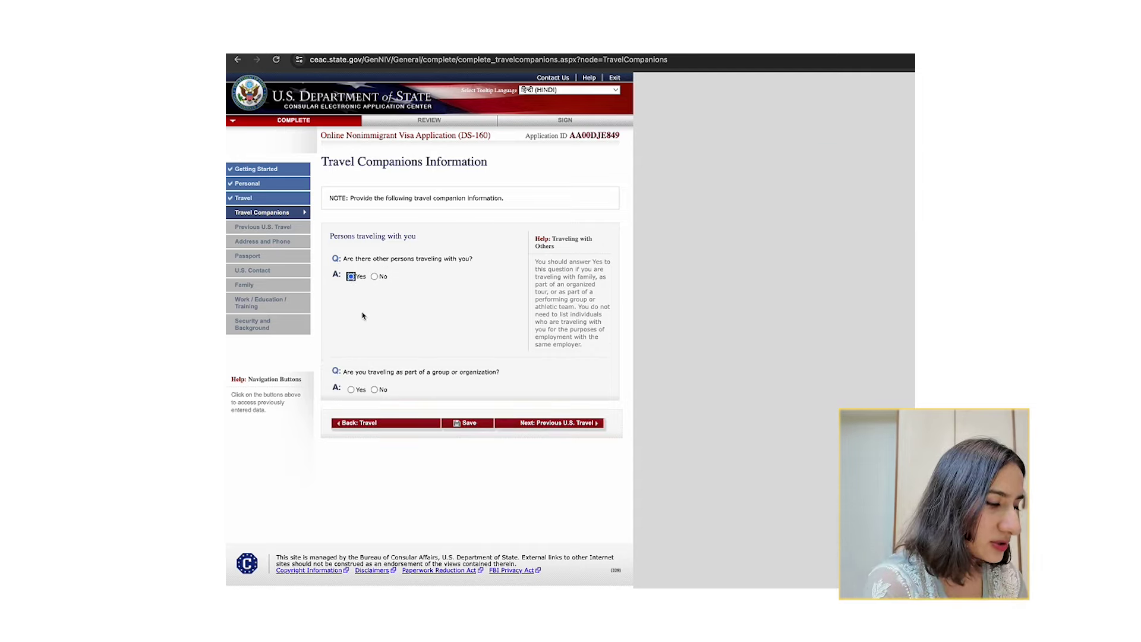
{"action": "left_click", "coordinate": [351, 389]}
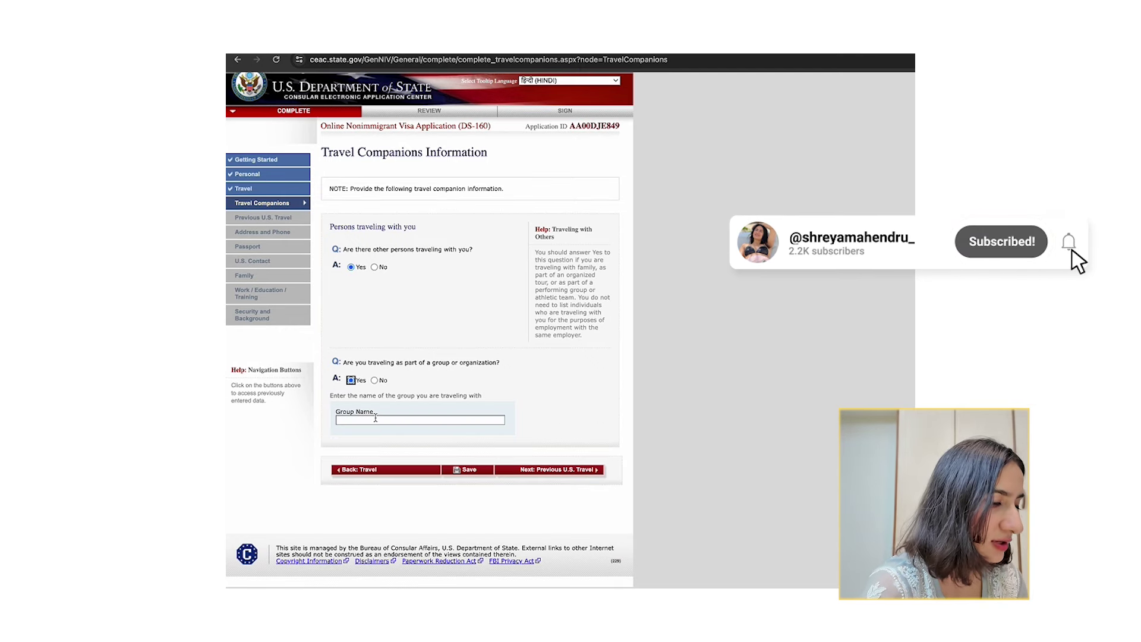
{"action": "left_click", "coordinate": [376, 420]}
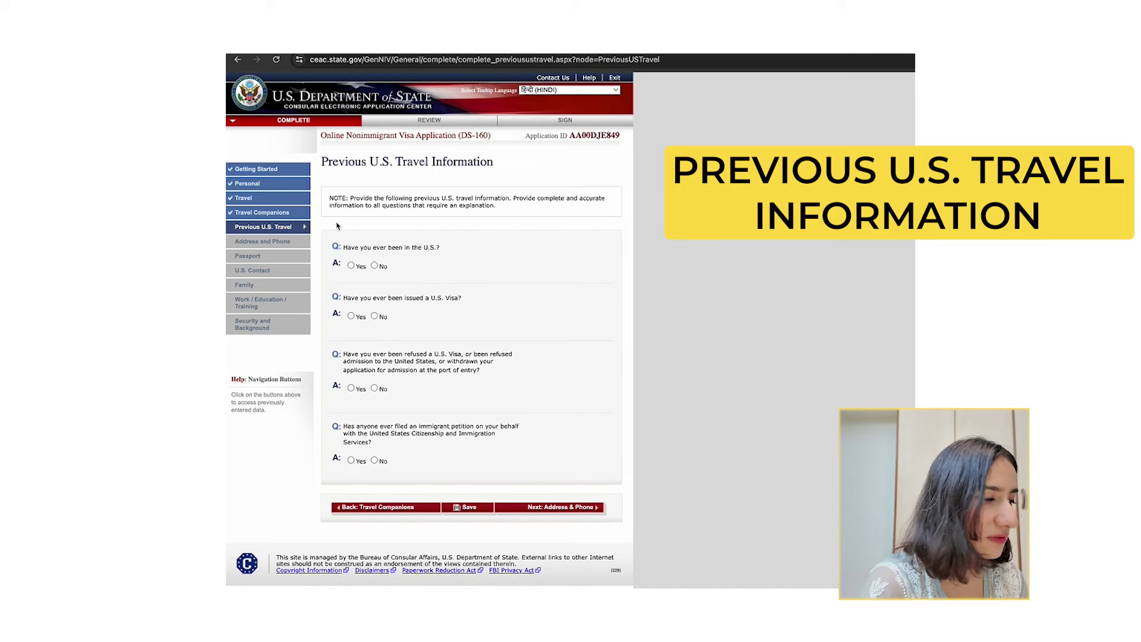
Answer No to having been in the U.S. and to having been issued a U.S. visa.
{"action": "left_click_drag", "start_coordinate": [335, 247], "coordinate": [440, 247]}
{"action": "left_click", "coordinate": [350, 266]}
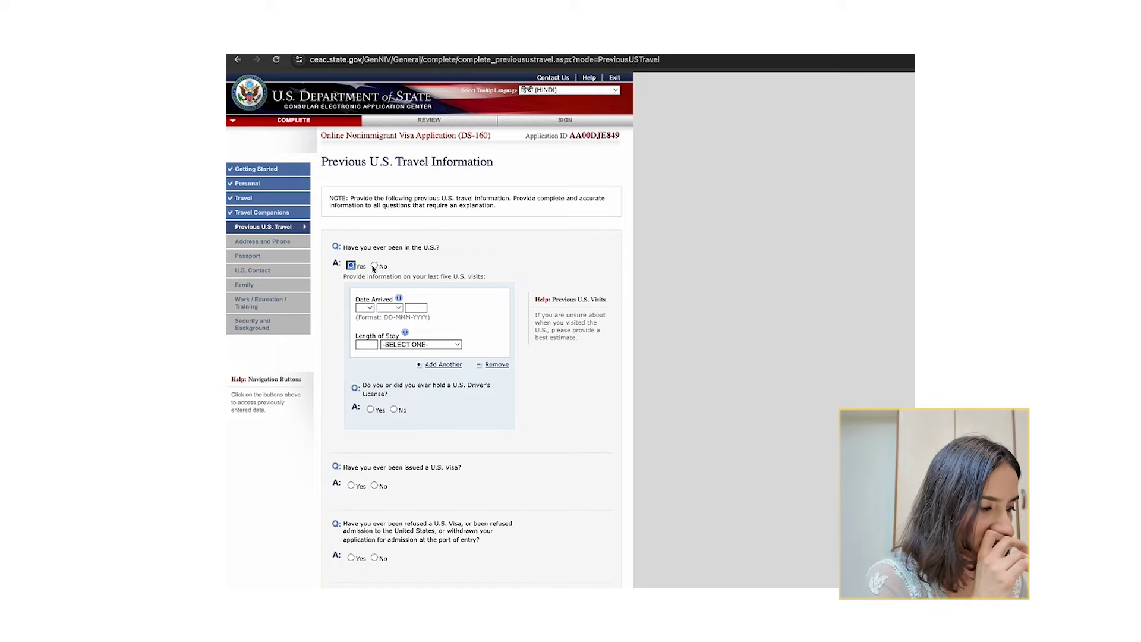
{"action": "left_click", "coordinate": [375, 265]}
{"action": "scroll", "coordinate": [461, 373], "scroll_direction": "down", "scroll_amount": 1}
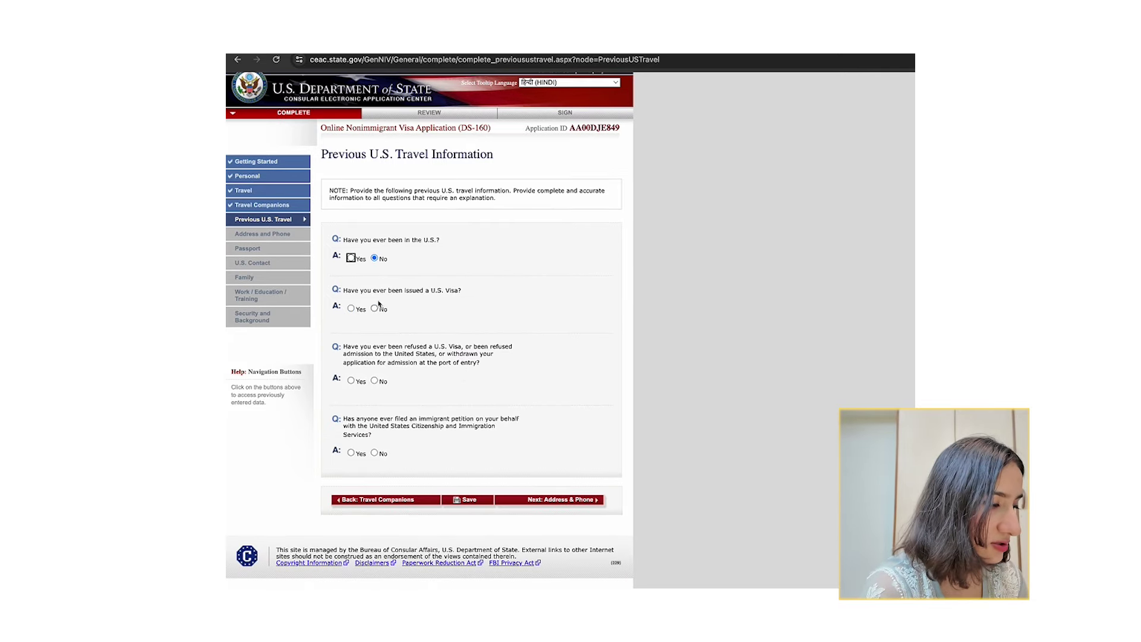
{"action": "left_click_drag", "start_coordinate": [360, 291], "coordinate": [459, 291]}
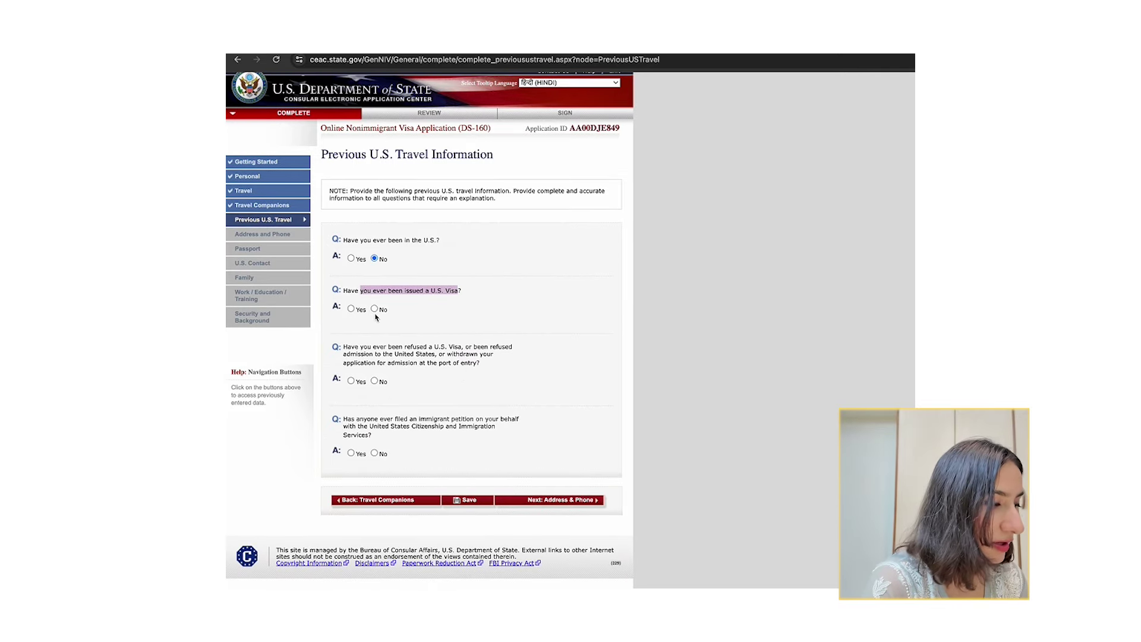
{"action": "left_click", "coordinate": [351, 309]}
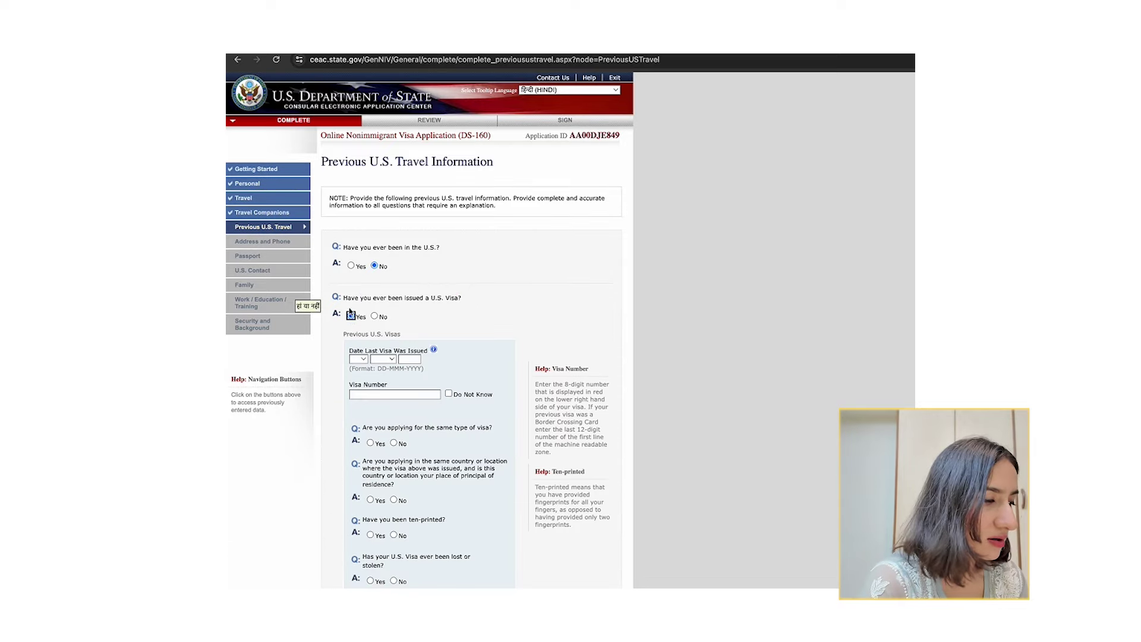
{"action": "scroll", "coordinate": [396, 474], "scroll_direction": "down", "scroll_amount": 1}
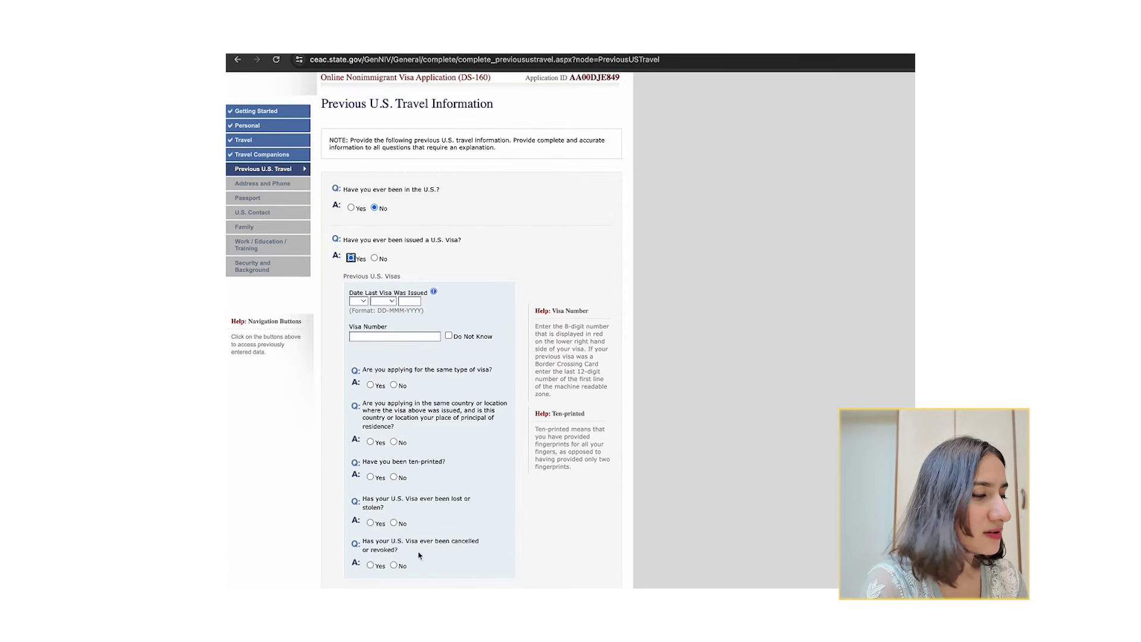
{"action": "scroll", "coordinate": [421, 556], "scroll_direction": "down", "scroll_amount": 1}
{"action": "scroll", "coordinate": [375, 325], "scroll_direction": "up", "scroll_amount": 1}
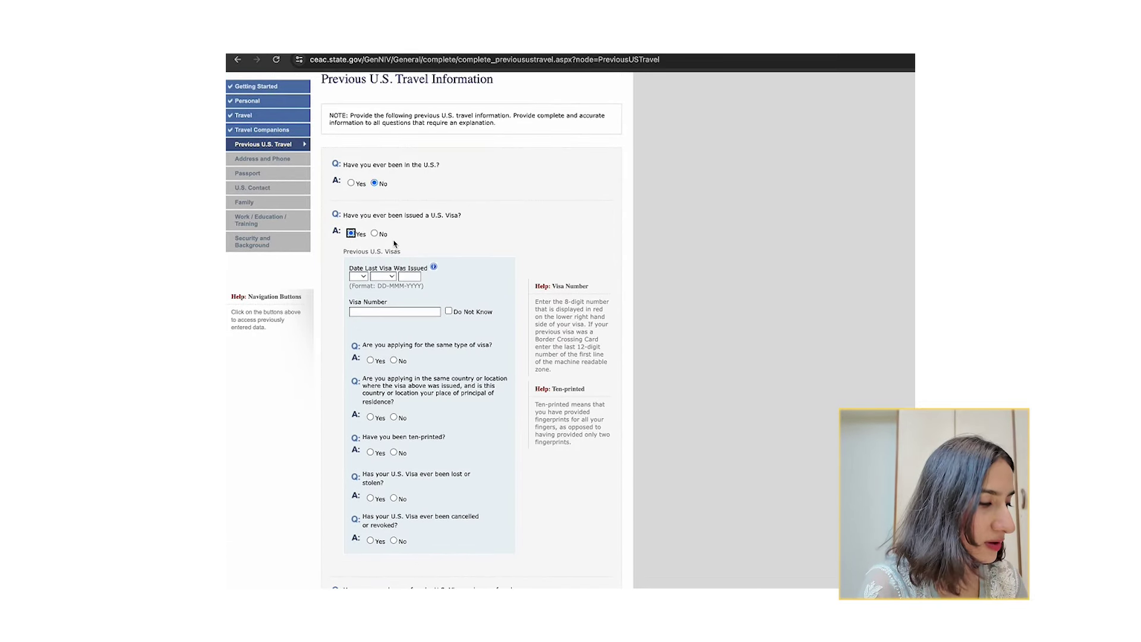
{"action": "left_click", "coordinate": [374, 233]}
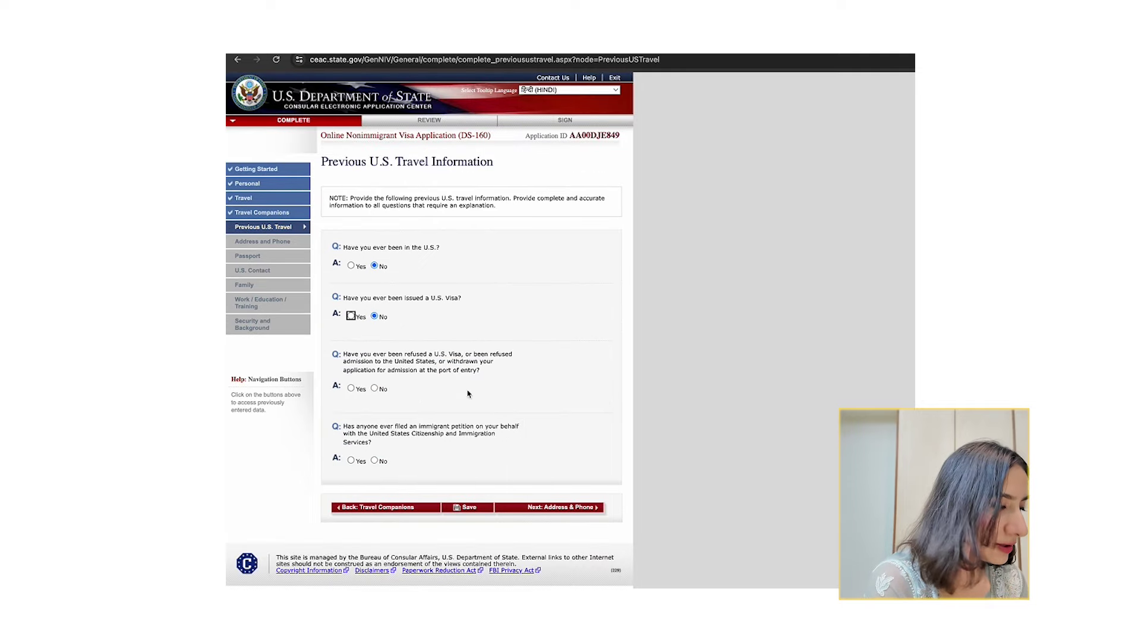
Answer No to visa refusal and immigrant petition questions, then save the page.
{"action": "left_click_drag", "start_coordinate": [412, 364], "coordinate": [408, 348]}
{"action": "left_click", "coordinate": [410, 351]}
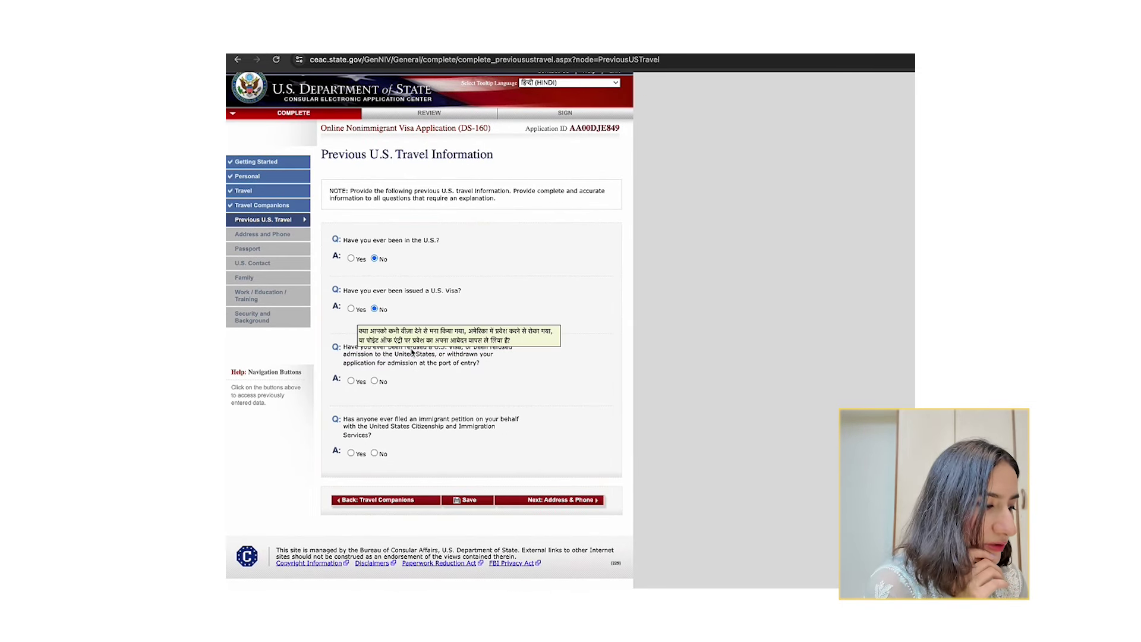
{"action": "left_click", "coordinate": [375, 382]}
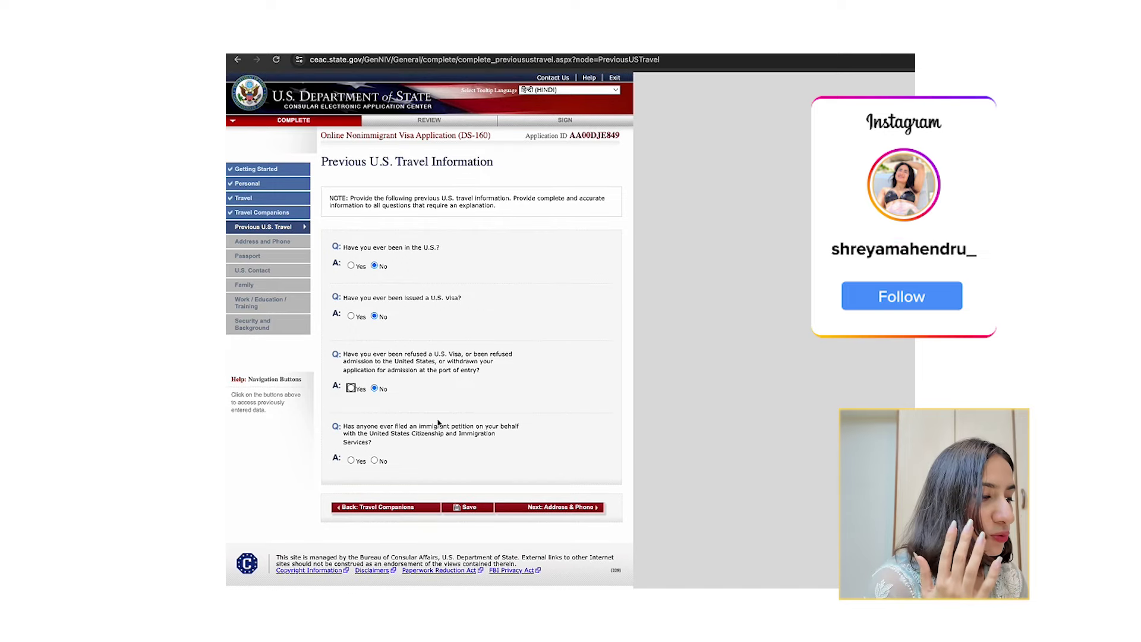
{"action": "left_click", "coordinate": [375, 453]}
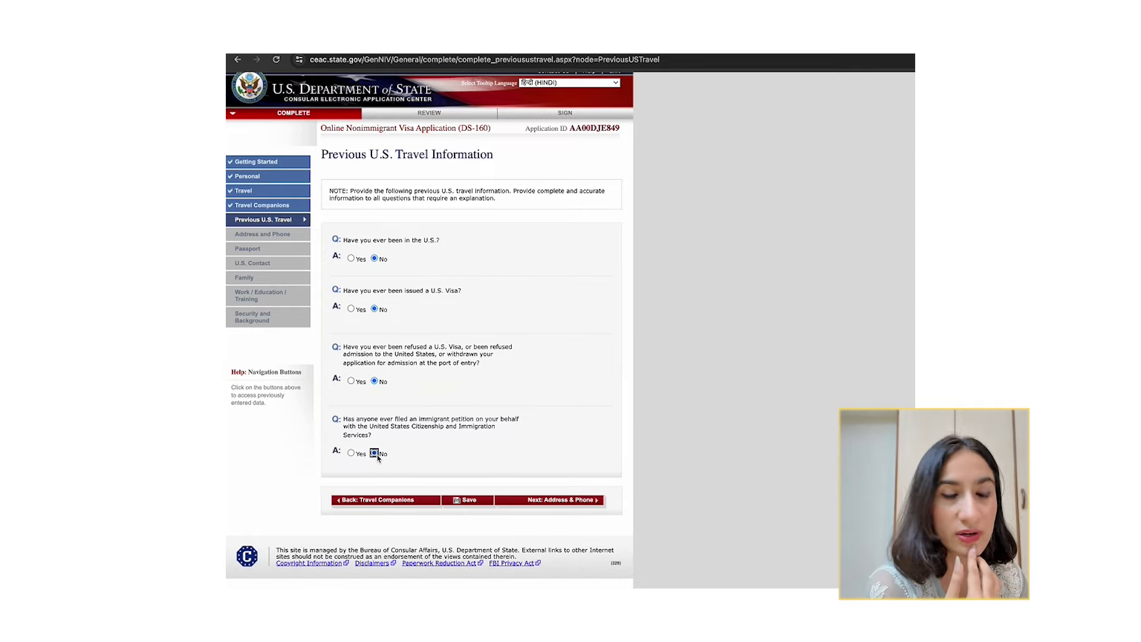
{"action": "scroll", "coordinate": [375, 455], "scroll_direction": "up", "scroll_amount": 1}
{"action": "left_click", "coordinate": [469, 507]}
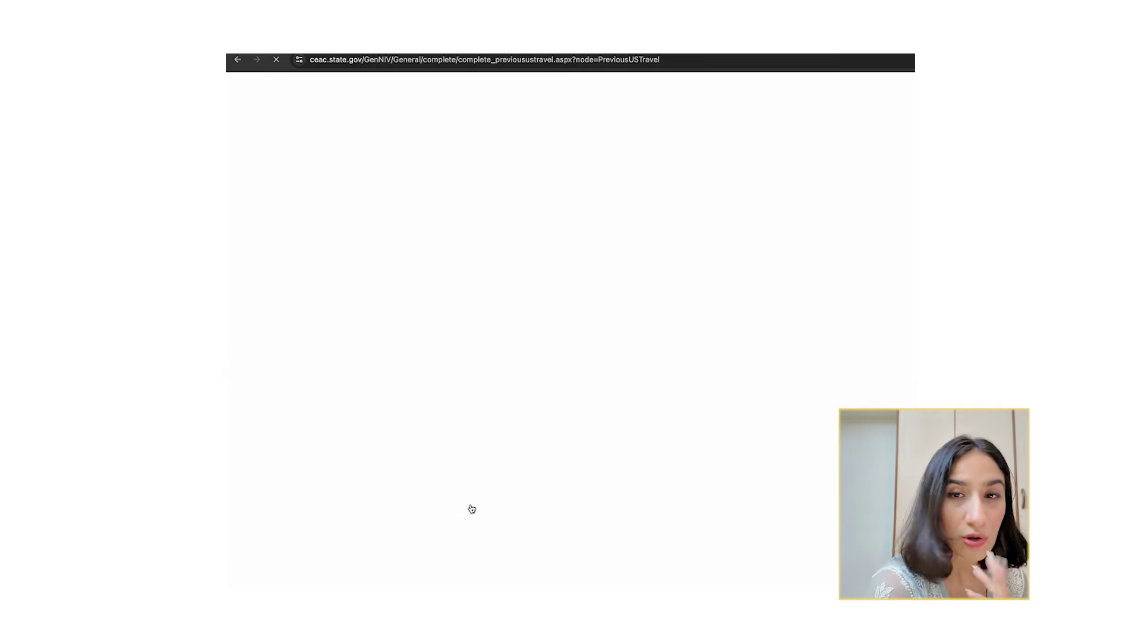
{"action": "key", "text": "Return"}
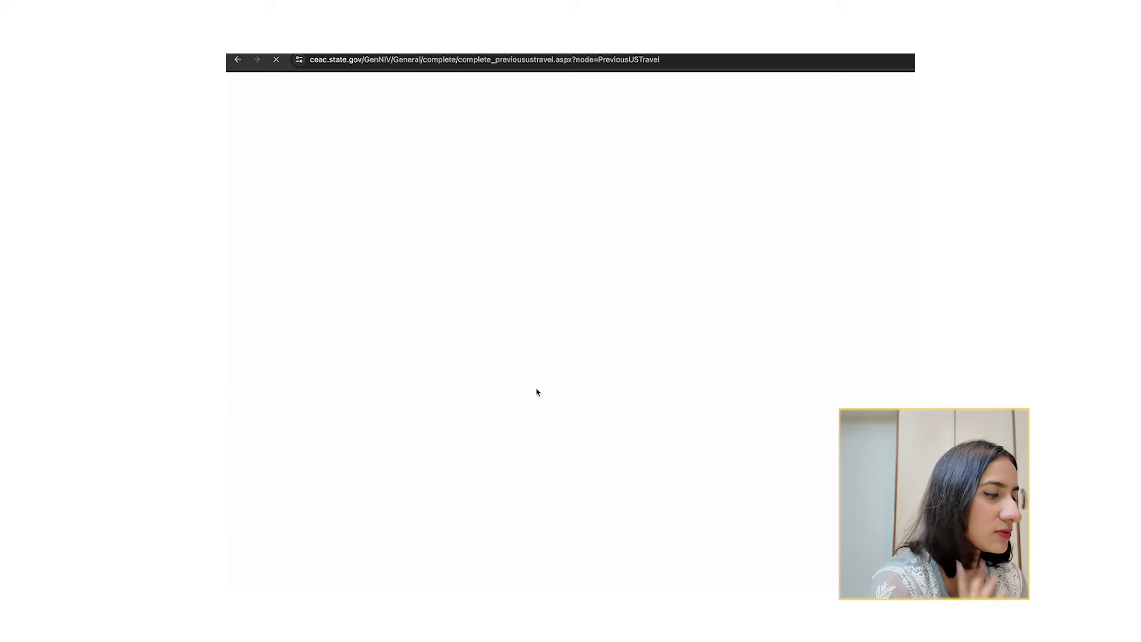
On the Address and Phone page, answer Yes to mailing address matching home address.
{"action": "left_click", "coordinate": [558, 505]}
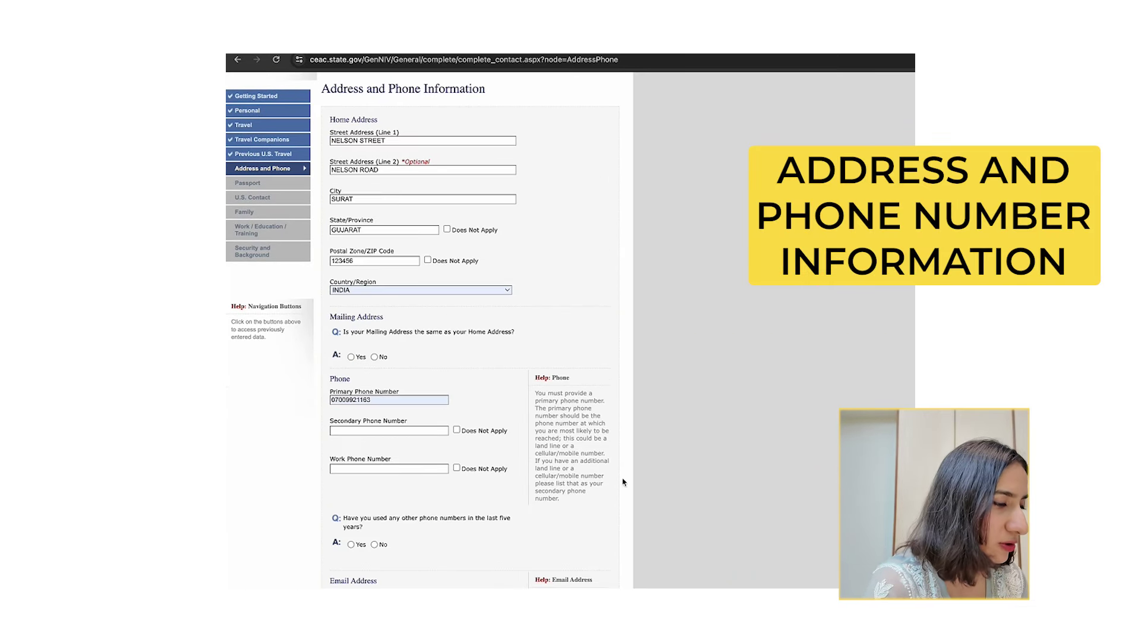
{"action": "scroll", "coordinate": [557, 348], "scroll_direction": "up", "scroll_amount": 1}
{"action": "scroll", "coordinate": [557, 348], "scroll_direction": "up", "scroll_amount": 1}
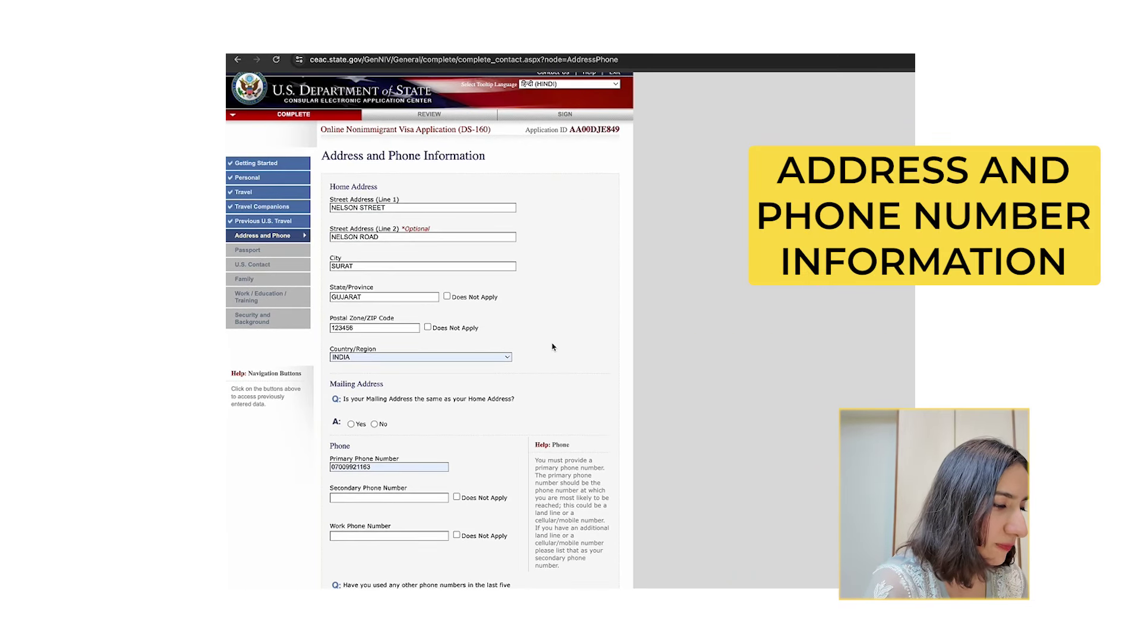
{"action": "left_click_drag", "start_coordinate": [324, 155], "coordinate": [476, 156]}
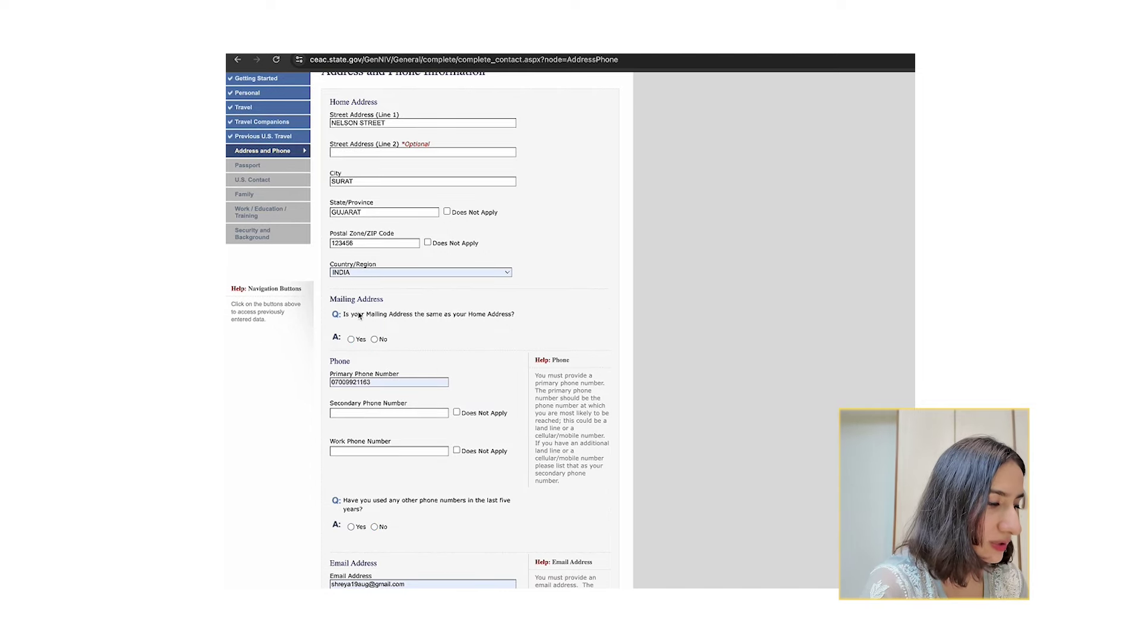
{"action": "left_click_drag", "start_coordinate": [350, 315], "coordinate": [508, 316]}
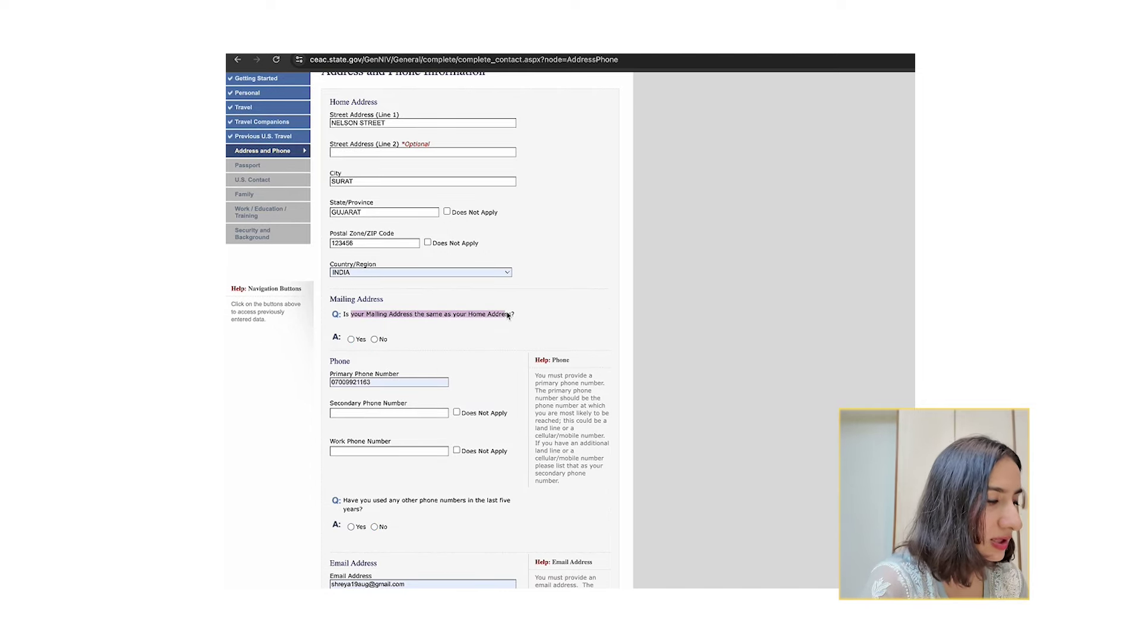
{"action": "left_click", "coordinate": [374, 339]}
{"action": "left_click", "coordinate": [377, 315]}
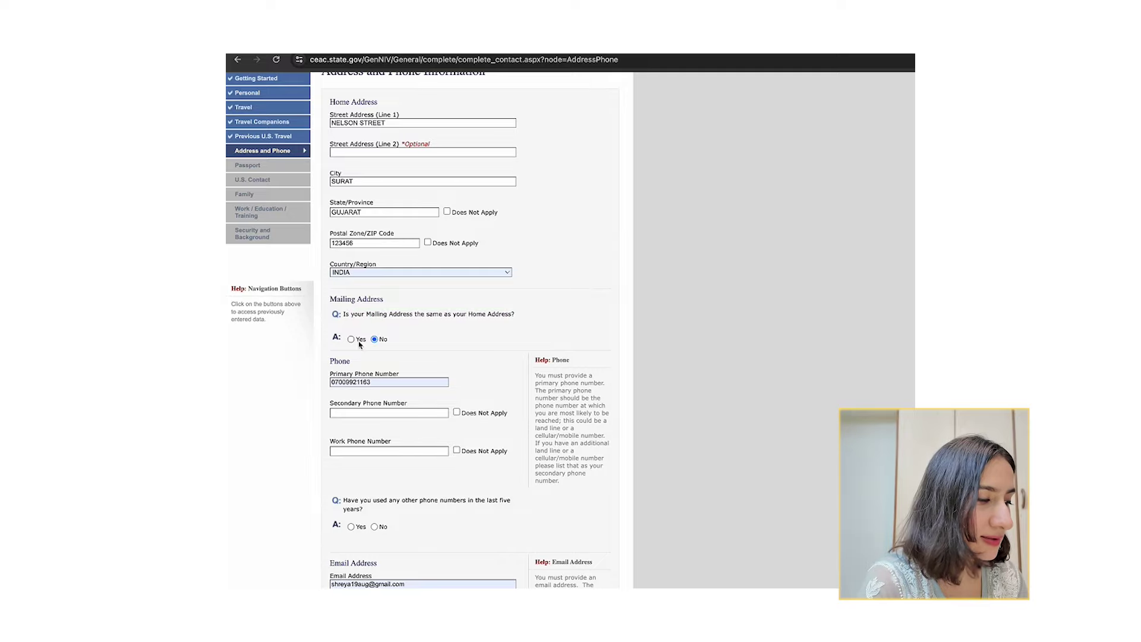
{"action": "scroll", "coordinate": [369, 392], "scroll_direction": "down", "scroll_amount": 1}
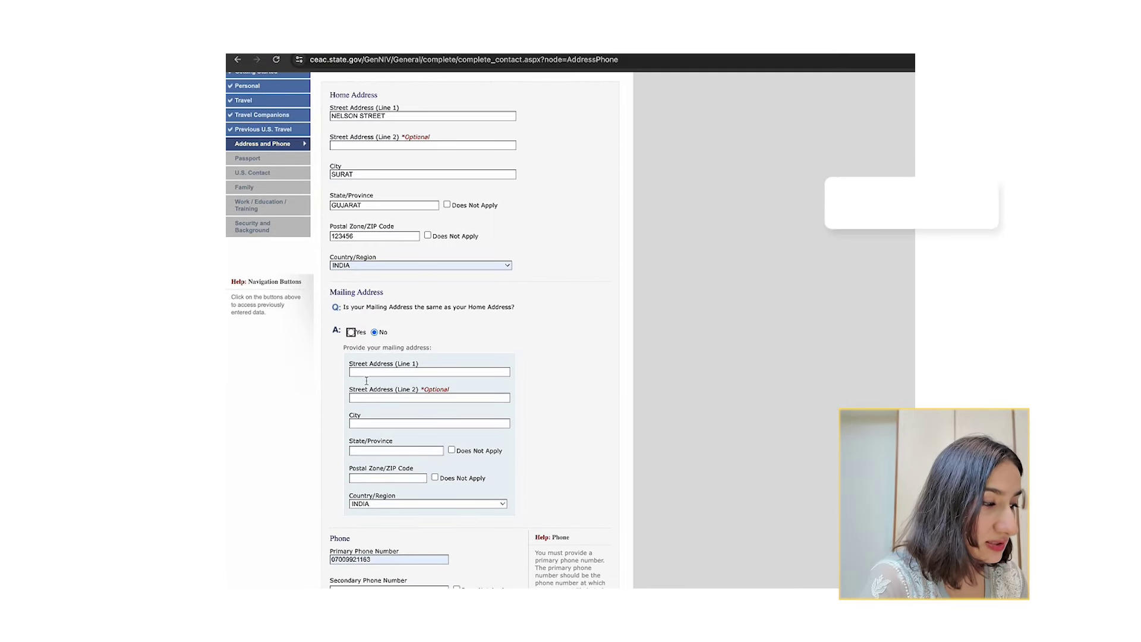
{"action": "left_click", "coordinate": [351, 334]}
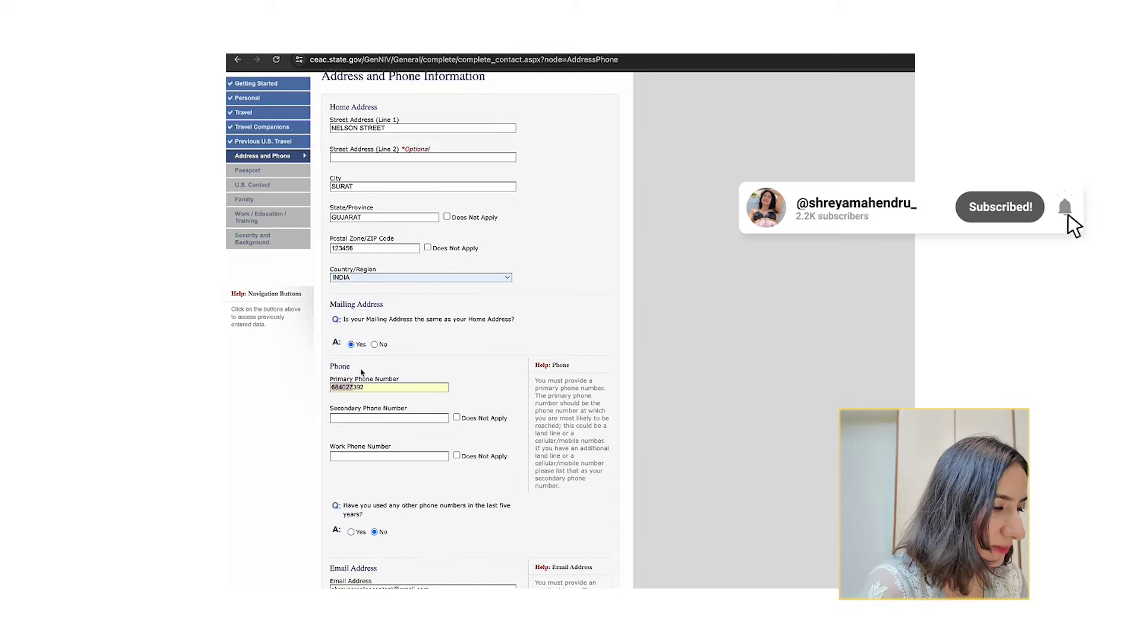
Mark the secondary and work phone numbers as Does Not Apply.
{"action": "scroll", "coordinate": [404, 368], "scroll_direction": "down", "scroll_amount": 2}
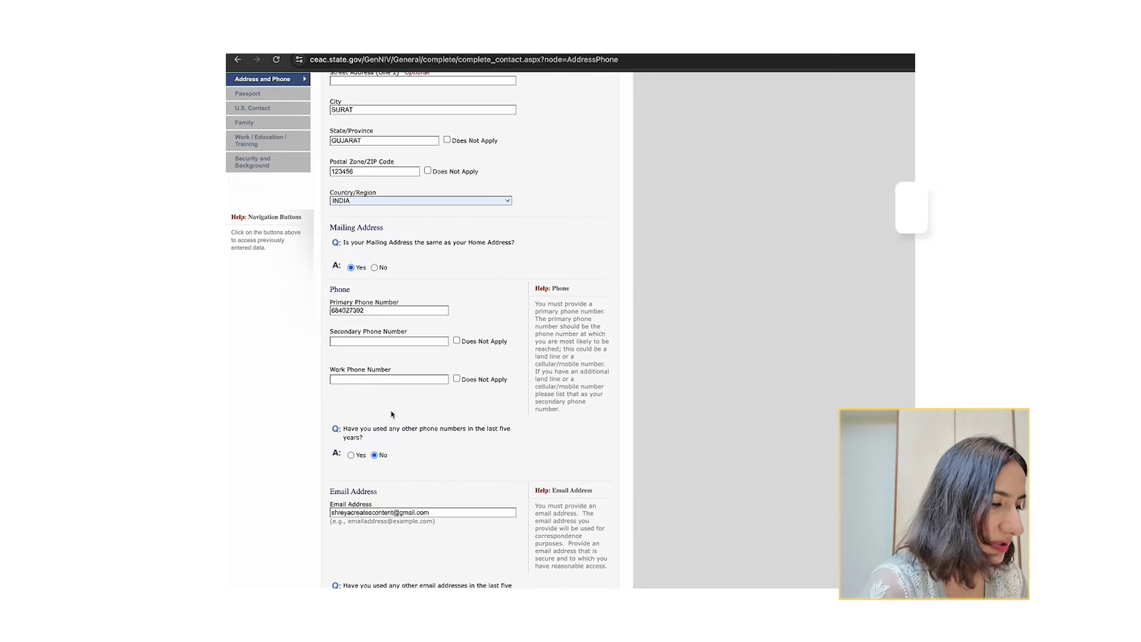
{"action": "left_click", "coordinate": [457, 340]}
{"action": "left_click", "coordinate": [457, 379]}
{"action": "scroll", "coordinate": [457, 380], "scroll_direction": "down", "scroll_amount": 2}
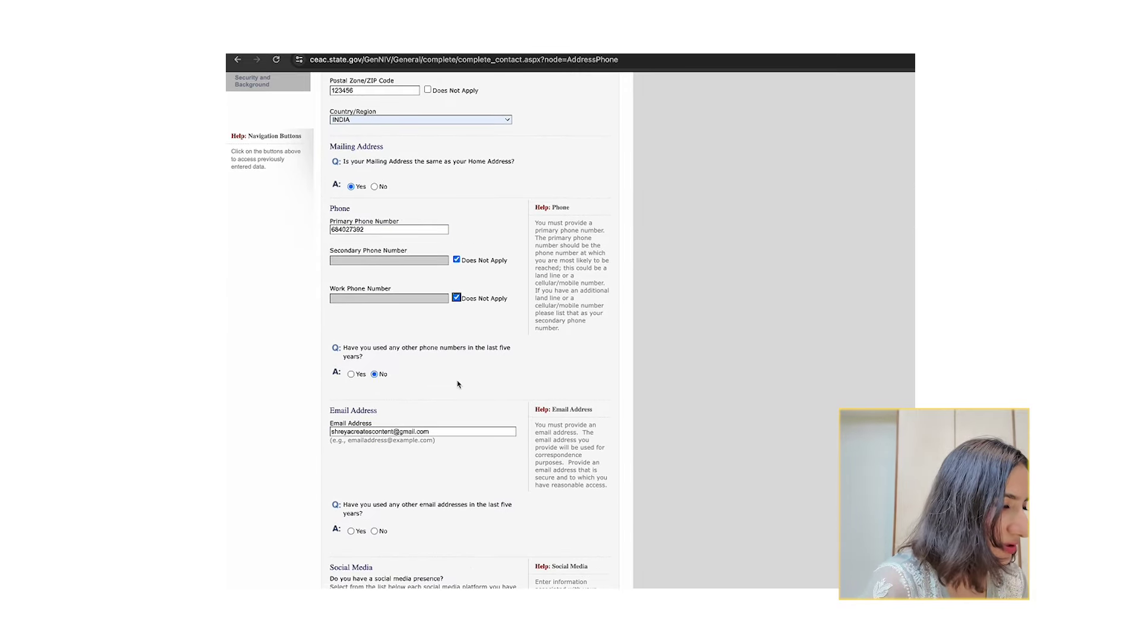
{"action": "left_click_drag", "start_coordinate": [351, 348], "coordinate": [364, 354]}
Set the other email addresses in the last five years question to No.
{"action": "scroll", "coordinate": [365, 355], "scroll_direction": "down", "scroll_amount": 3}
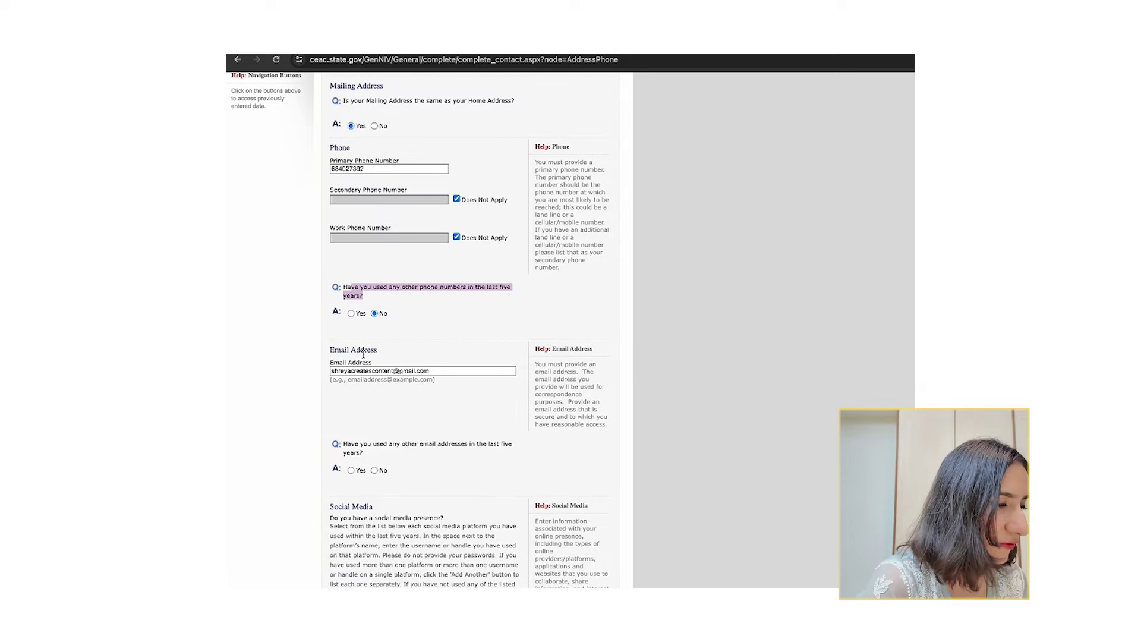
{"action": "left_click", "coordinate": [362, 370]}
{"action": "left_click_drag", "start_coordinate": [361, 370], "coordinate": [364, 384]}
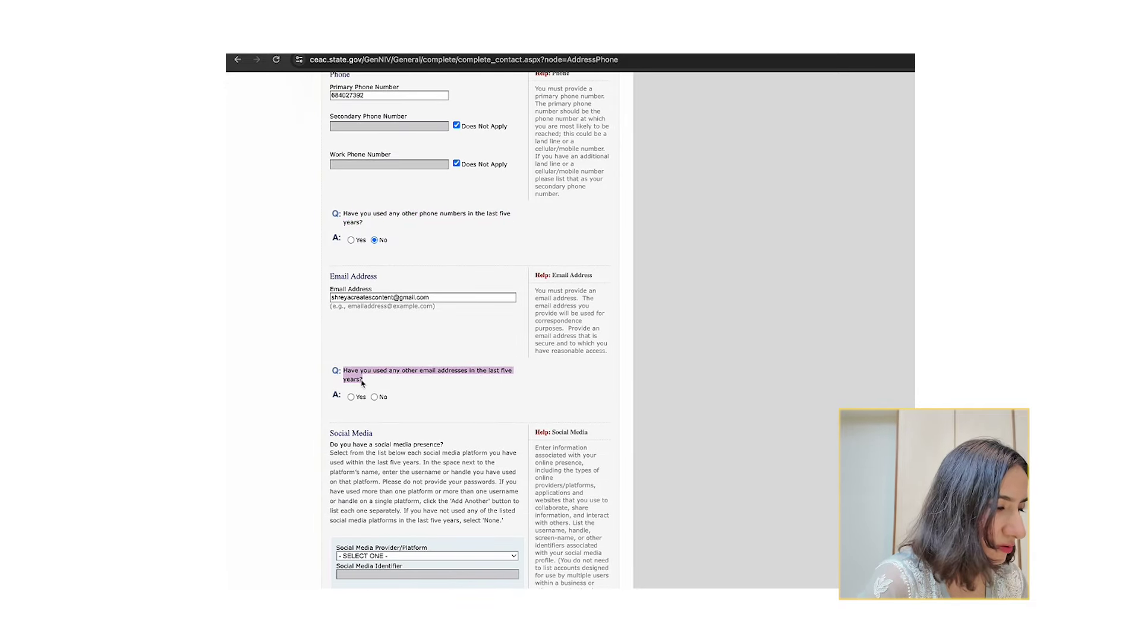
{"action": "left_click", "coordinate": [351, 396]}
{"action": "scroll", "coordinate": [382, 450], "scroll_direction": "down", "scroll_amount": 2}
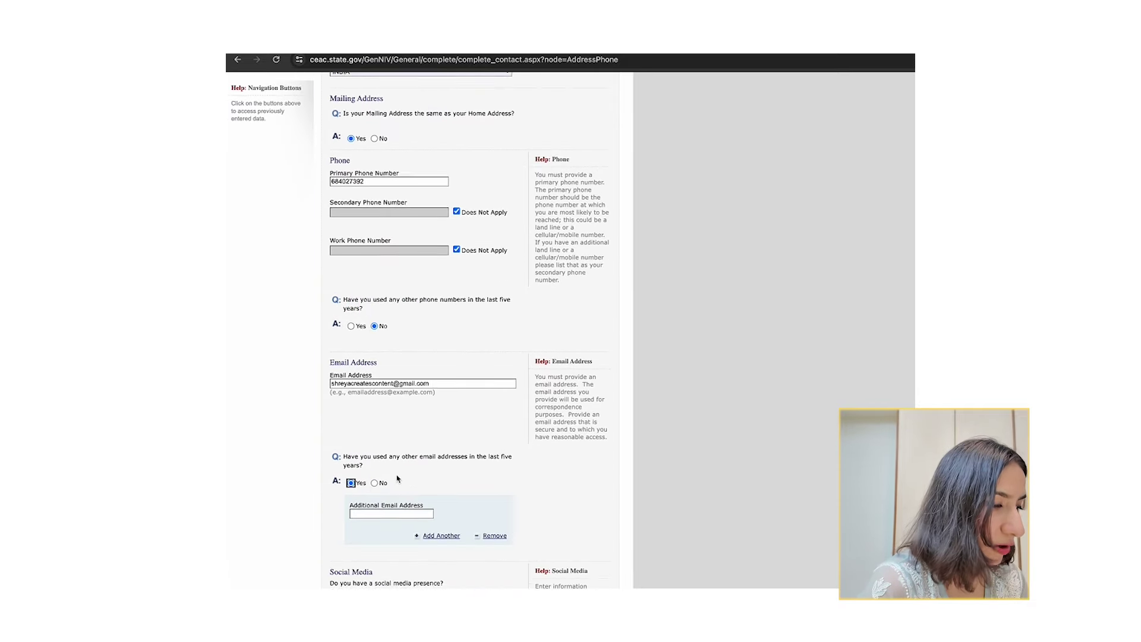
{"action": "scroll", "coordinate": [382, 461], "scroll_direction": "down", "scroll_amount": 3}
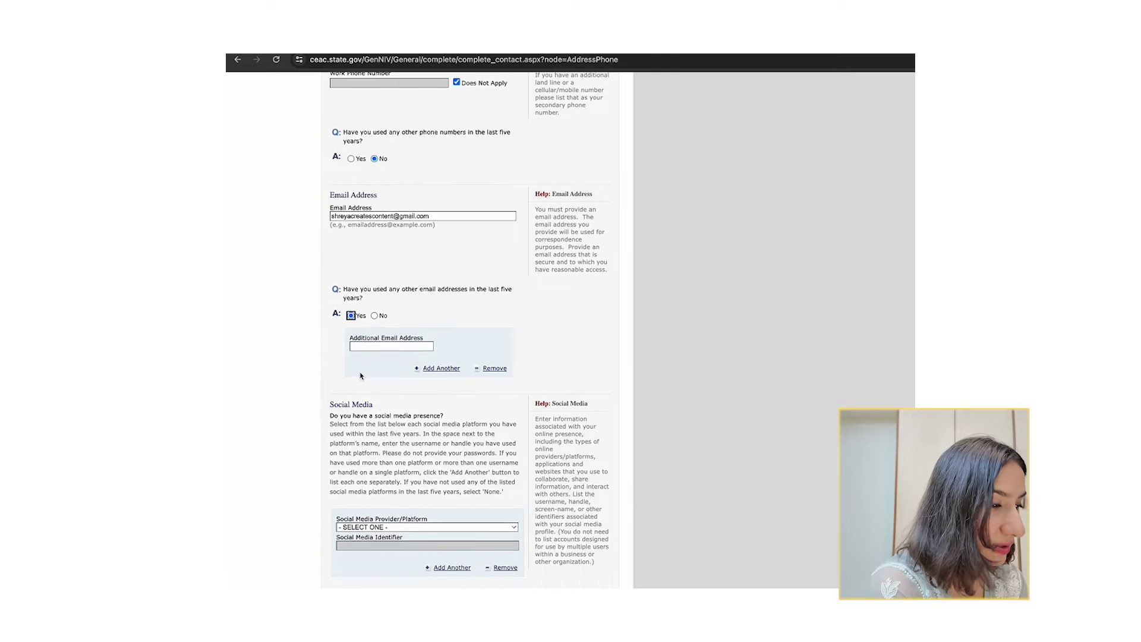
{"action": "left_click", "coordinate": [374, 314]}
{"action": "scroll", "coordinate": [404, 455], "scroll_direction": "up", "scroll_amount": 5}
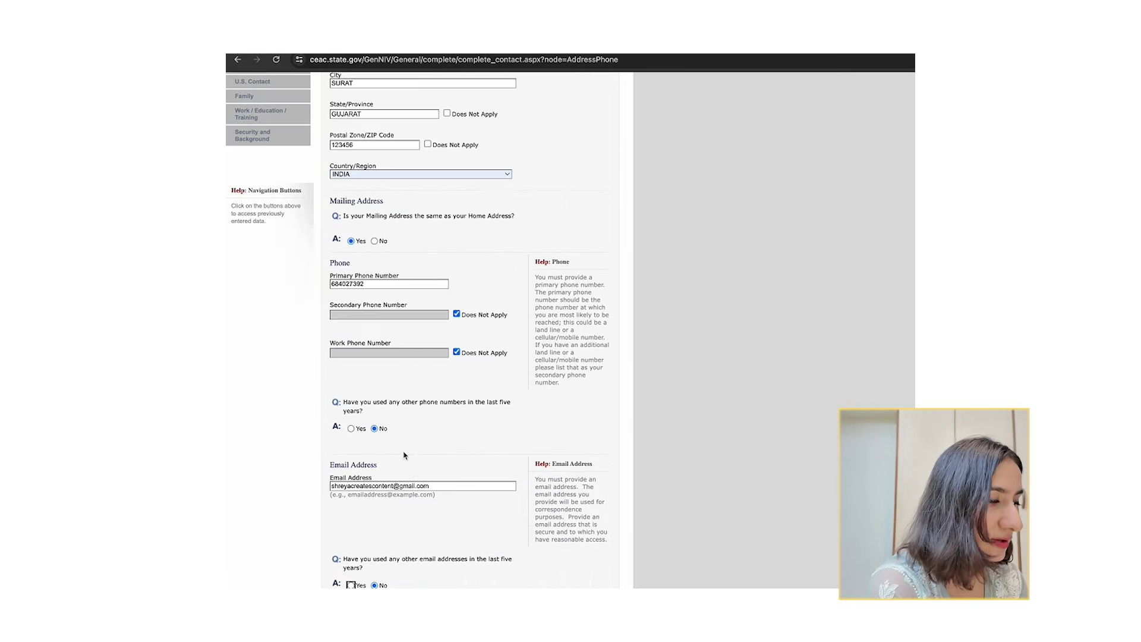
{"action": "scroll", "coordinate": [410, 473], "scroll_direction": "down", "scroll_amount": 7}
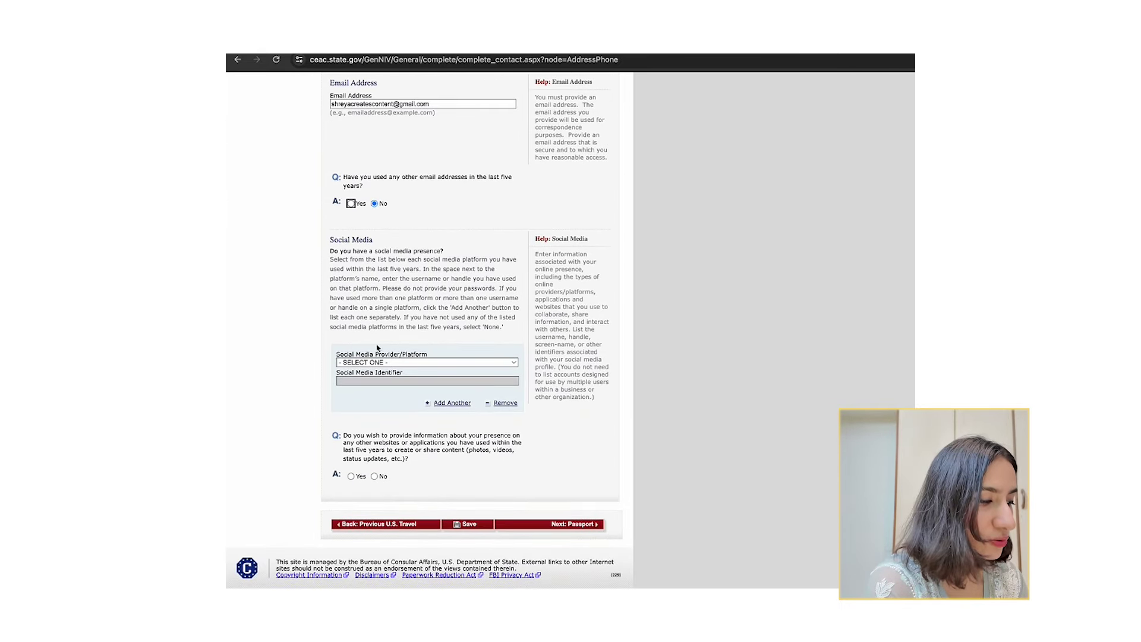
Add FACEBOOK as the first social media platform and enter the account's identifier.
{"action": "left_click", "coordinate": [370, 364]}
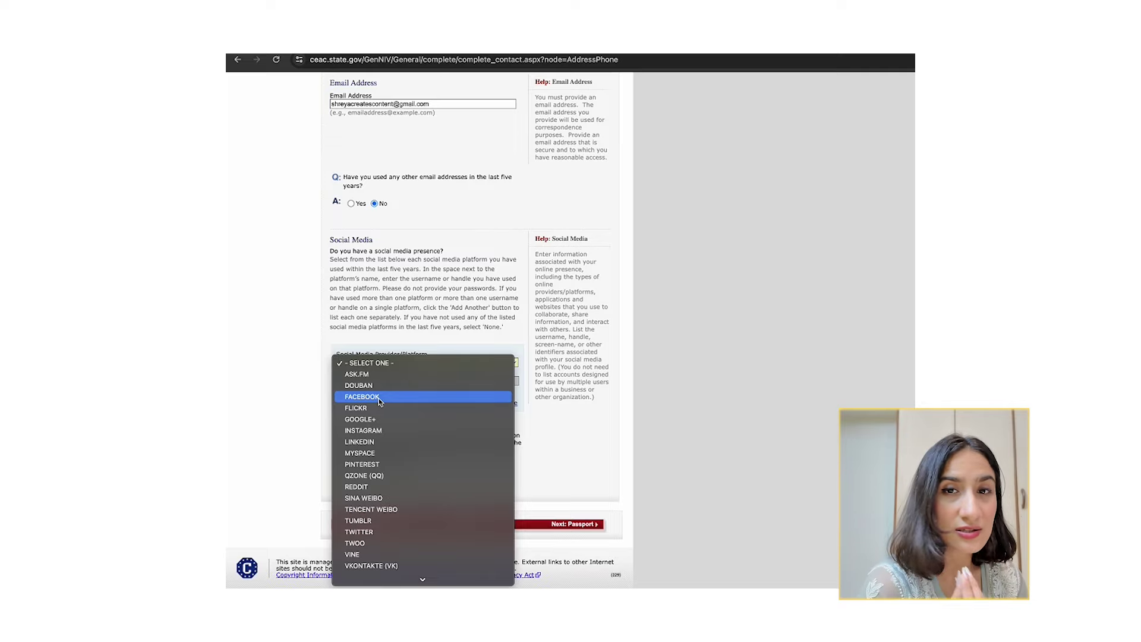
{"action": "key", "text": "Escape"}
{"action": "key", "text": "f"}
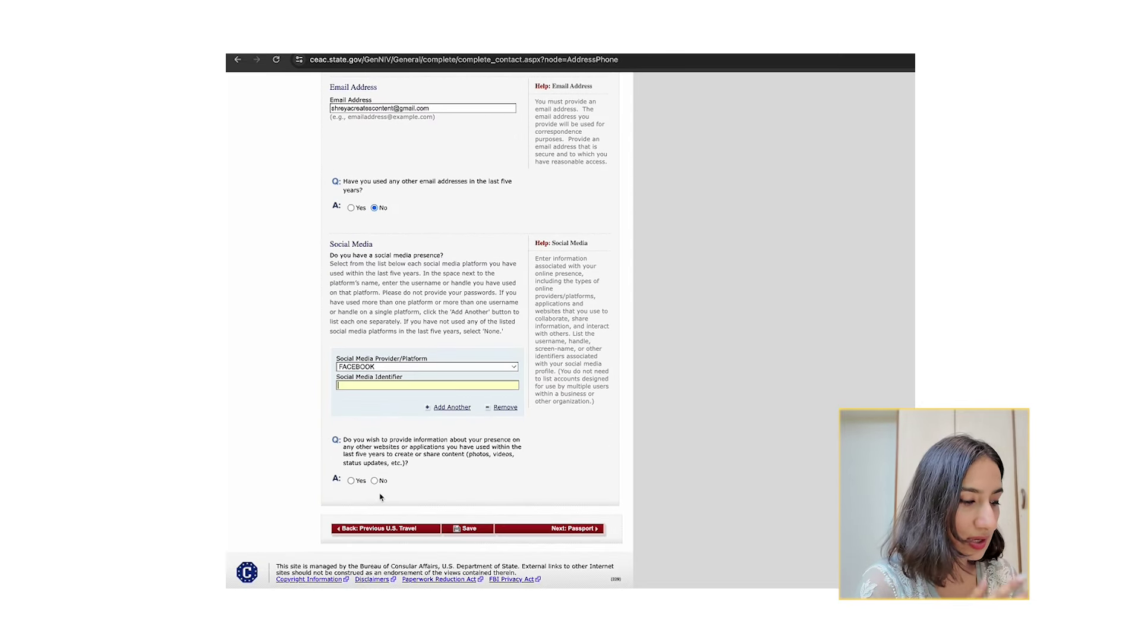
{"action": "left_click", "coordinate": [355, 384]}
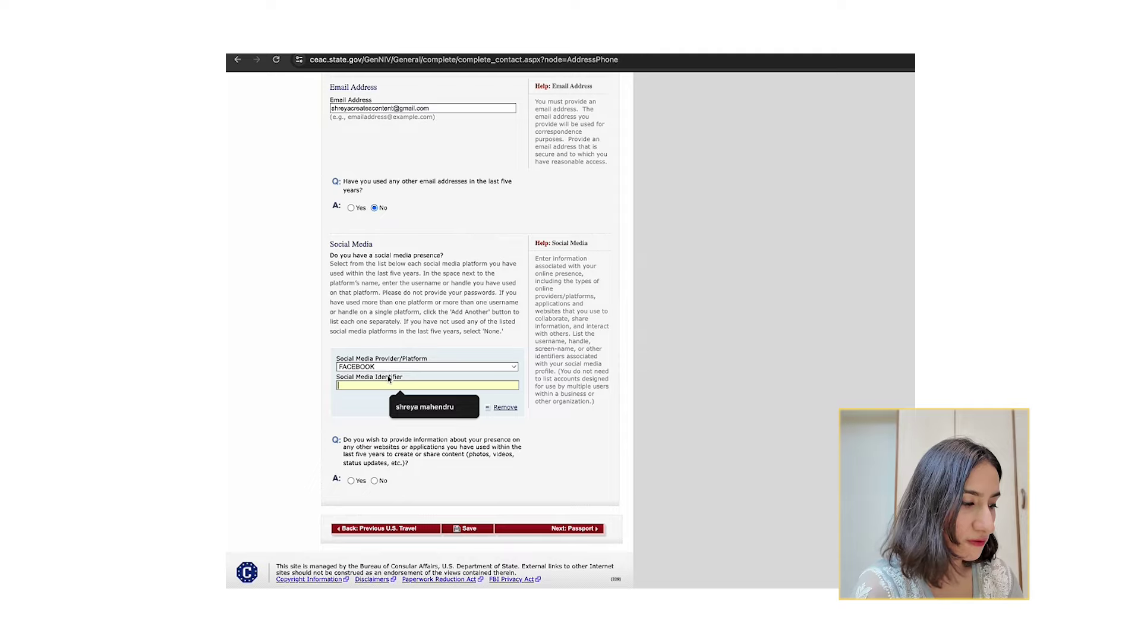
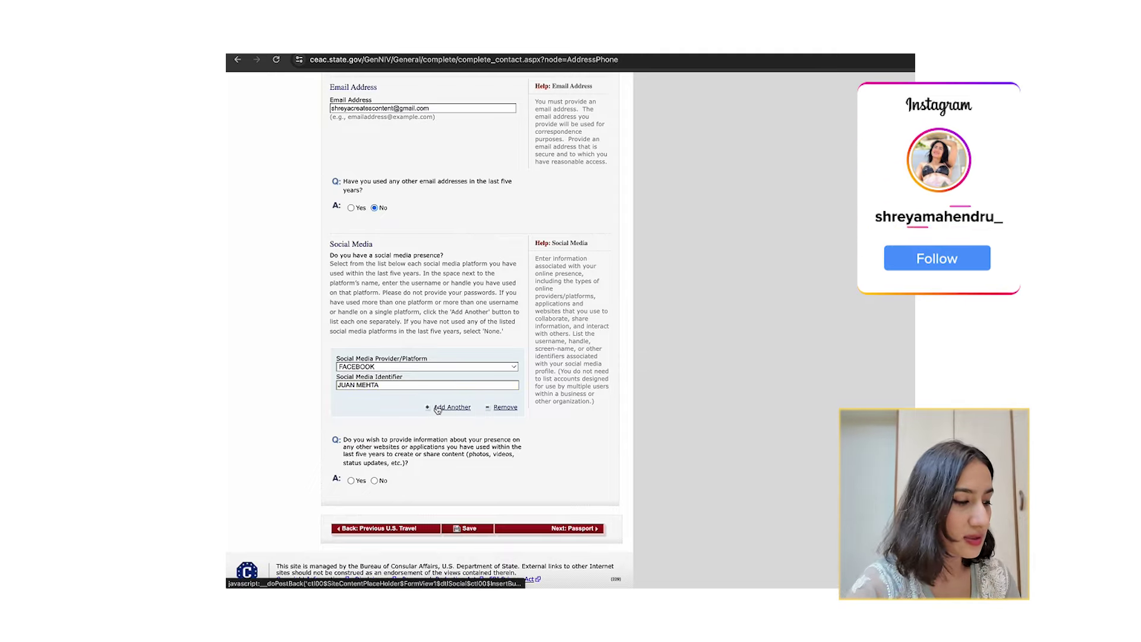
Add a second social media entry for LINKEDIN with the account's identifier.
{"action": "left_click", "coordinate": [437, 410]}
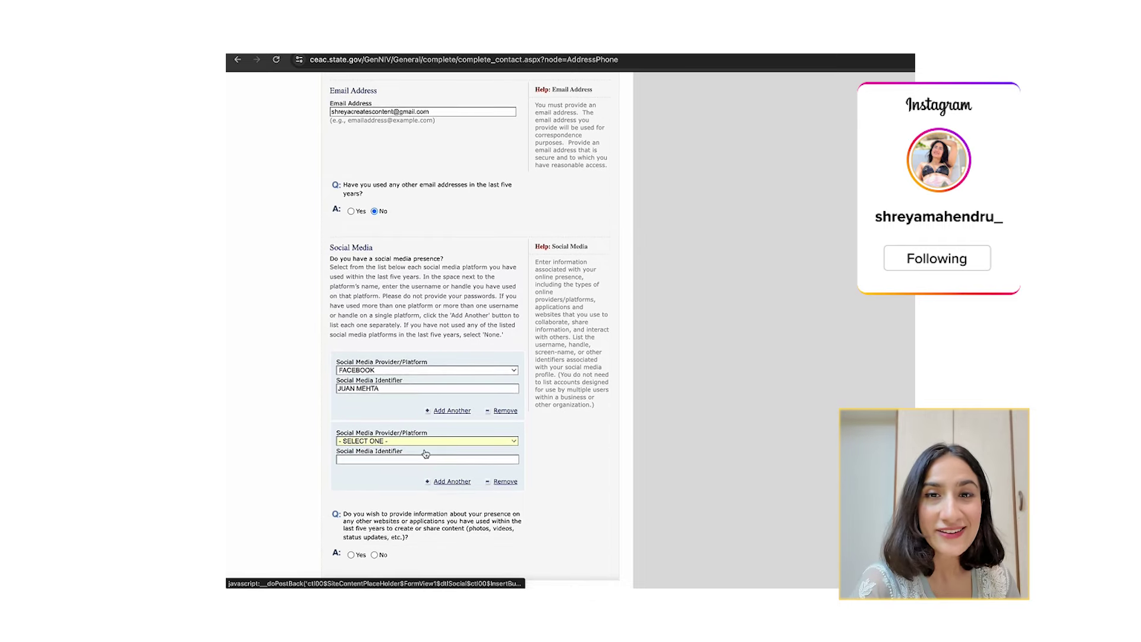
{"action": "scroll", "coordinate": [426, 453], "scroll_direction": "down", "scroll_amount": 2}
{"action": "left_click", "coordinate": [426, 393]}
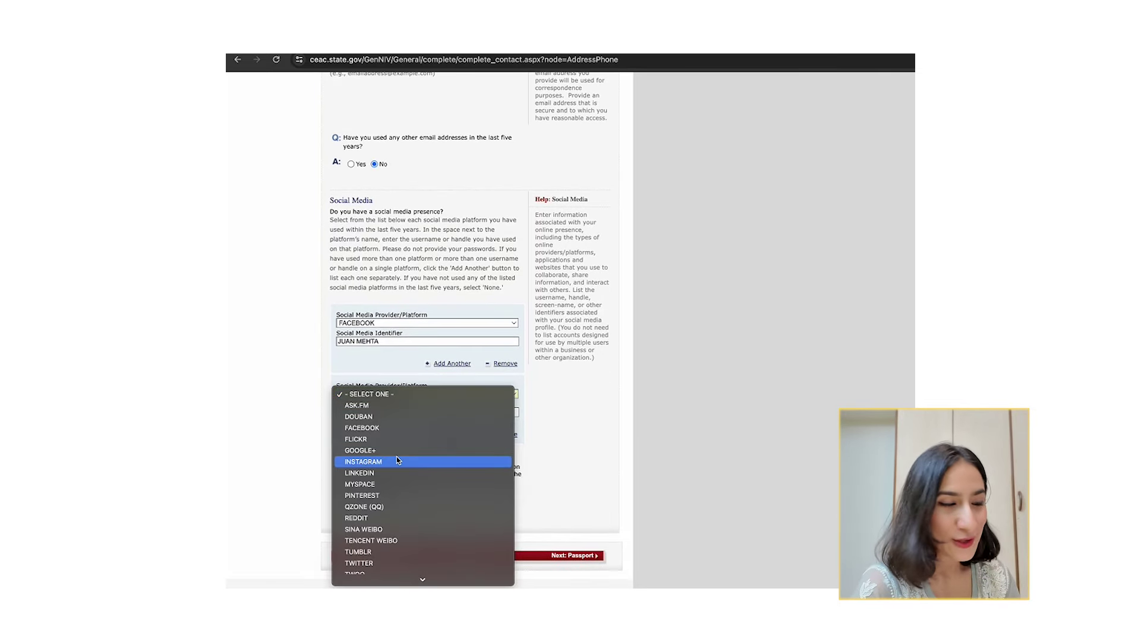
{"action": "left_click", "coordinate": [397, 472]}
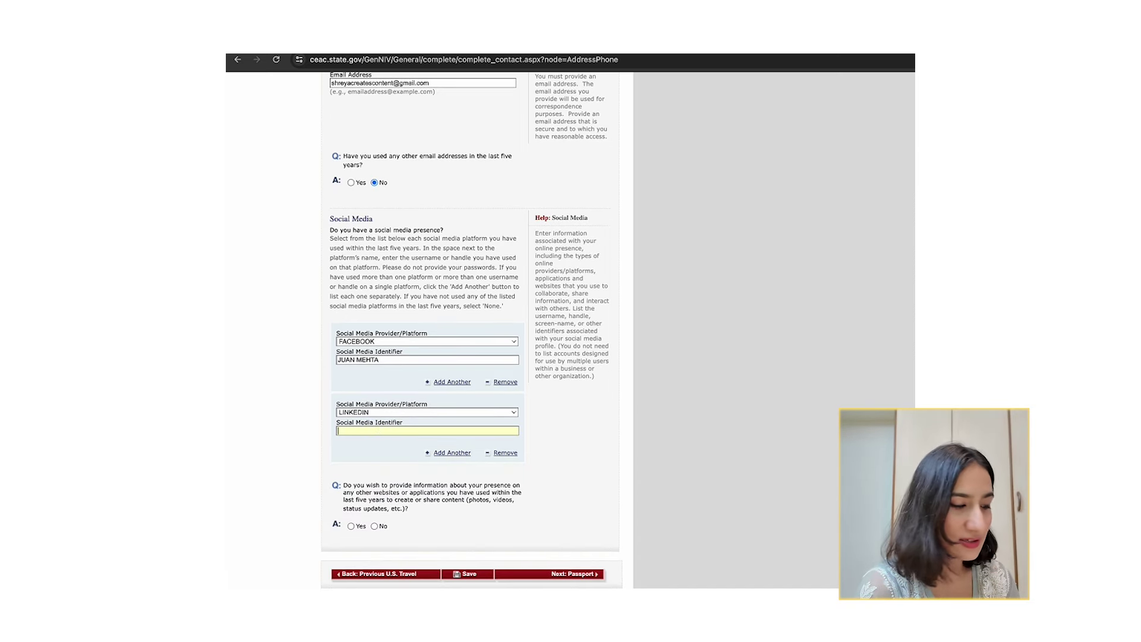
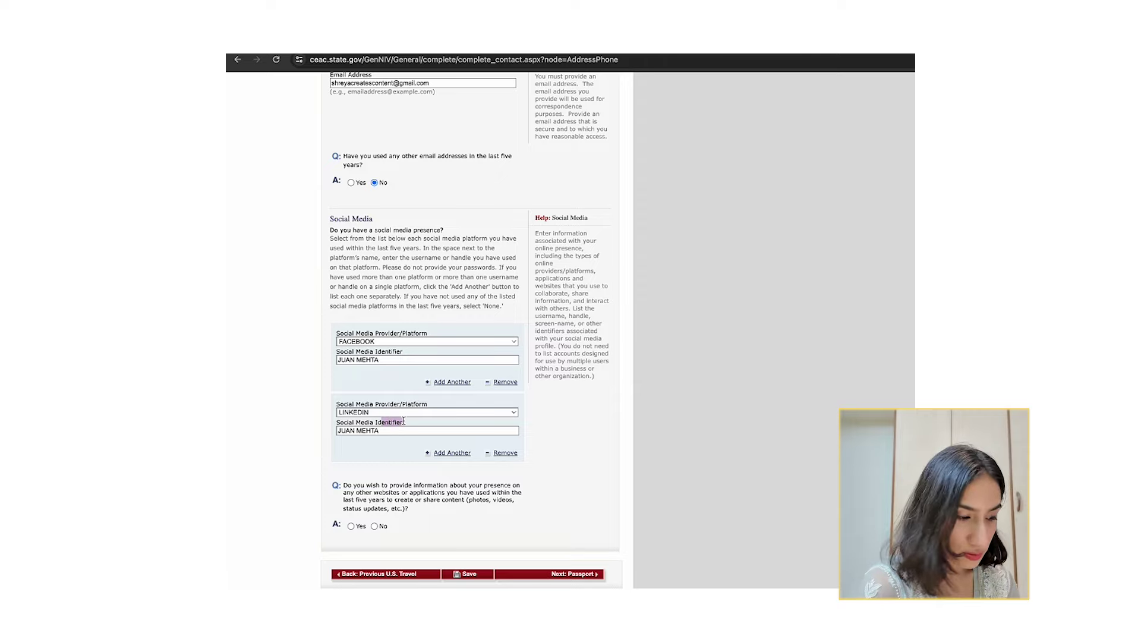
{"action": "left_click", "coordinate": [389, 467]}
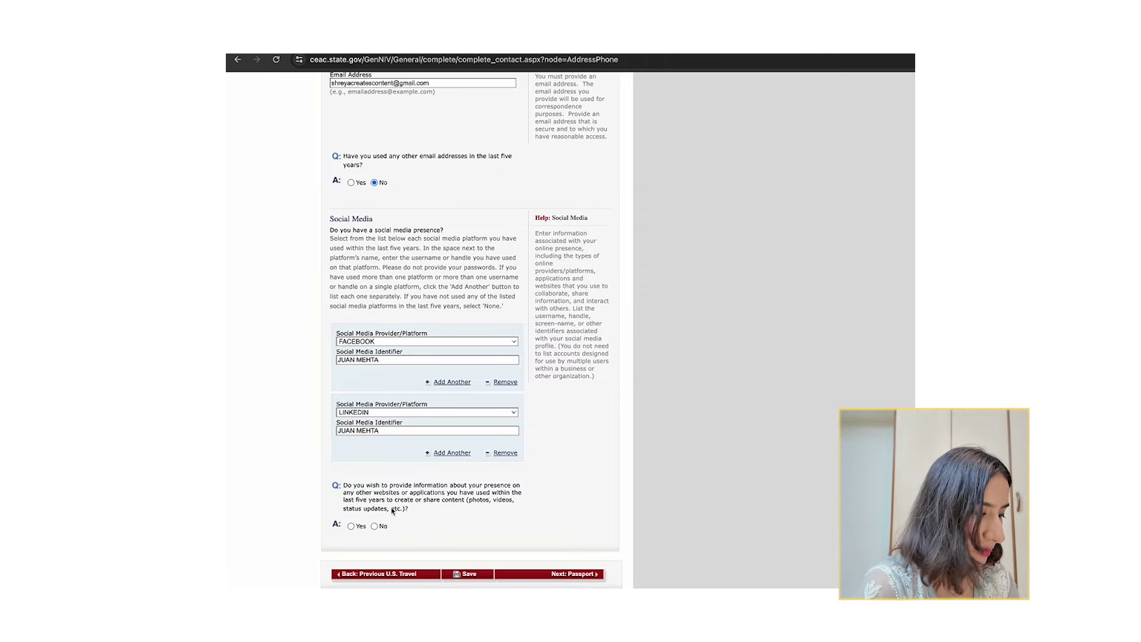
Answer Yes to having other online presence, leaving the additional platform fields blank.
{"action": "left_click", "coordinate": [375, 527]}
{"action": "scroll", "coordinate": [380, 505], "scroll_direction": "up", "scroll_amount": 1}
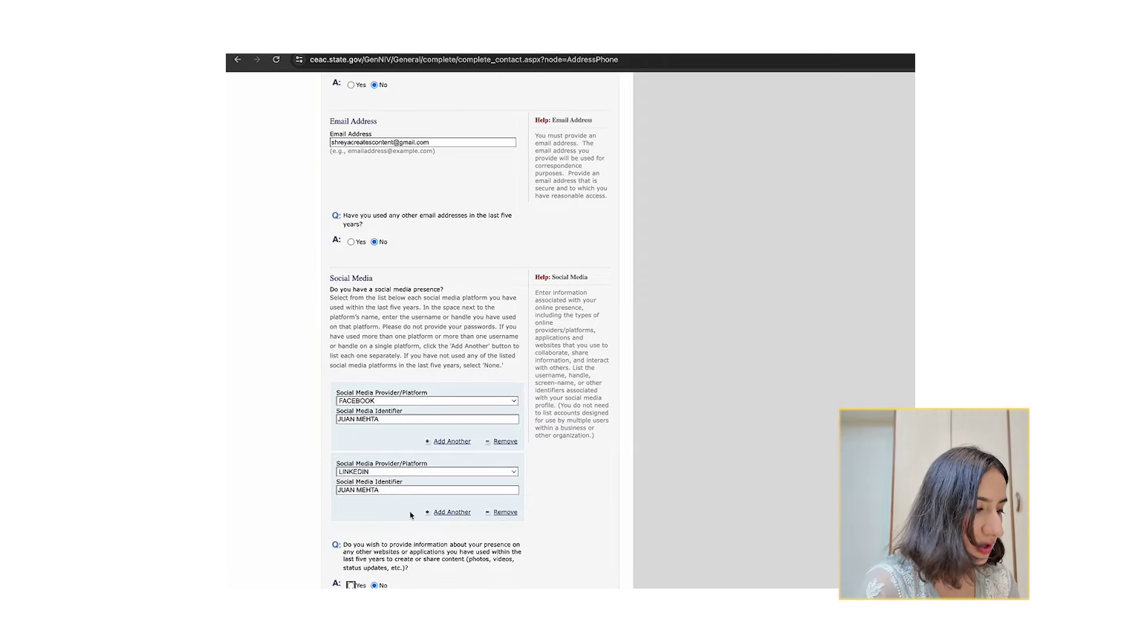
{"action": "scroll", "coordinate": [389, 435], "scroll_direction": "down", "scroll_amount": 3}
{"action": "left_click_drag", "start_coordinate": [390, 435], "coordinate": [419, 449]}
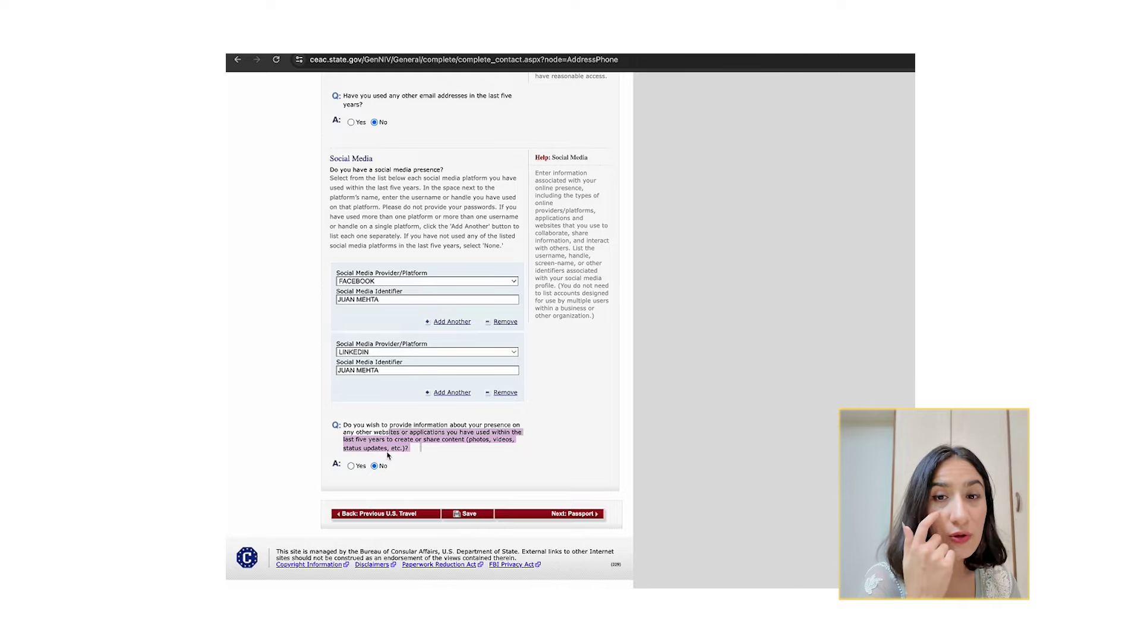
{"action": "left_click", "coordinate": [350, 466]}
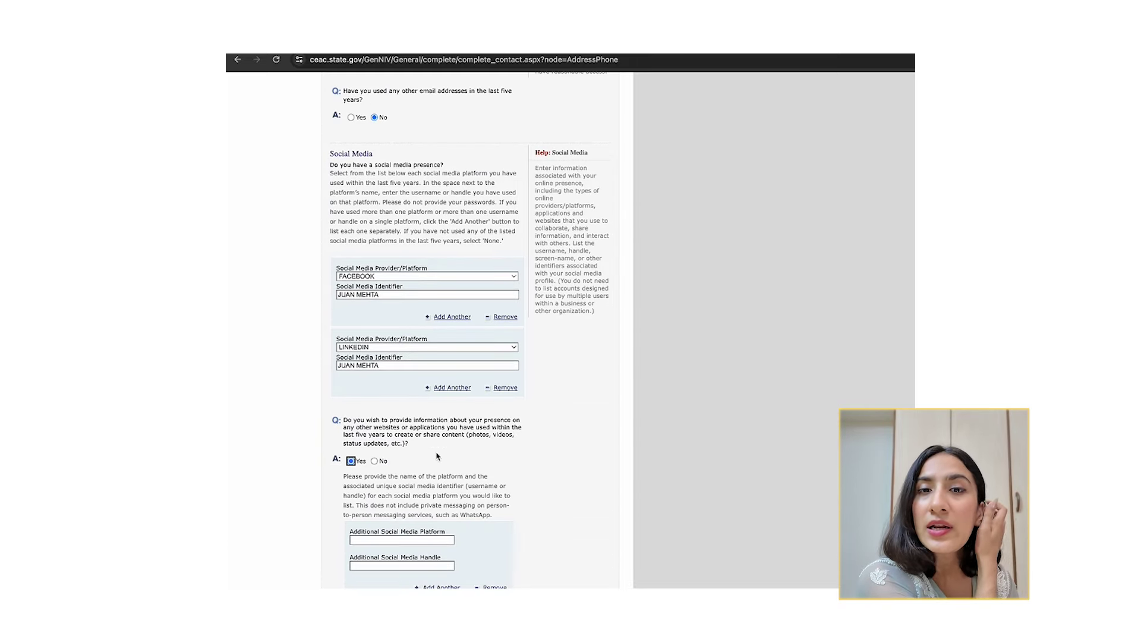
{"action": "scroll", "coordinate": [398, 529], "scroll_direction": "down", "scroll_amount": 3}
{"action": "left_click", "coordinate": [394, 433]}
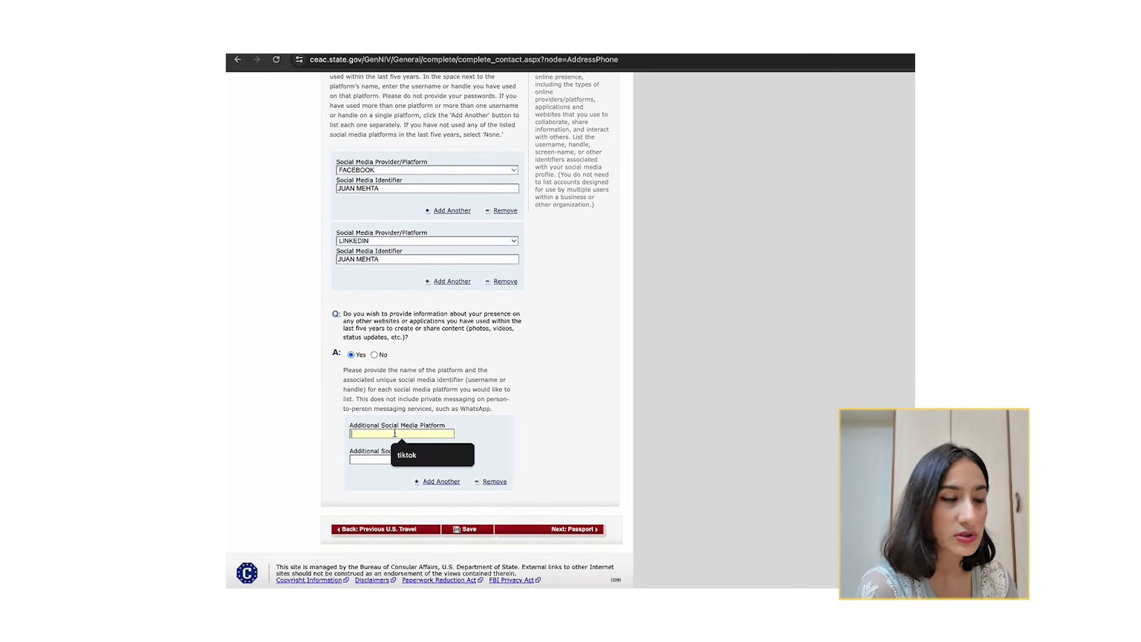
{"action": "left_click", "coordinate": [442, 455]}
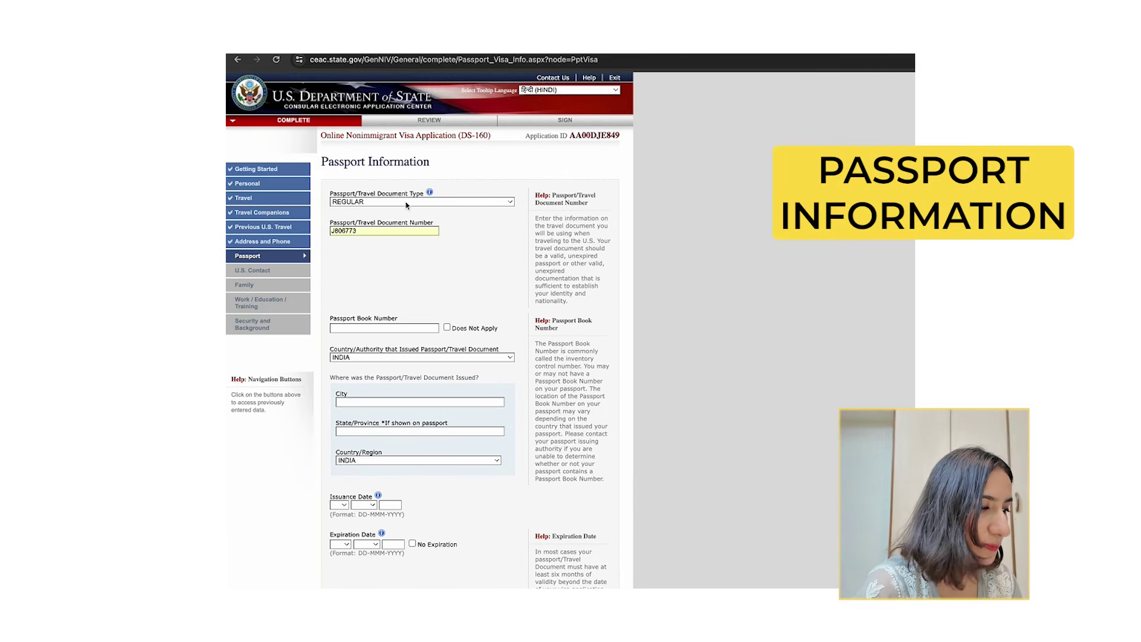
Keep REGULAR passport type, mark book number not applicable, and set issuing city CHANDIGARH.
{"action": "left_click", "coordinate": [406, 205]}
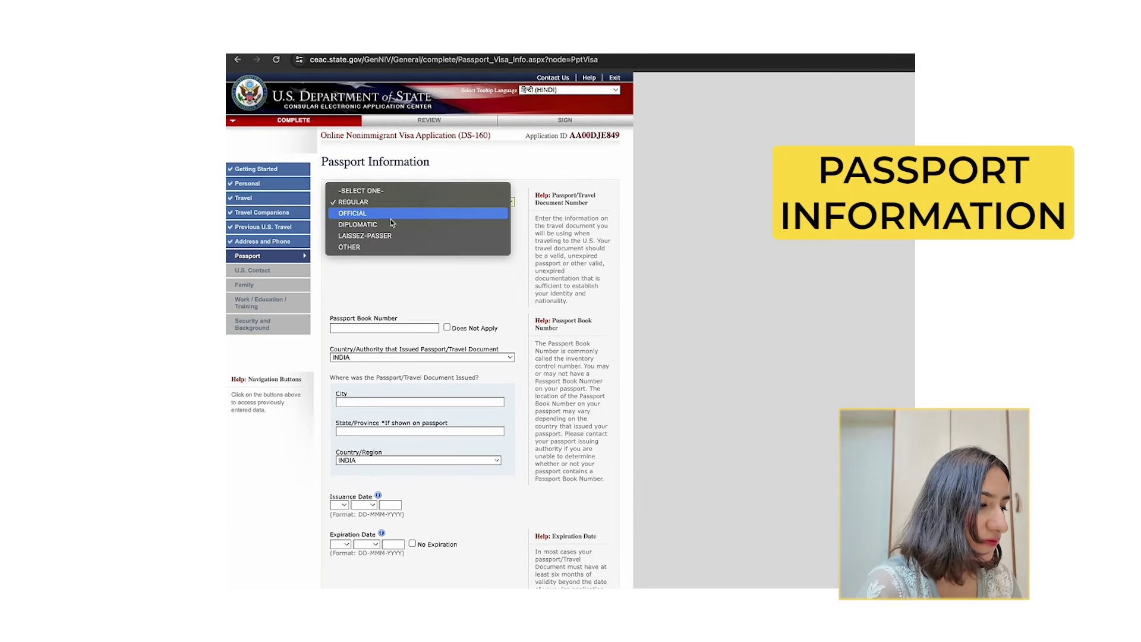
{"action": "left_click", "coordinate": [379, 208]}
{"action": "left_click", "coordinate": [362, 230]}
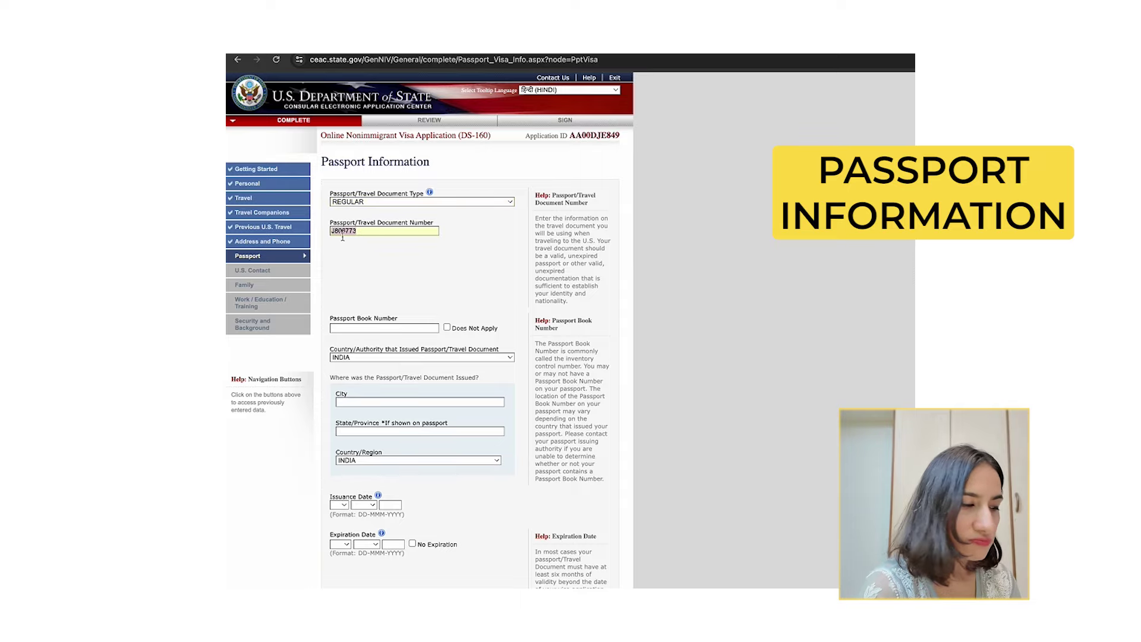
{"action": "scroll", "coordinate": [363, 250], "scroll_direction": "down", "scroll_amount": 2}
{"action": "left_click", "coordinate": [446, 256]}
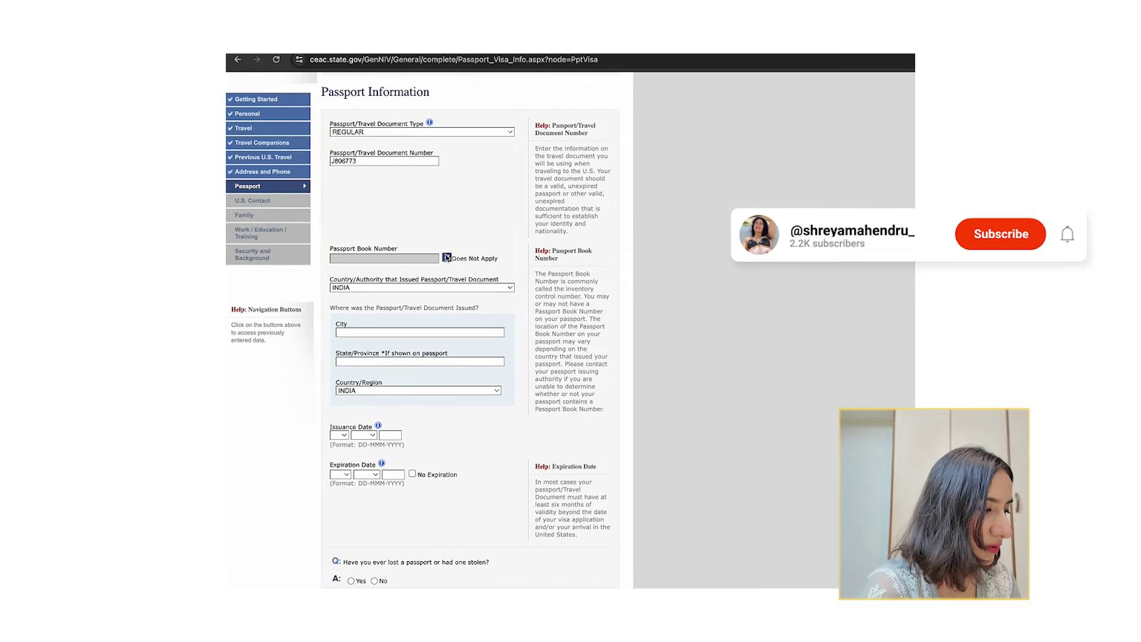
{"action": "scroll", "coordinate": [416, 249], "scroll_direction": "down", "scroll_amount": 3}
{"action": "left_click", "coordinate": [384, 244]}
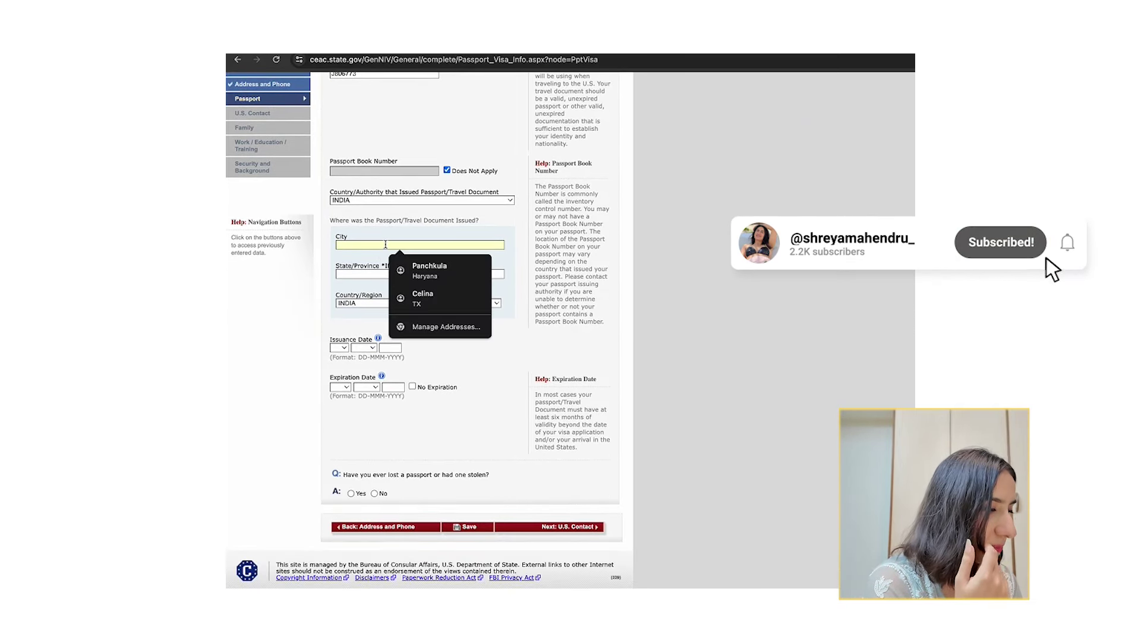
{"action": "type", "text": "Chan"}
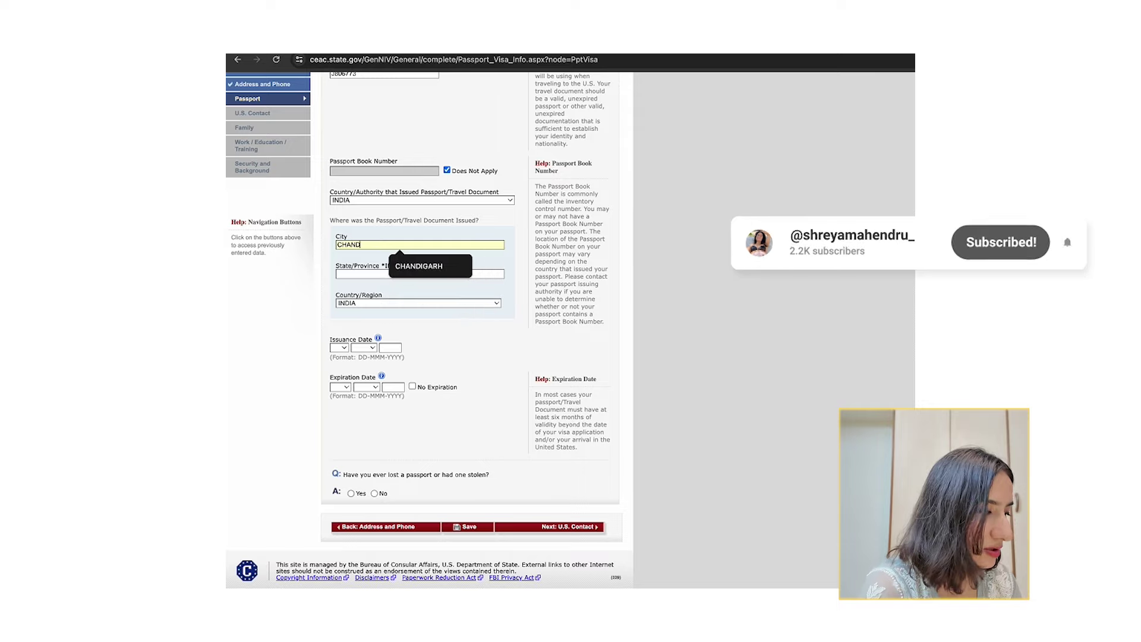
{"action": "left_click", "coordinate": [401, 263]}
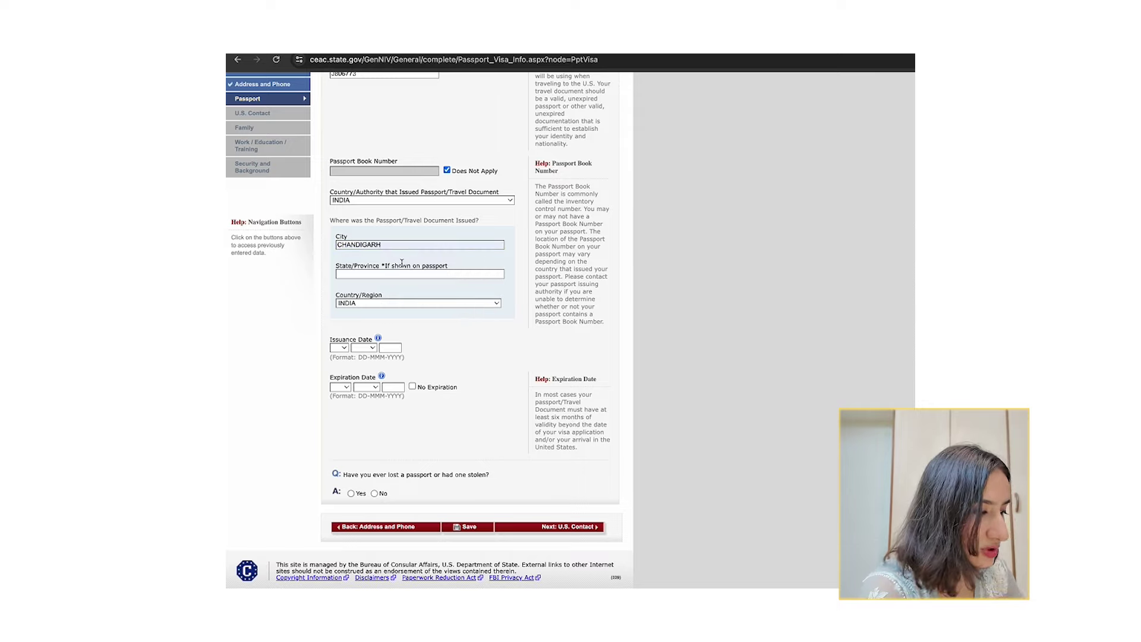
{"action": "left_click", "coordinate": [435, 272]}
{"action": "type", "text": "CHA"}
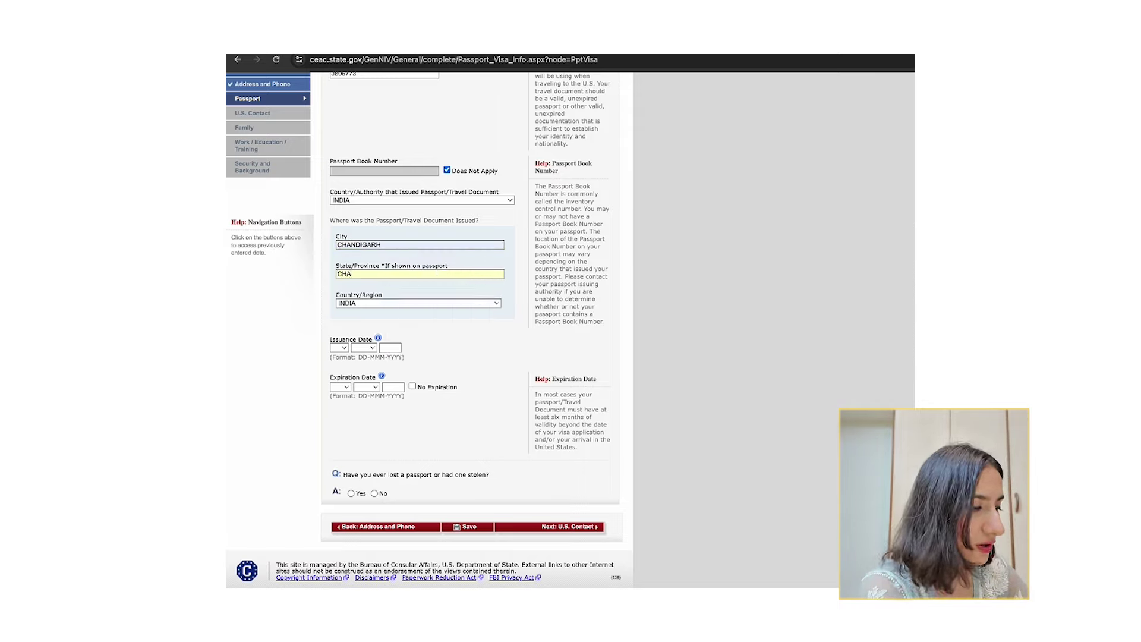
{"action": "type", "text": "NDIGARH"}
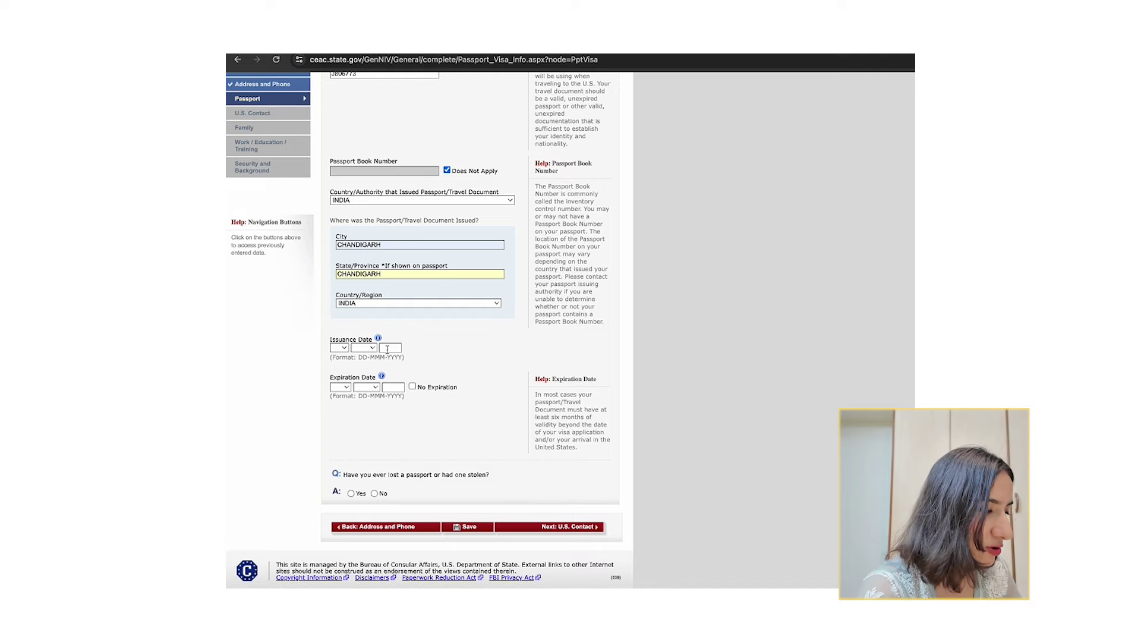
Set the passport issue date to 06 MAY 2021 and expiration to 04 MAR 2031.
{"action": "scroll", "coordinate": [387, 350], "scroll_direction": "down", "scroll_amount": 1}
{"action": "left_click", "coordinate": [338, 333]}
{"action": "left_click", "coordinate": [341, 401]}
{"action": "left_click", "coordinate": [363, 332]}
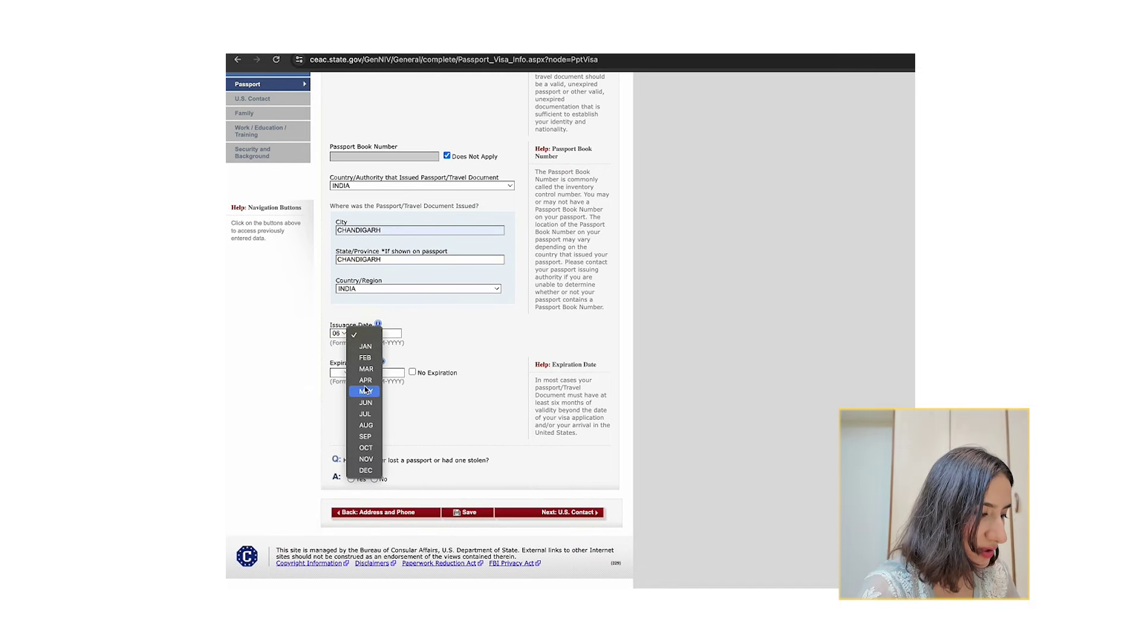
{"action": "left_click", "coordinate": [365, 390]}
{"action": "left_click", "coordinate": [387, 333]}
{"action": "type", "text": "2021"}
{"action": "left_click", "coordinate": [387, 373]}
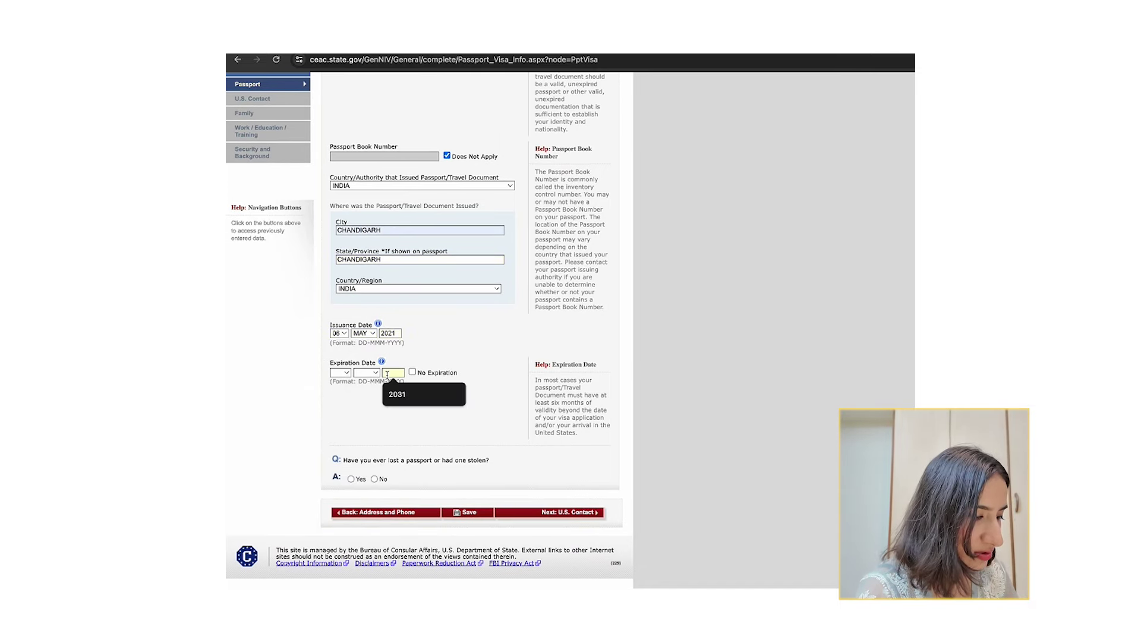
{"action": "left_click", "coordinate": [397, 394]}
{"action": "left_click", "coordinate": [340, 373]}
{"action": "left_click", "coordinate": [340, 416]}
{"action": "left_click", "coordinate": [367, 372]}
{"action": "left_click", "coordinate": [365, 410]}
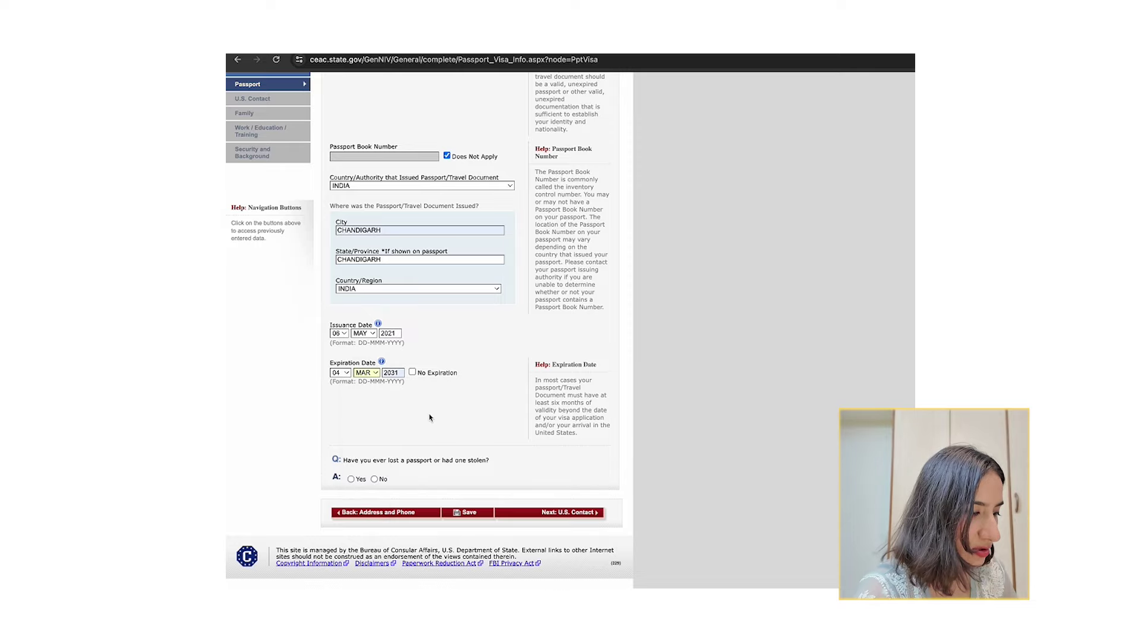
Answer No to having lost a passport and save the passport page.
{"action": "left_click_drag", "start_coordinate": [364, 460], "coordinate": [343, 460]}
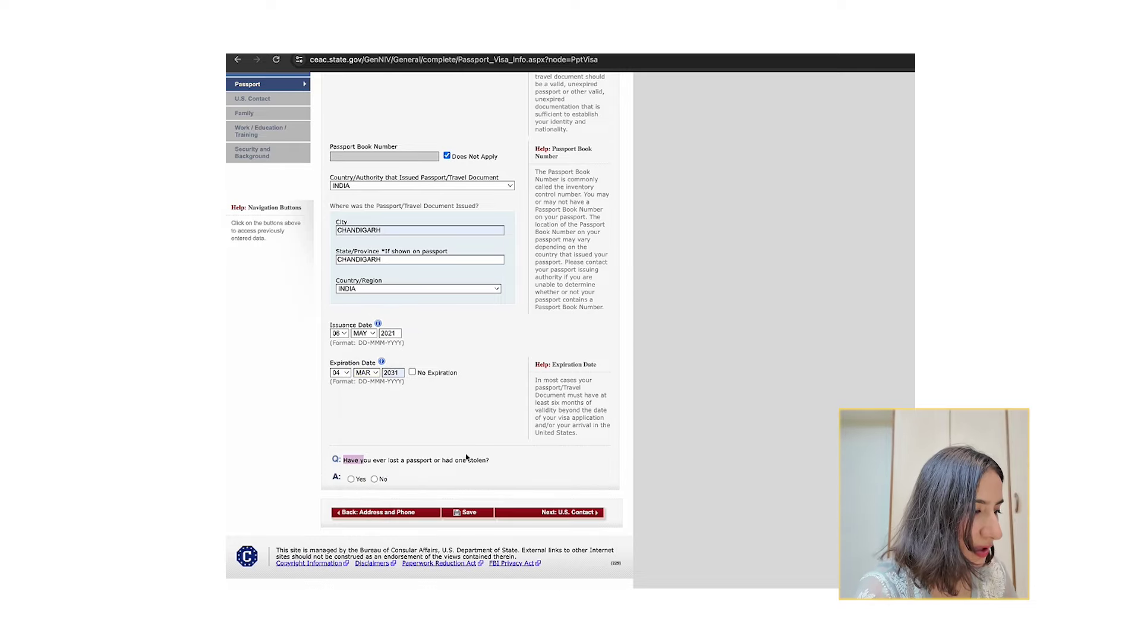
{"action": "left_click", "coordinate": [374, 478]}
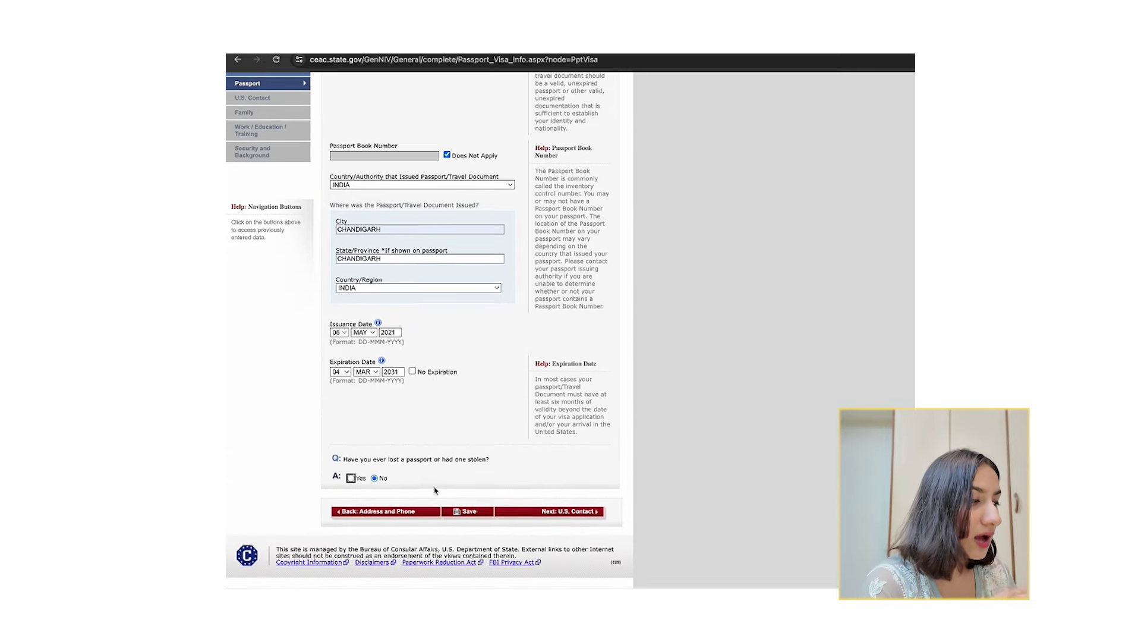
{"action": "left_click", "coordinate": [467, 514]}
Mark the contact's organization as Do Not Know and relationship as BUSINESS ASSOCIATE.
{"action": "left_click", "coordinate": [391, 262]}
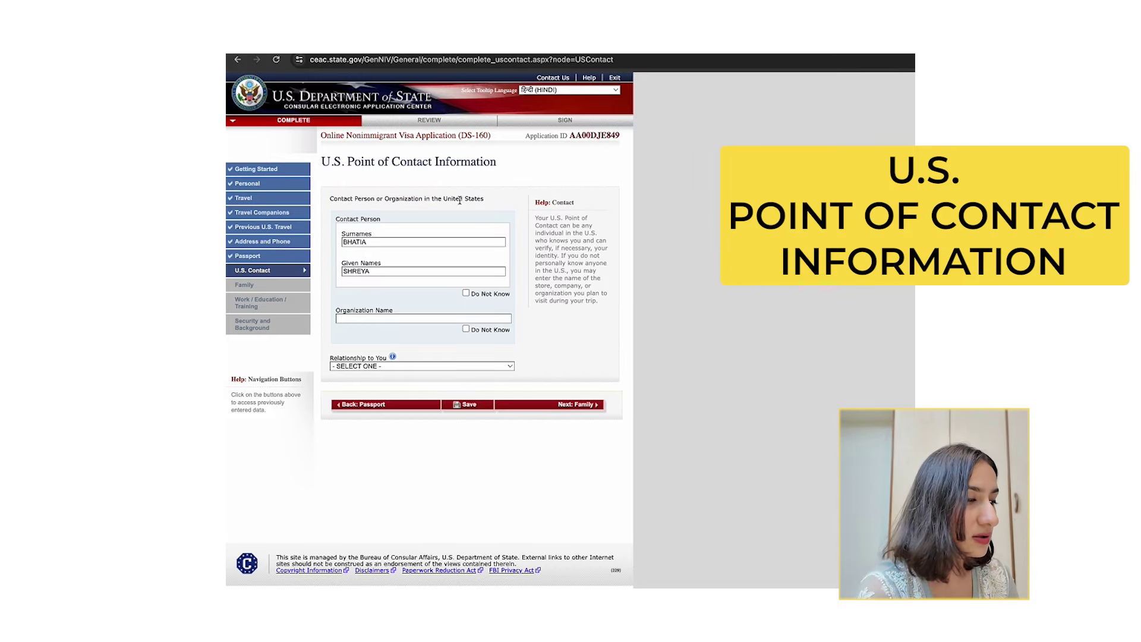
{"action": "left_click", "coordinate": [465, 329]}
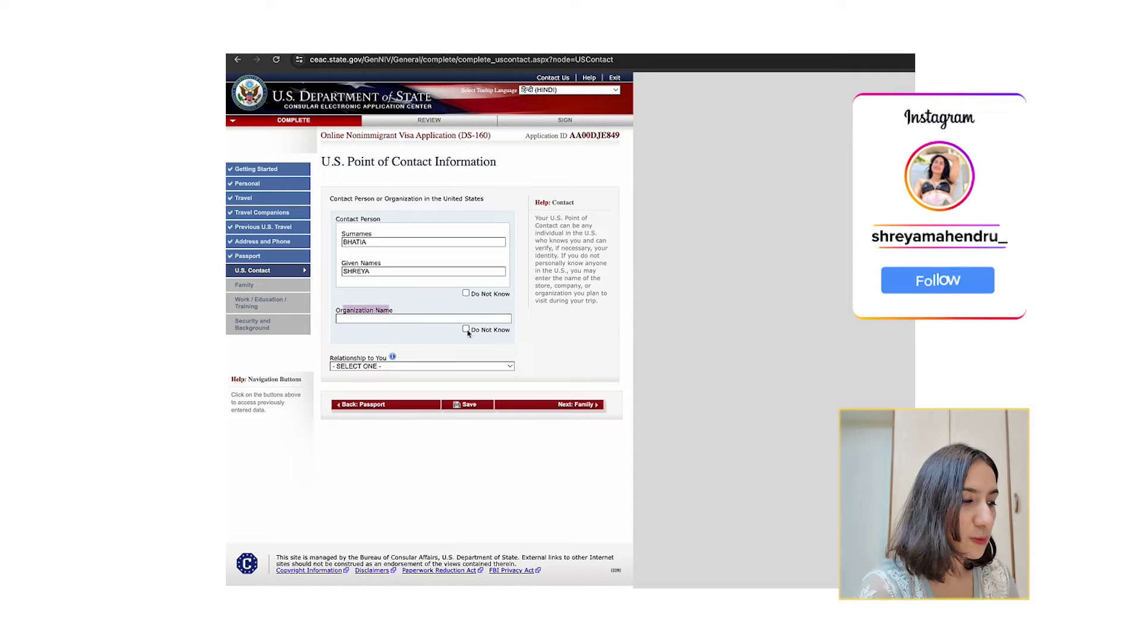
{"action": "left_click", "coordinate": [384, 366]}
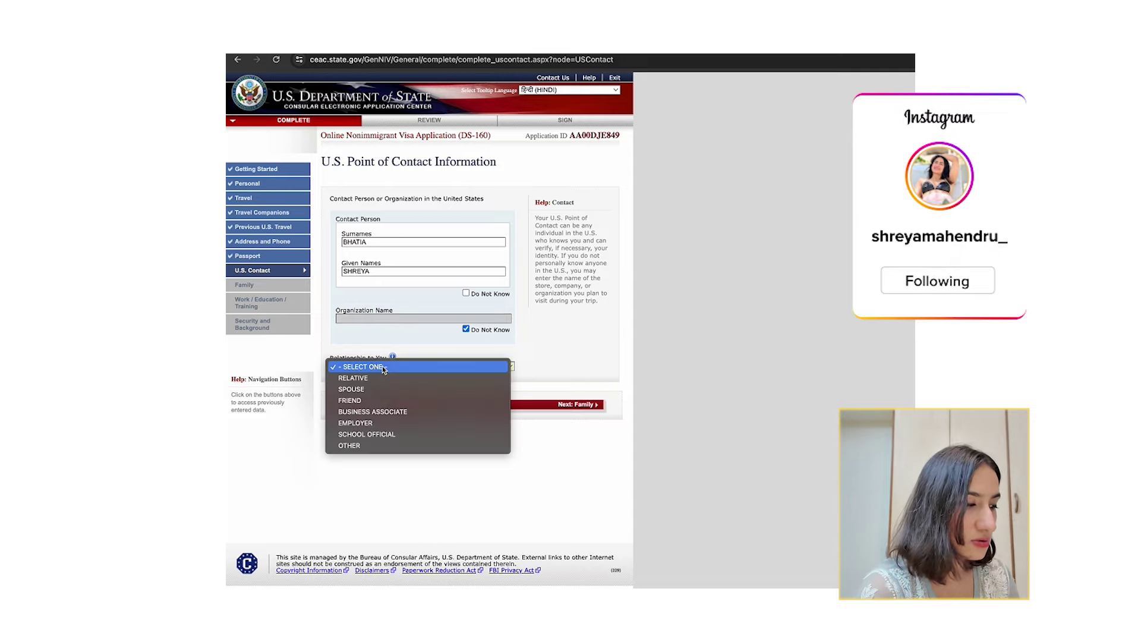
{"action": "left_click", "coordinate": [382, 413]}
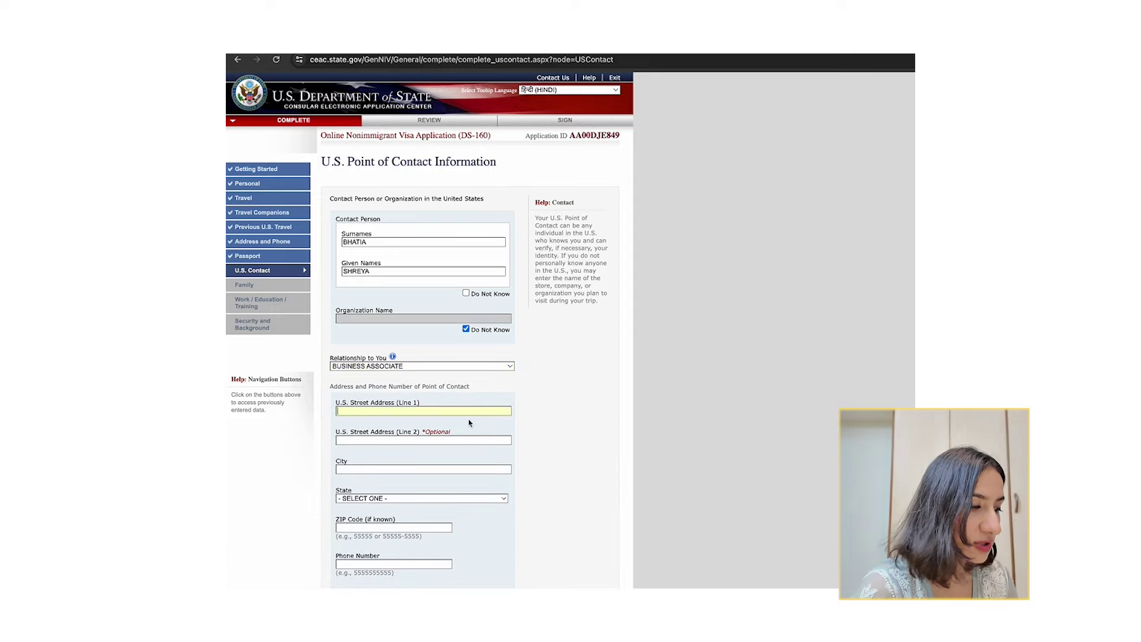
Enter Dallas as the contact's city and choose TEXAS as the state.
{"action": "scroll", "coordinate": [461, 436], "scroll_direction": "down", "scroll_amount": 2}
{"action": "scroll", "coordinate": [461, 436], "scroll_direction": "down", "scroll_amount": 1}
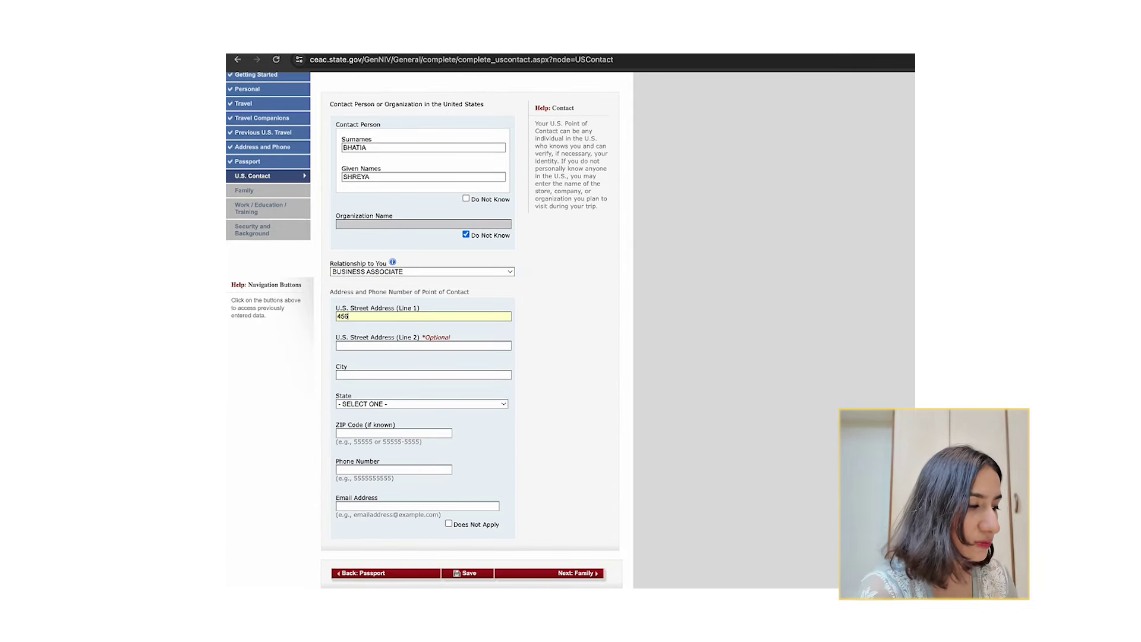
{"action": "left_click", "coordinate": [403, 374]}
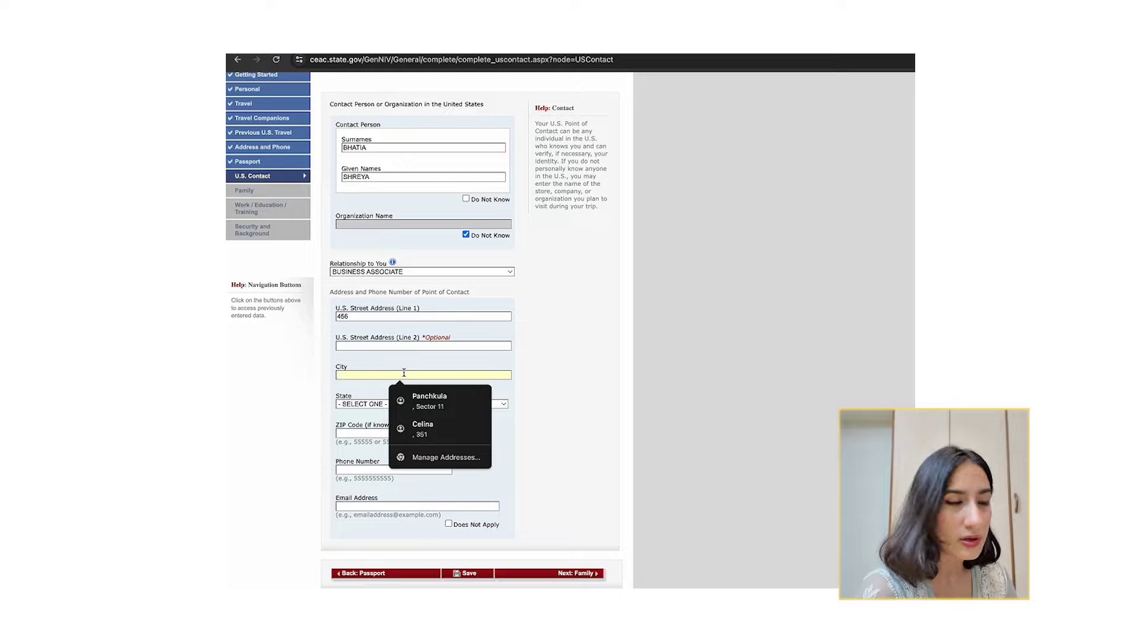
{"action": "type", "text": "DALLAS"}
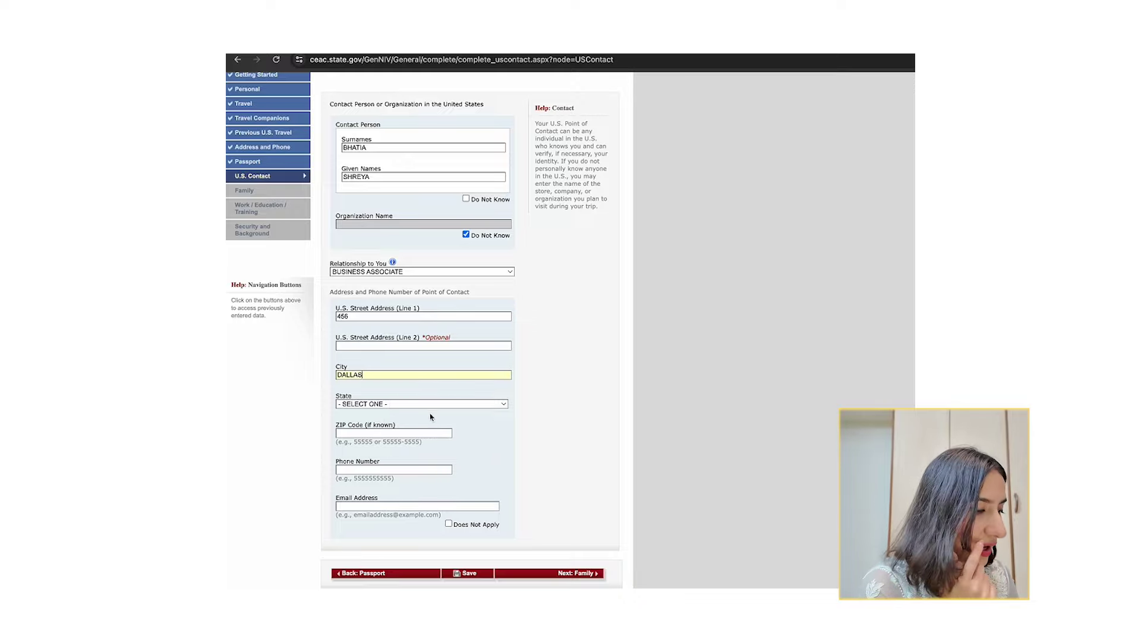
{"action": "left_click", "coordinate": [425, 403]}
{"action": "scroll", "coordinate": [428, 475], "scroll_direction": "down", "scroll_amount": 3}
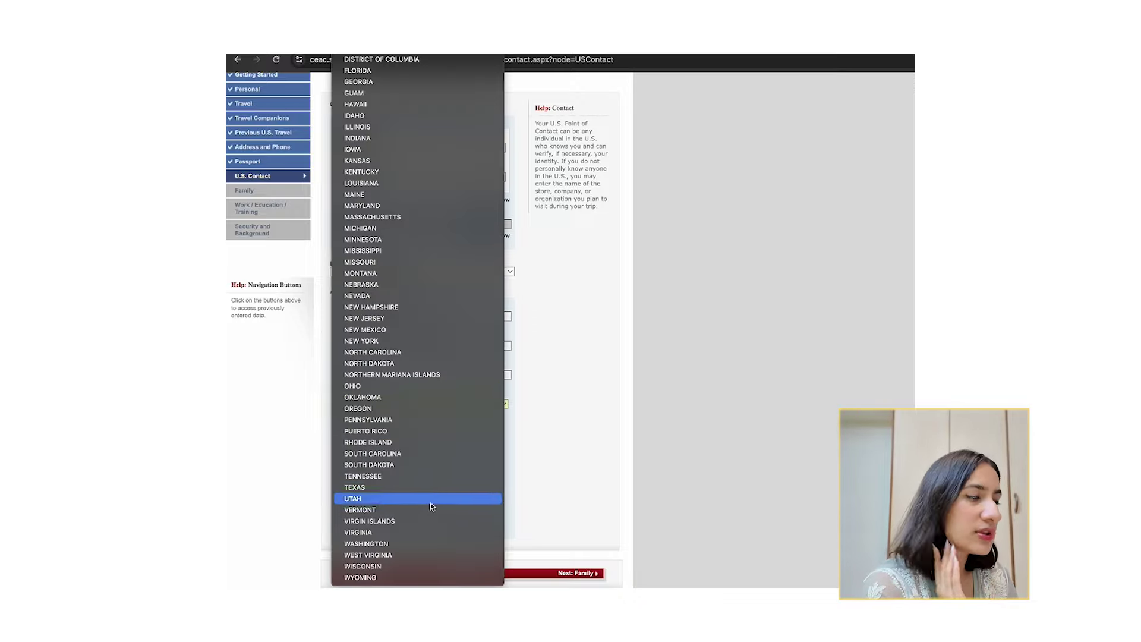
{"action": "left_click", "coordinate": [415, 487]}
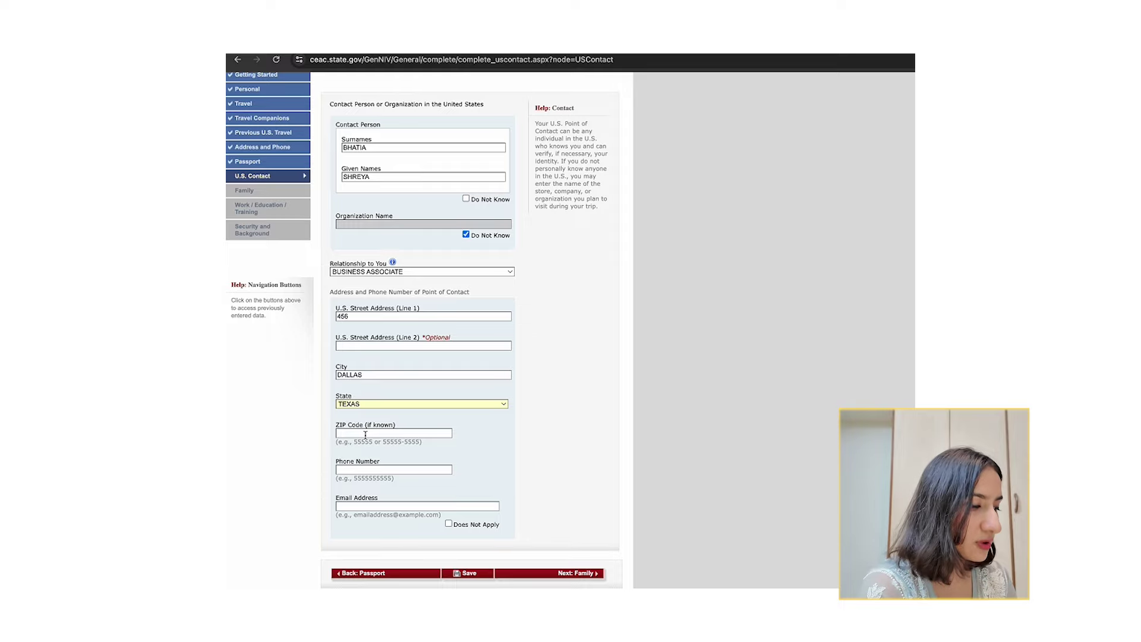
Enter the contact's phone number and toggle the email Does Not Apply box.
{"action": "left_click", "coordinate": [369, 469]}
{"action": "scroll", "coordinate": [454, 440], "scroll_direction": "down", "scroll_amount": 1}
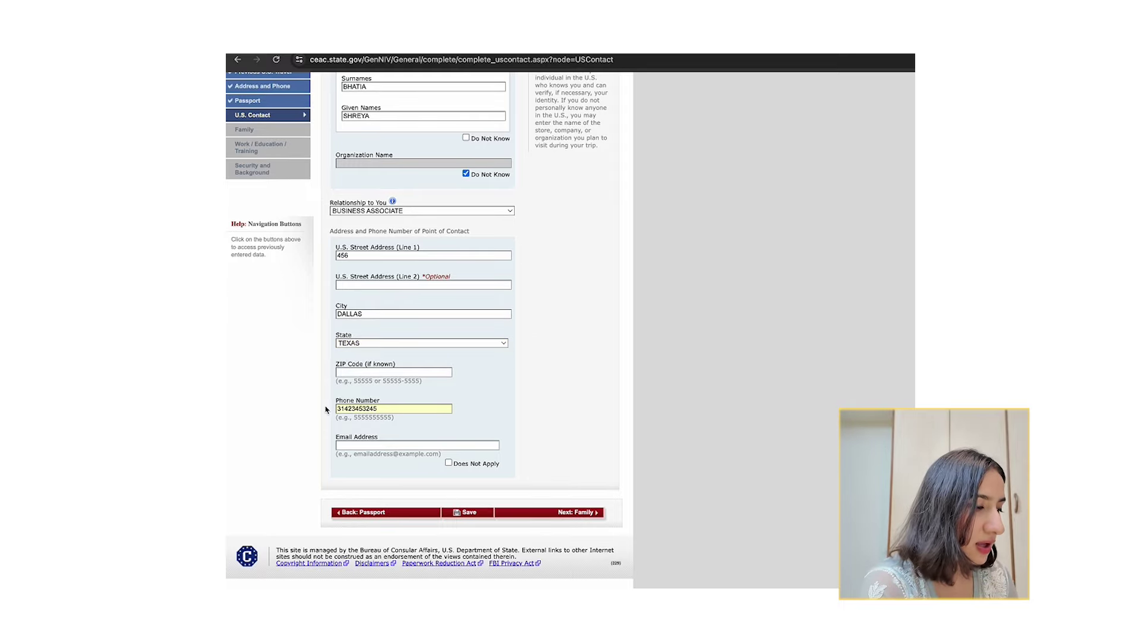
{"action": "left_click_drag", "start_coordinate": [339, 408], "coordinate": [394, 408]}
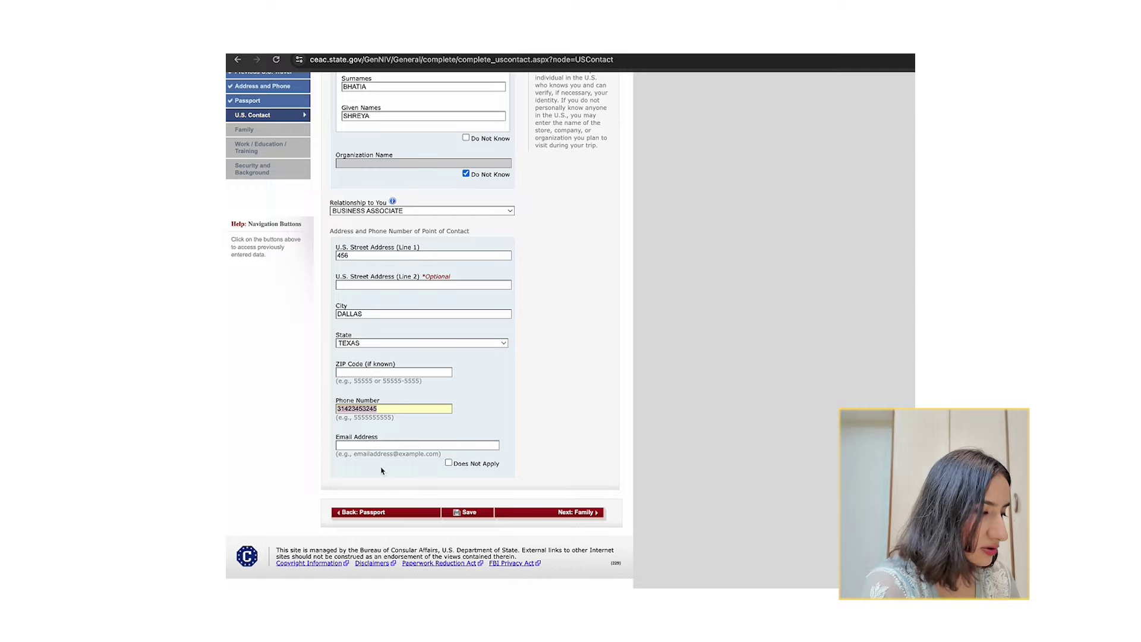
{"action": "left_click", "coordinate": [456, 465]}
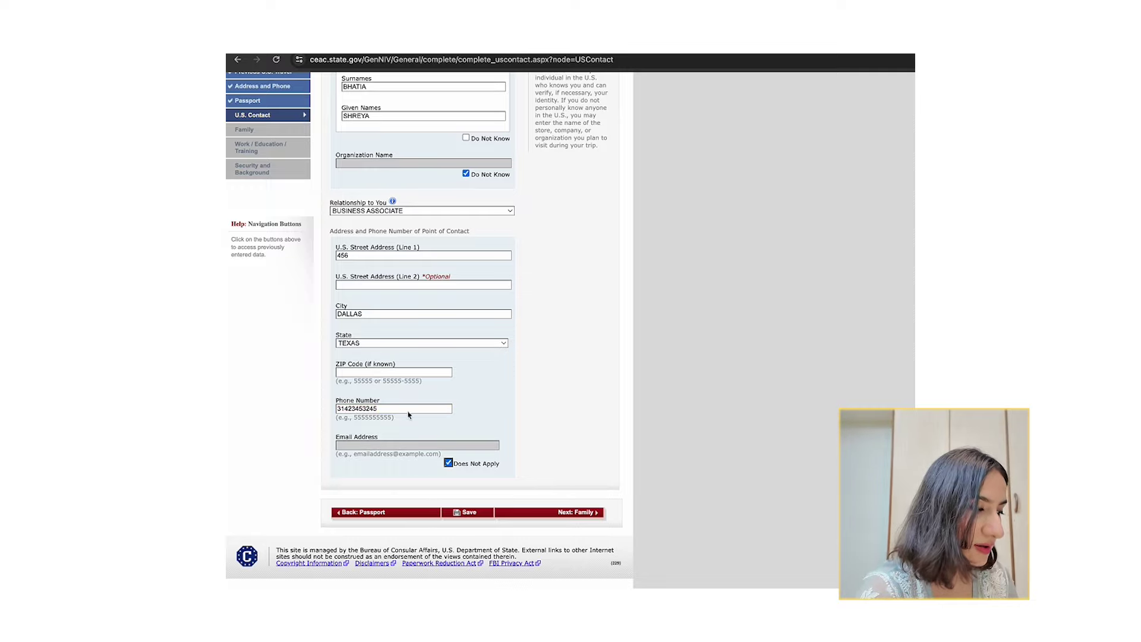
{"action": "left_click", "coordinate": [448, 463]}
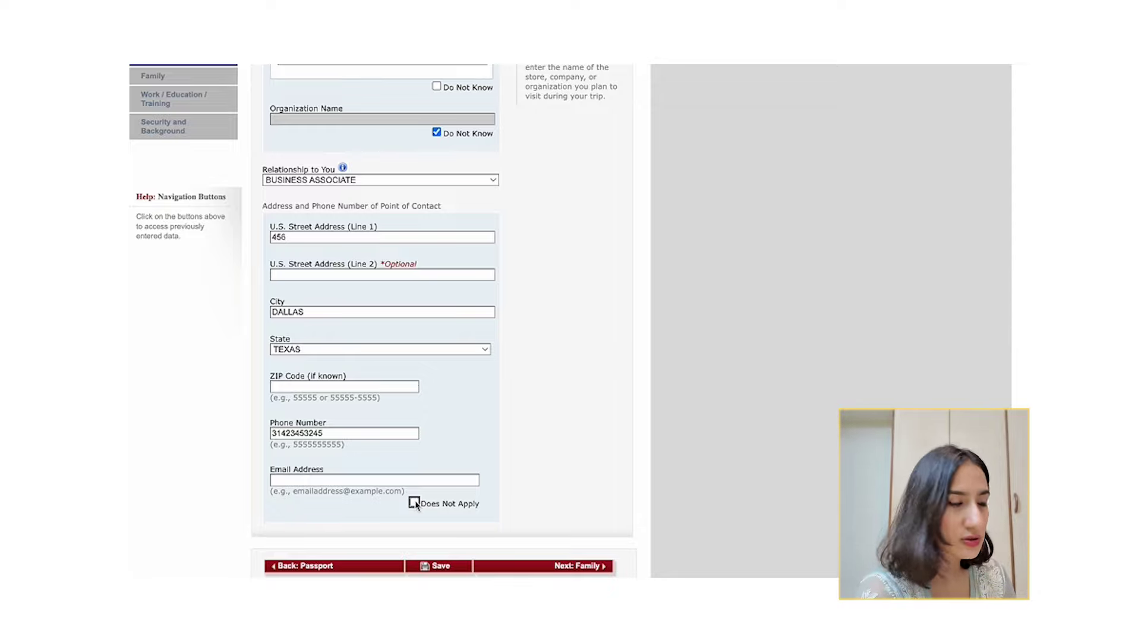
Mark the contact's email as Does Not Apply, then answer No for the father in the U.S.
{"action": "left_click", "coordinate": [415, 502]}
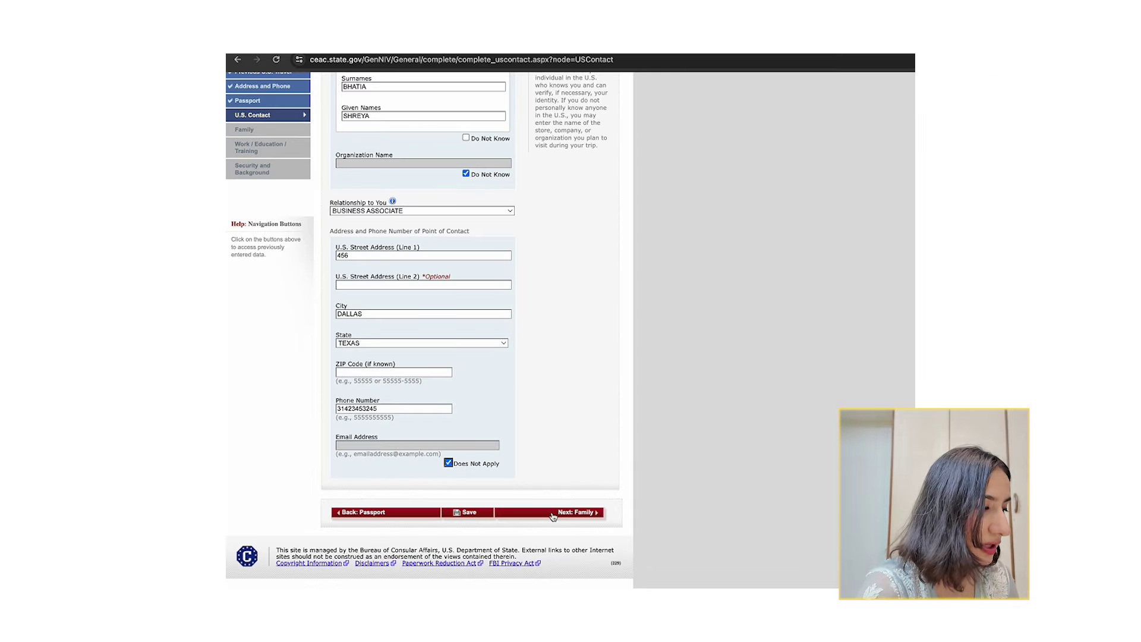
{"action": "left_click", "coordinate": [572, 566]}
{"action": "scroll", "coordinate": [366, 401], "scroll_direction": "down", "scroll_amount": 1}
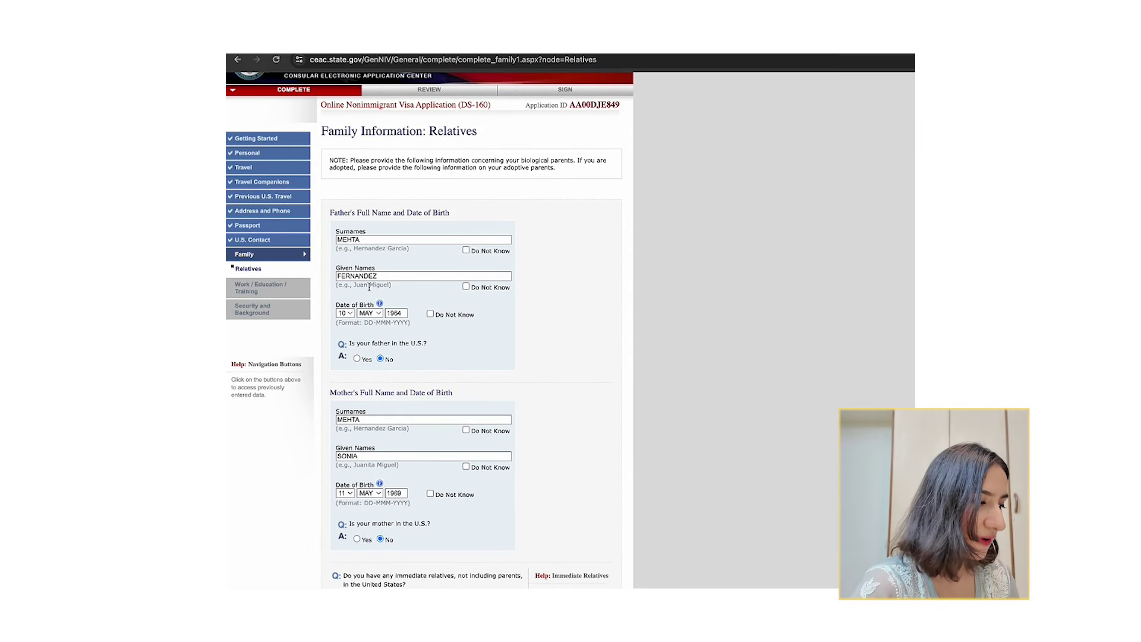
{"action": "scroll", "coordinate": [420, 327], "scroll_direction": "down", "scroll_amount": 1}
{"action": "left_click_drag", "start_coordinate": [332, 193], "coordinate": [478, 196]}
{"action": "scroll", "coordinate": [478, 196], "scroll_direction": "down", "scroll_amount": 3}
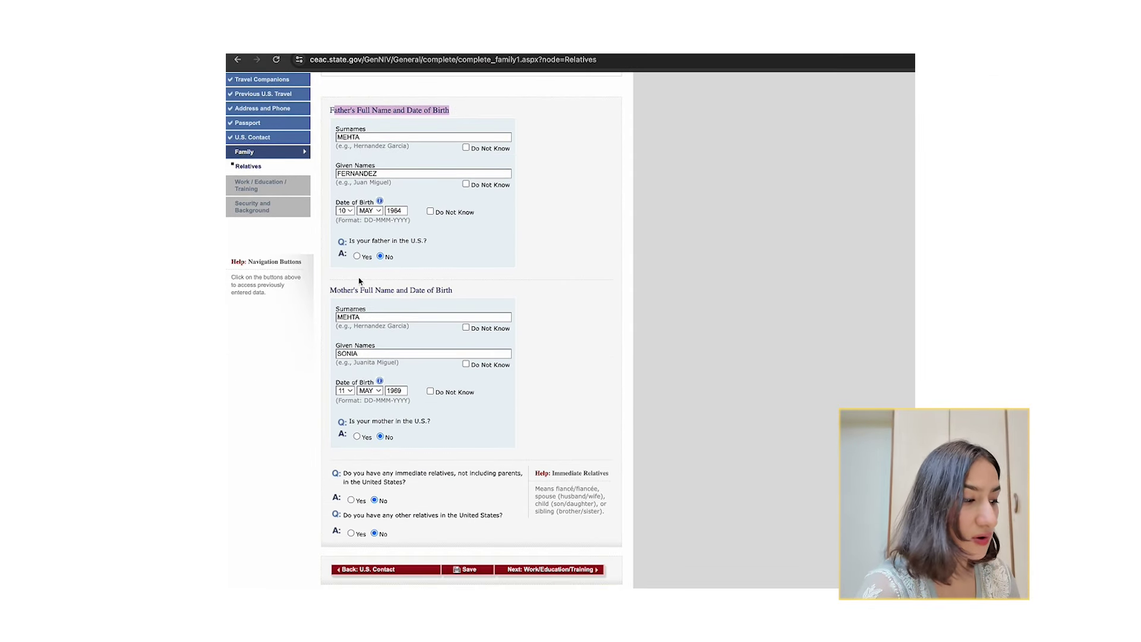
{"action": "left_click_drag", "start_coordinate": [330, 290], "coordinate": [476, 295]}
{"action": "left_click", "coordinate": [356, 256]}
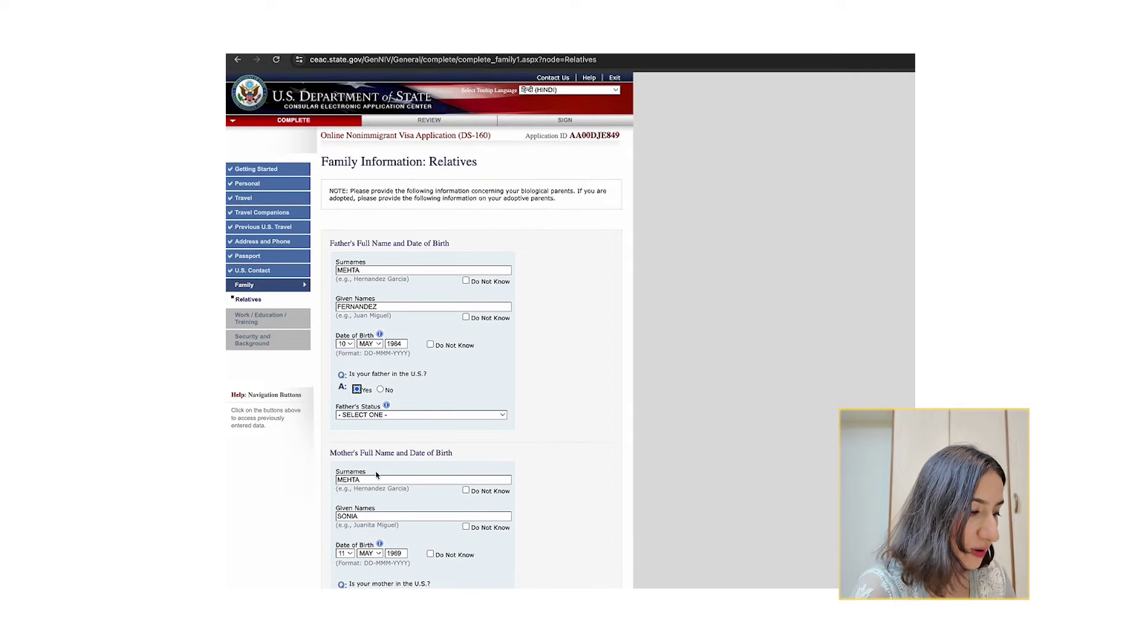
{"action": "left_click", "coordinate": [365, 417]}
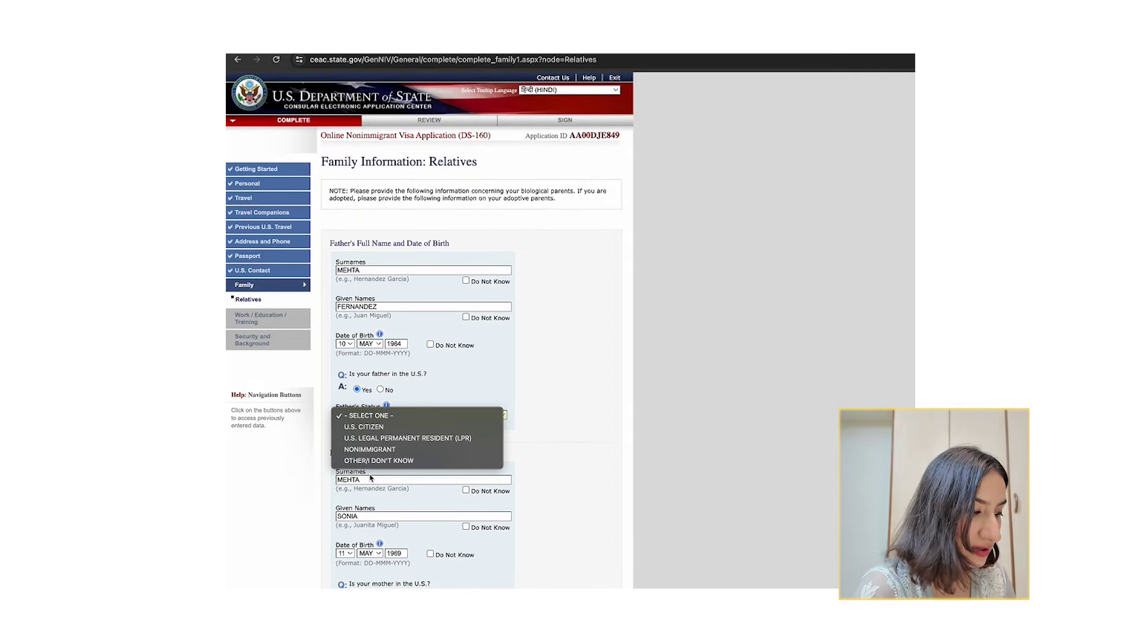
{"action": "key", "text": "Escape"}
{"action": "left_click", "coordinate": [380, 390]}
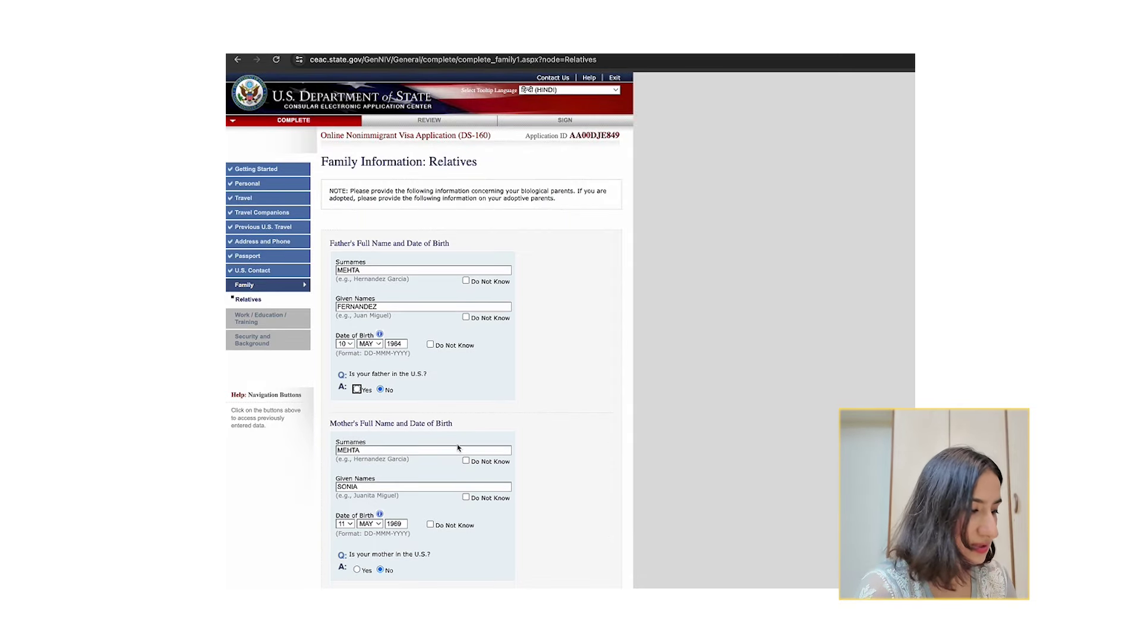
Set the mother's U.S. answer to No and answer the immediate-relatives question.
{"action": "scroll", "coordinate": [389, 416], "scroll_direction": "down", "scroll_amount": 2}
{"action": "scroll", "coordinate": [405, 432], "scroll_direction": "down", "scroll_amount": 1}
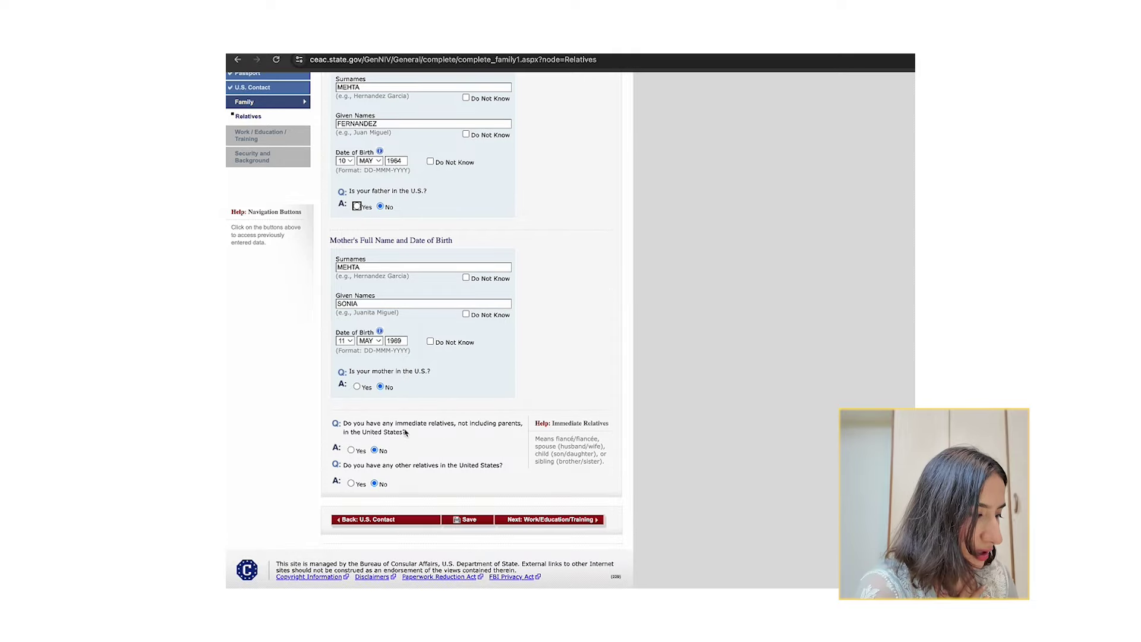
{"action": "left_click", "coordinate": [357, 386]}
{"action": "left_click", "coordinate": [374, 441]}
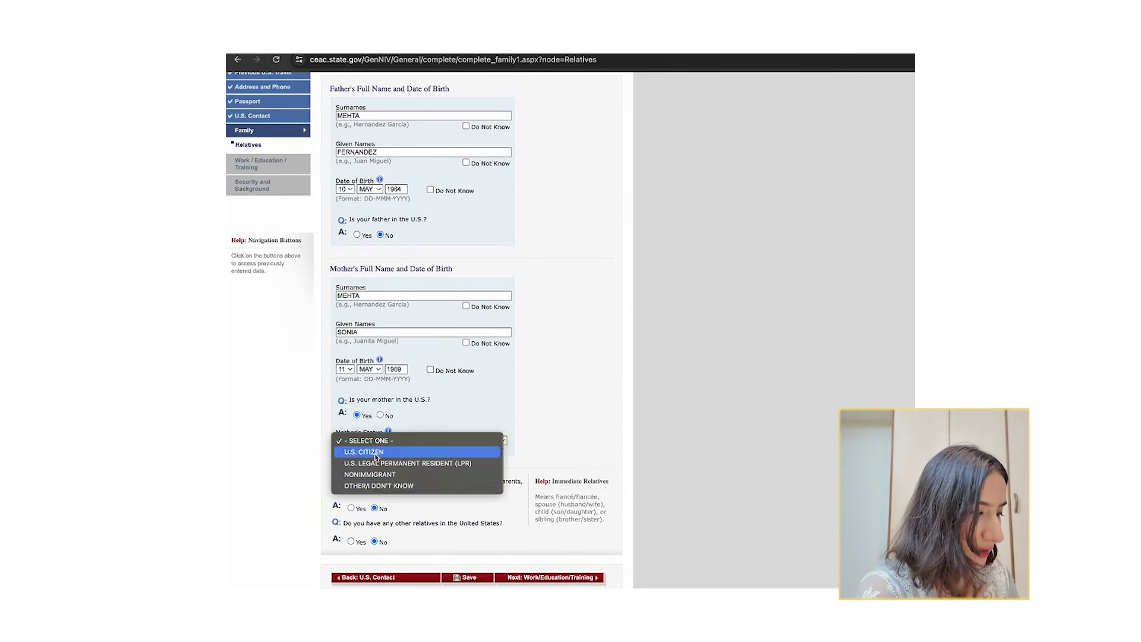
{"action": "left_click", "coordinate": [380, 415]}
{"action": "scroll", "coordinate": [468, 446], "scroll_direction": "down", "scroll_amount": 1}
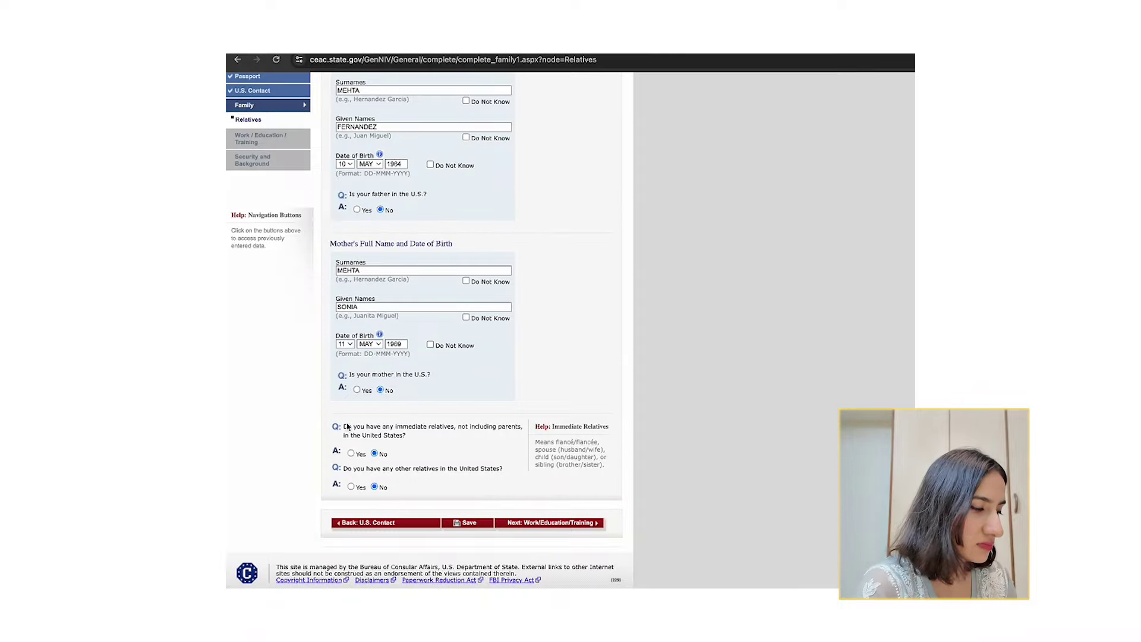
{"action": "left_click_drag", "start_coordinate": [344, 426], "coordinate": [503, 469]}
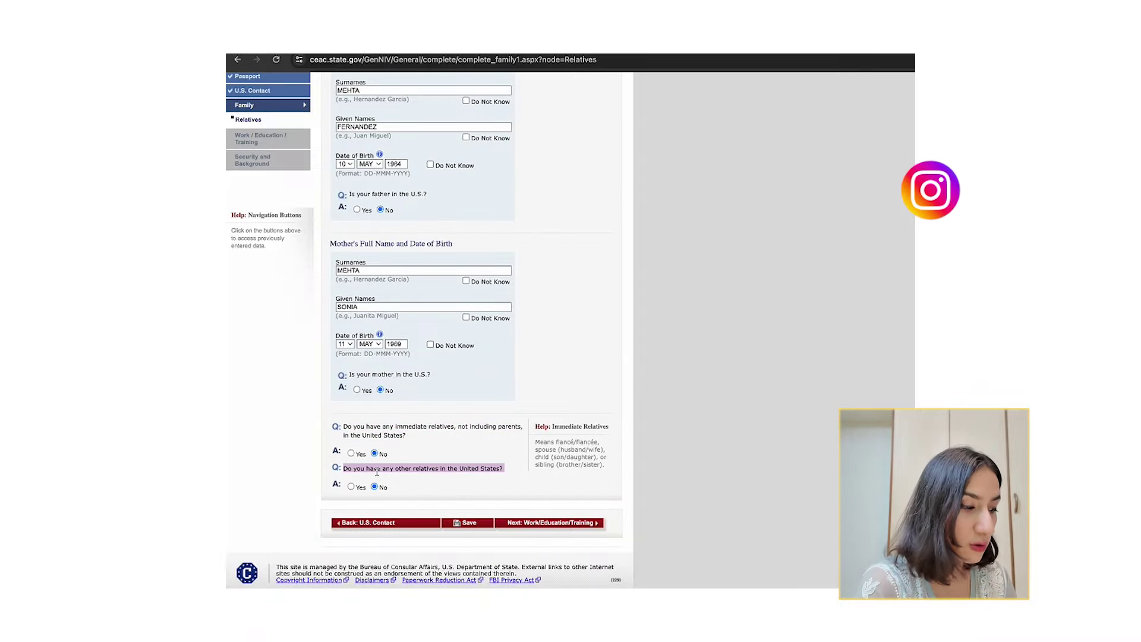
{"action": "left_click", "coordinate": [350, 453]}
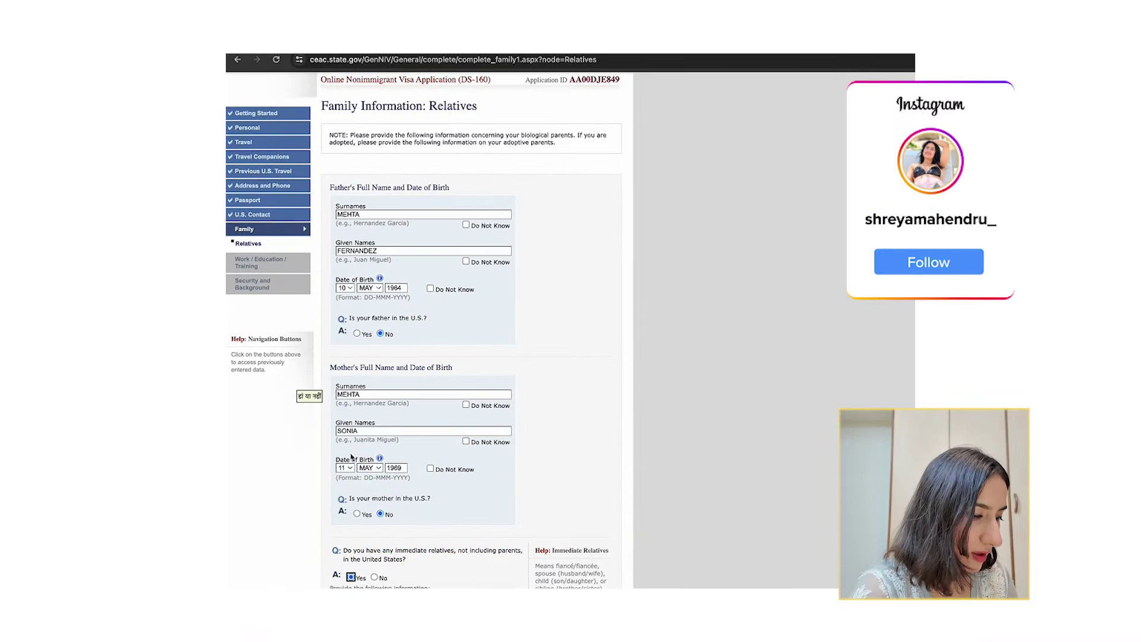
{"action": "scroll", "coordinate": [352, 456], "scroll_direction": "down", "scroll_amount": 4}
{"action": "left_click", "coordinate": [374, 314]}
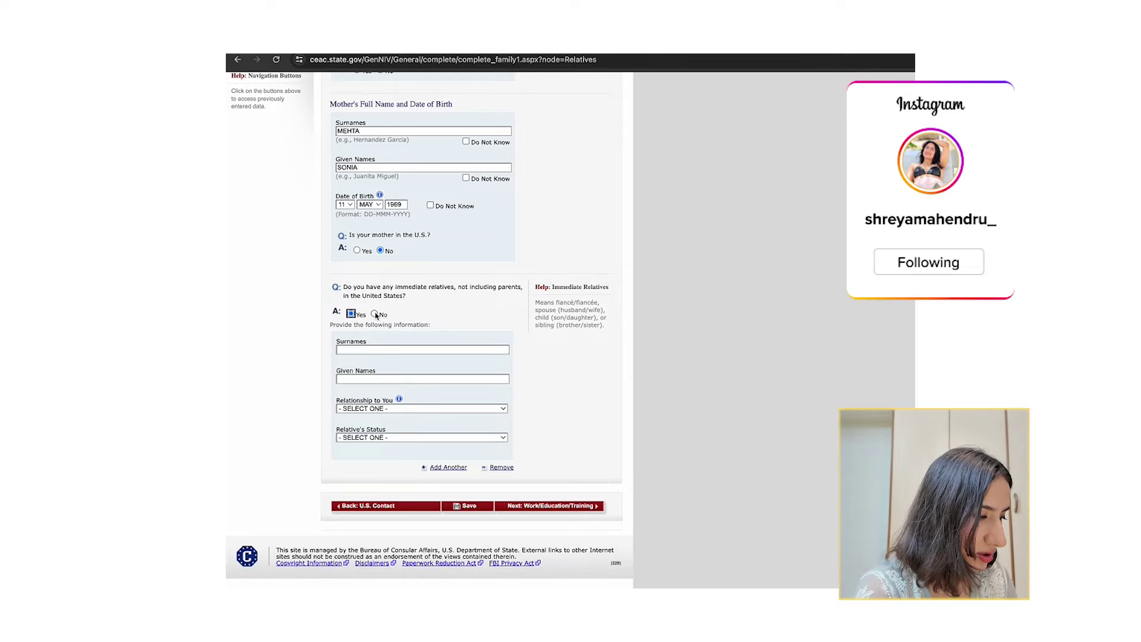
Answer No for other relatives in the U.S., then set primary occupation to ENGINEERING.
{"action": "left_click", "coordinate": [375, 470]}
{"action": "left_click", "coordinate": [550, 506]}
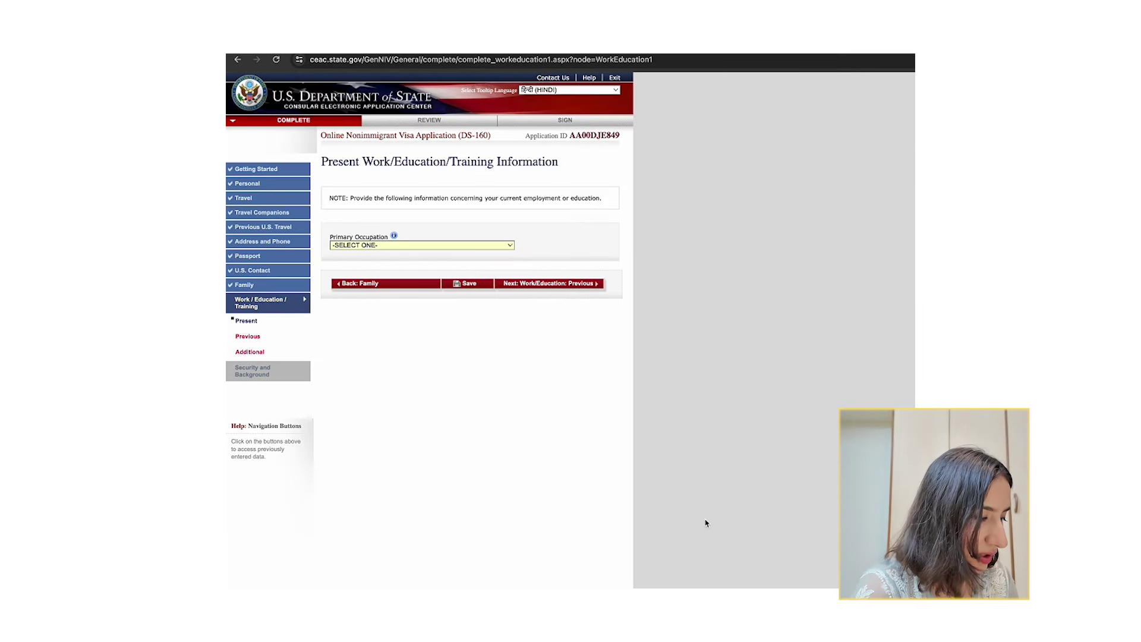
{"action": "left_click_drag", "start_coordinate": [333, 160], "coordinate": [529, 167]}
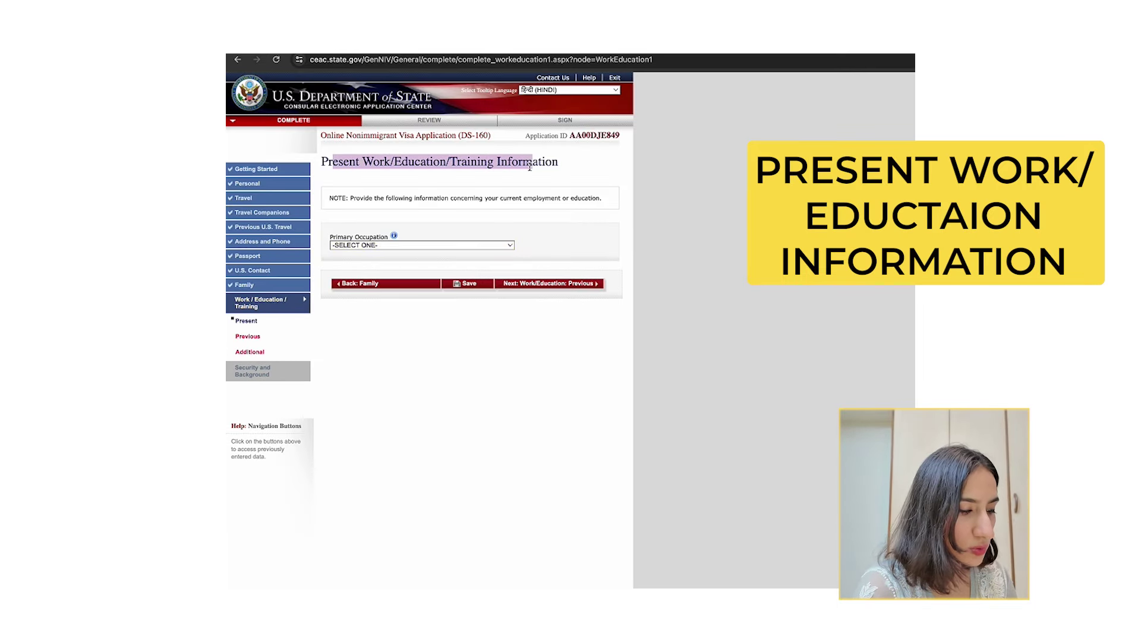
{"action": "left_click", "coordinate": [394, 245]}
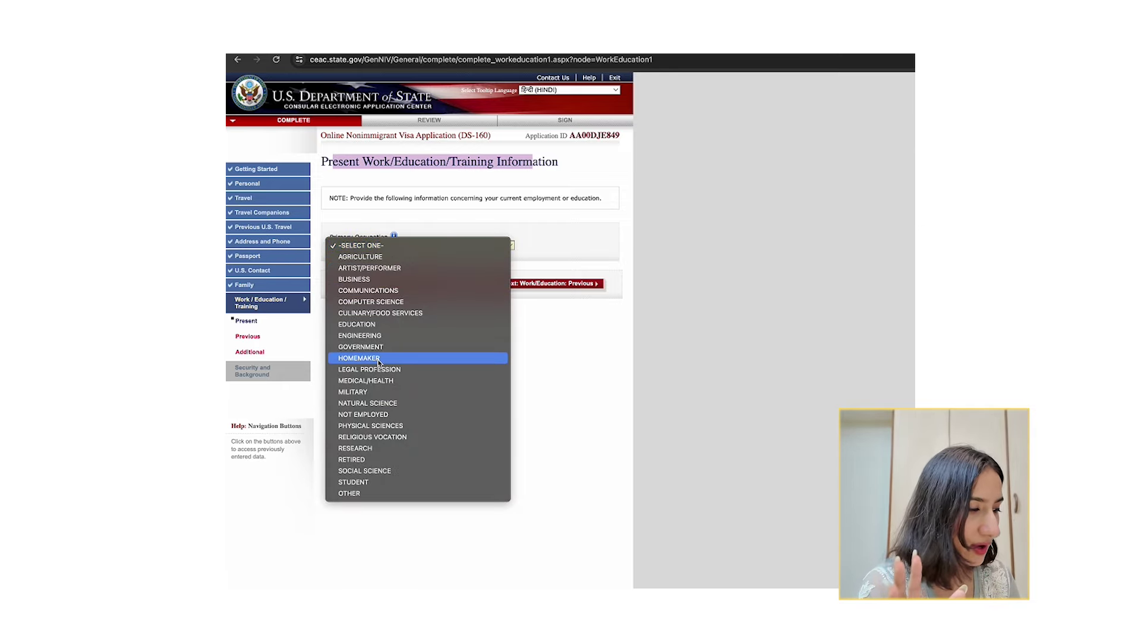
{"action": "left_click", "coordinate": [359, 335]}
{"action": "scroll", "coordinate": [602, 494], "scroll_direction": "down", "scroll_amount": 1}
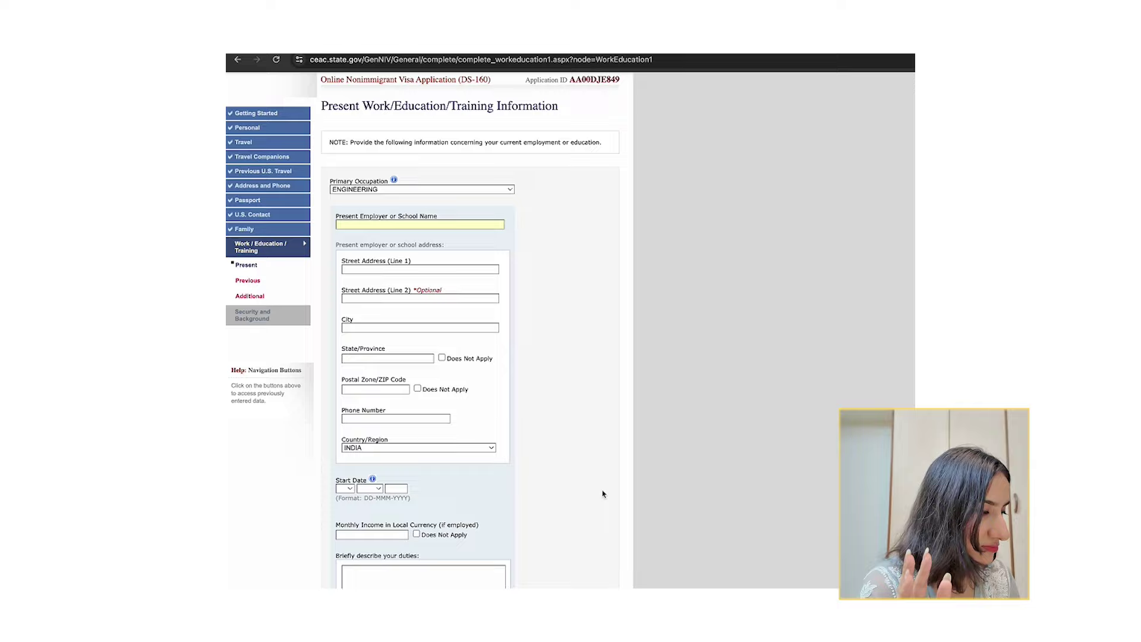
{"action": "left_click", "coordinate": [361, 189]}
{"action": "left_click", "coordinate": [562, 279]}
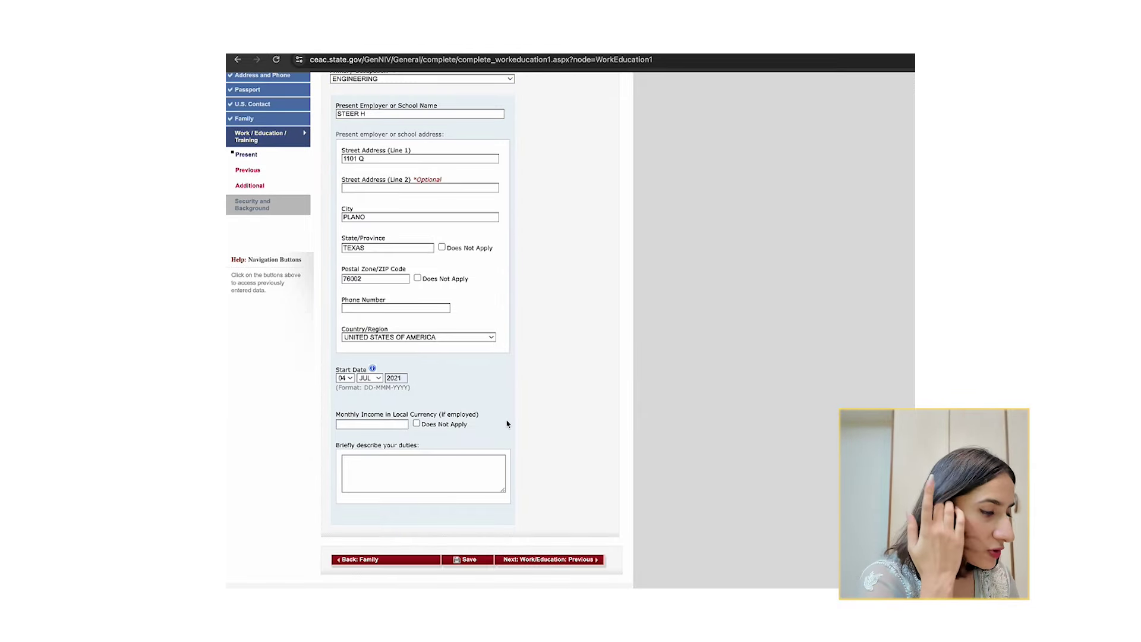
{"action": "scroll", "coordinate": [355, 279], "scroll_direction": "up", "scroll_amount": 3}
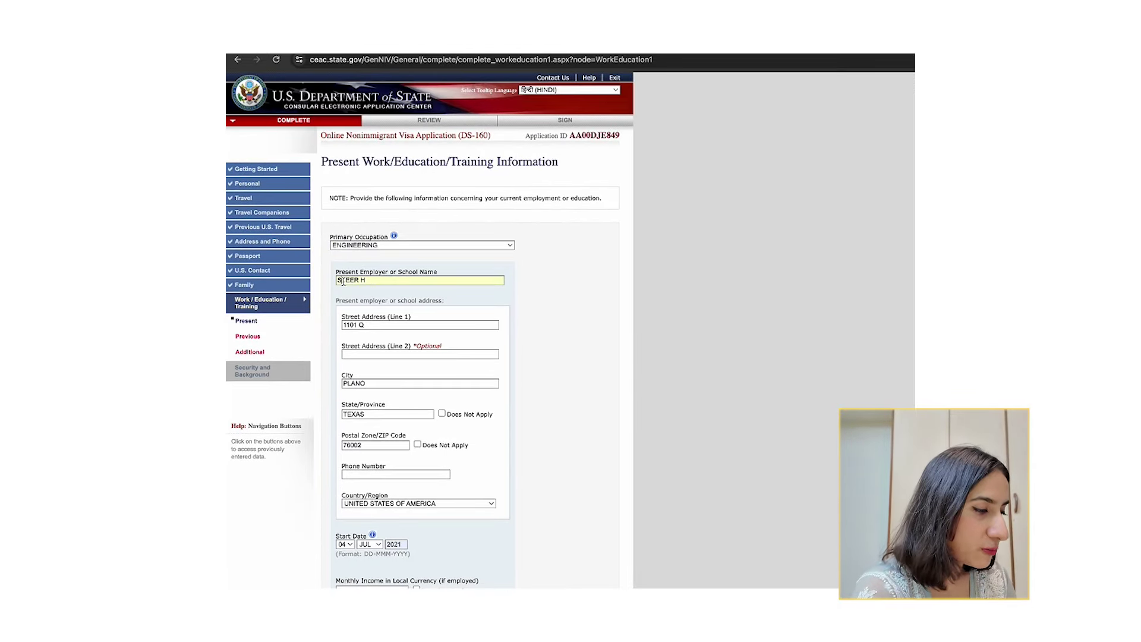
Enter monthly income 230000 and a frontend engineer duties description, then save.
{"action": "left_click", "coordinate": [352, 324]}
{"action": "scroll", "coordinate": [365, 320], "scroll_direction": "down", "scroll_amount": 3}
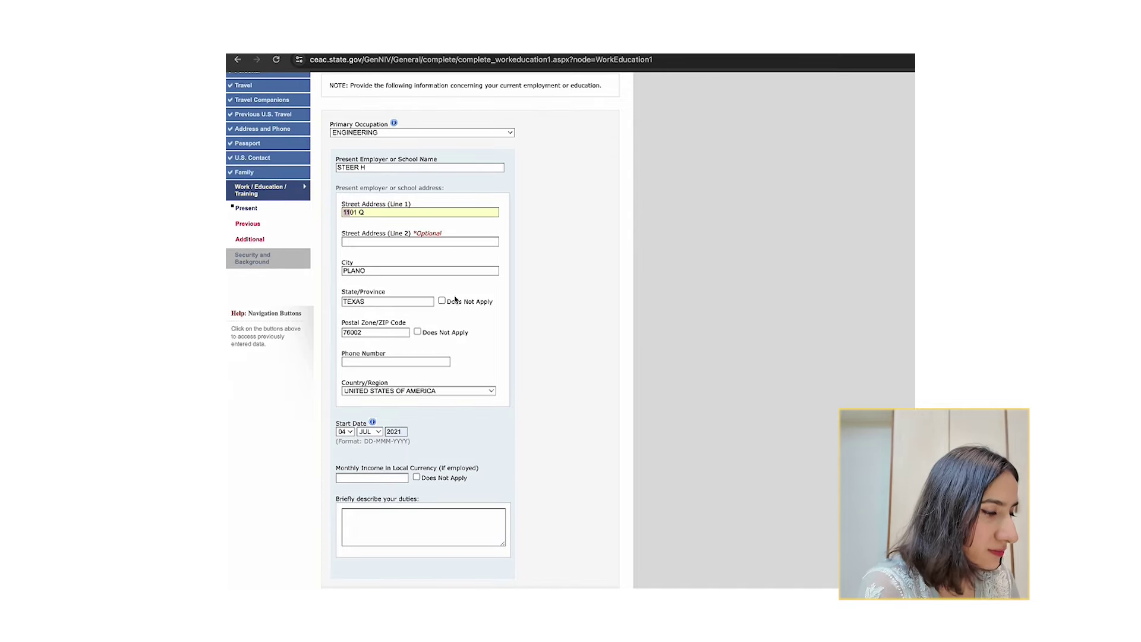
{"action": "scroll", "coordinate": [419, 359], "scroll_direction": "down", "scroll_amount": 3}
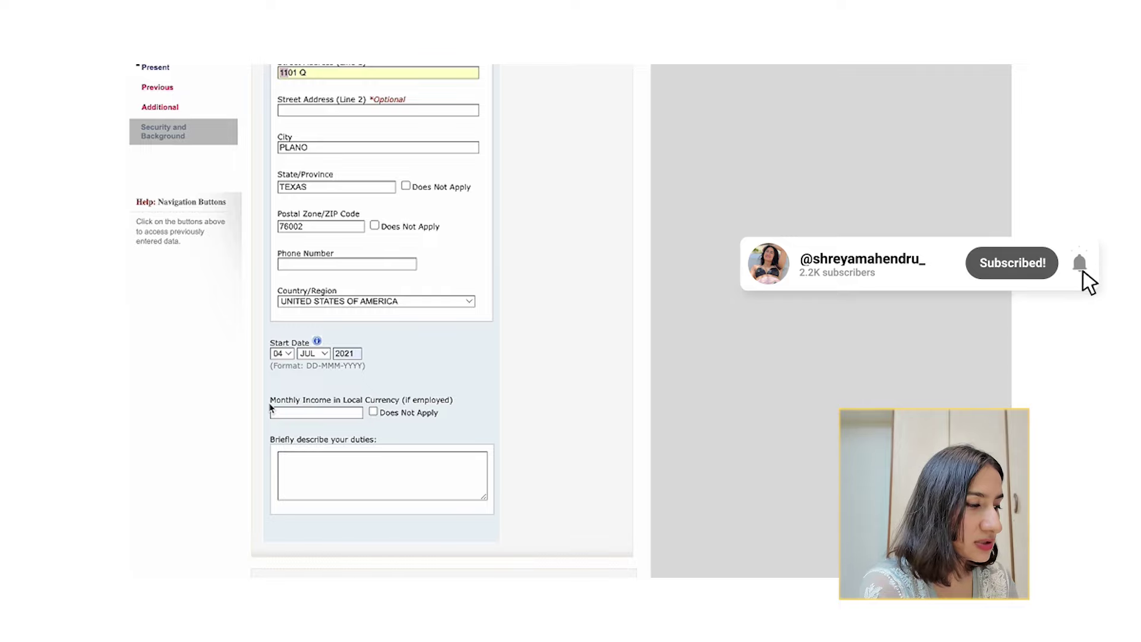
{"action": "left_click", "coordinate": [315, 411]}
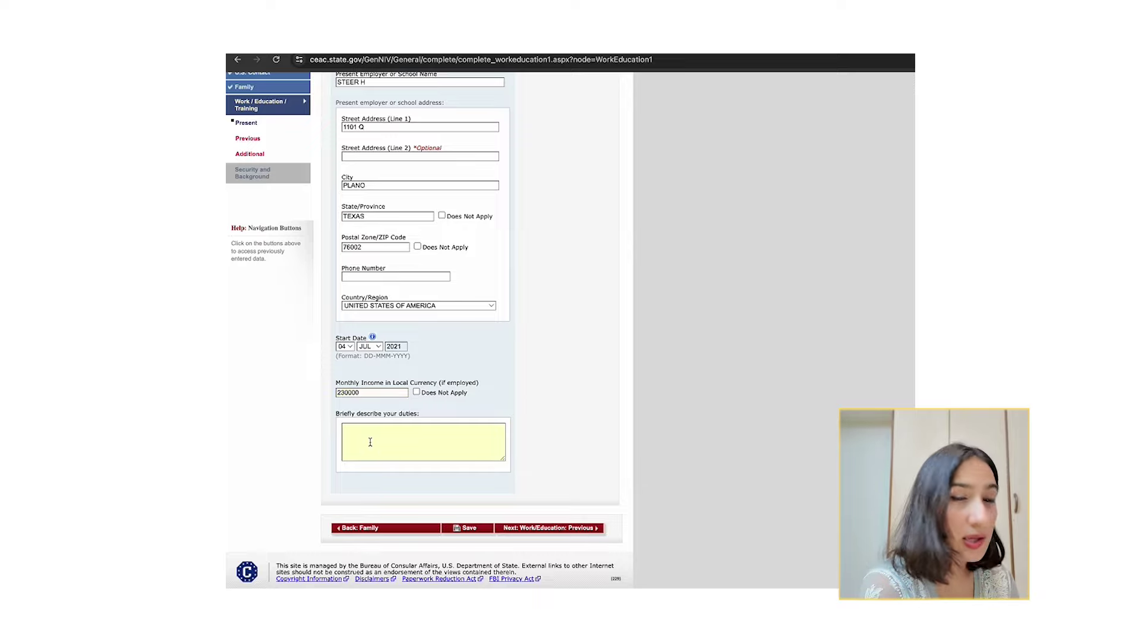
{"action": "type", "text": "FRONTEND ENGINEER, WORKING ON THE WEB APP OF MY COMPANY. THE PRODUCT IS A B2C E COMMERCE PLATFORM AND I HANDLE LISTING OF THE PRODUCTS"}
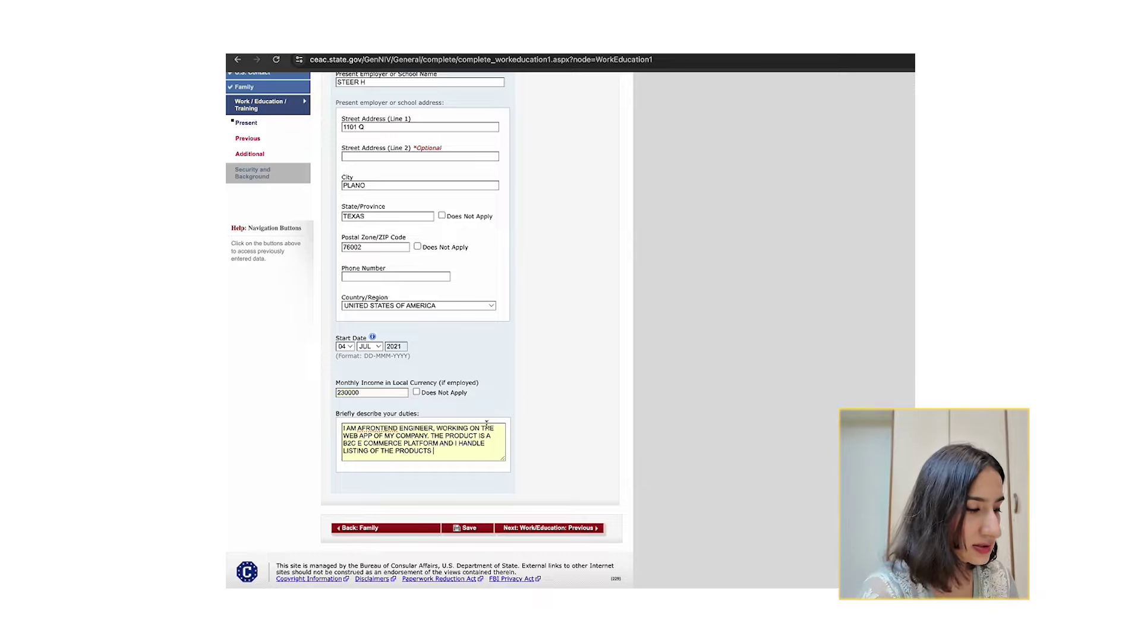
{"action": "scroll", "coordinate": [392, 449], "scroll_direction": "up", "scroll_amount": 1}
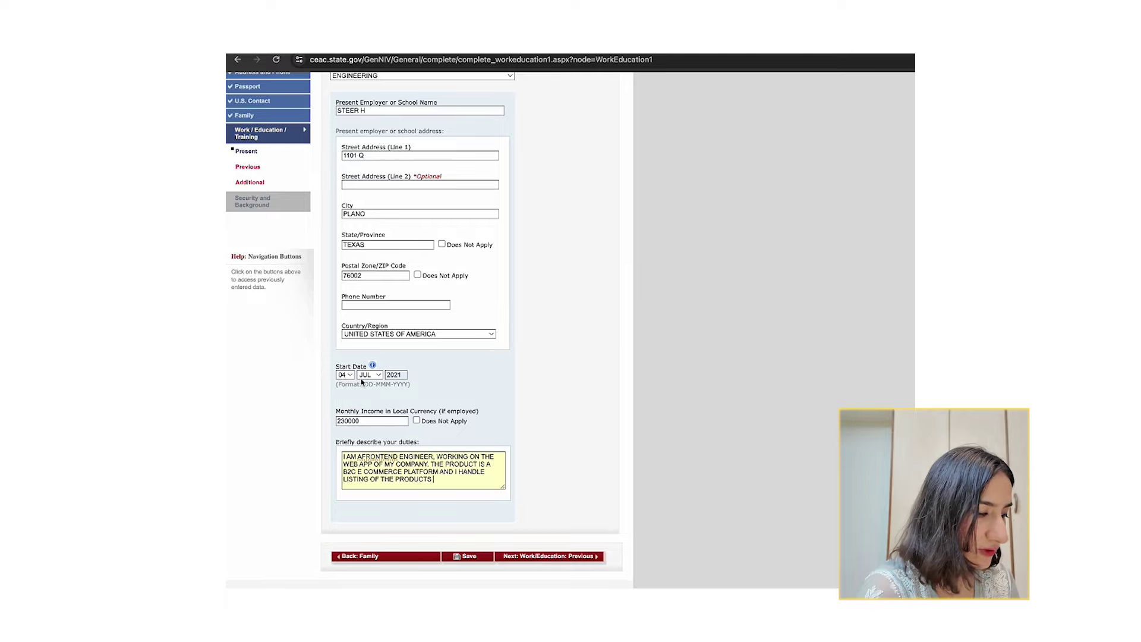
{"action": "scroll", "coordinate": [368, 360], "scroll_direction": "up", "scroll_amount": 1}
{"action": "scroll", "coordinate": [432, 259], "scroll_direction": "down", "scroll_amount": 3}
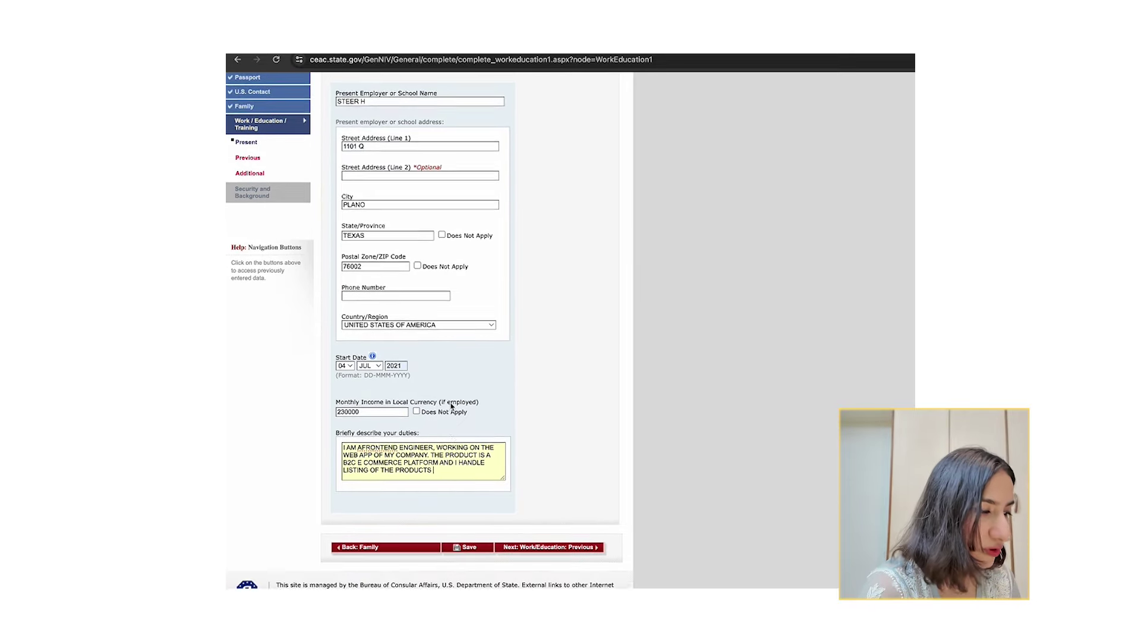
{"action": "left_click", "coordinate": [463, 512]}
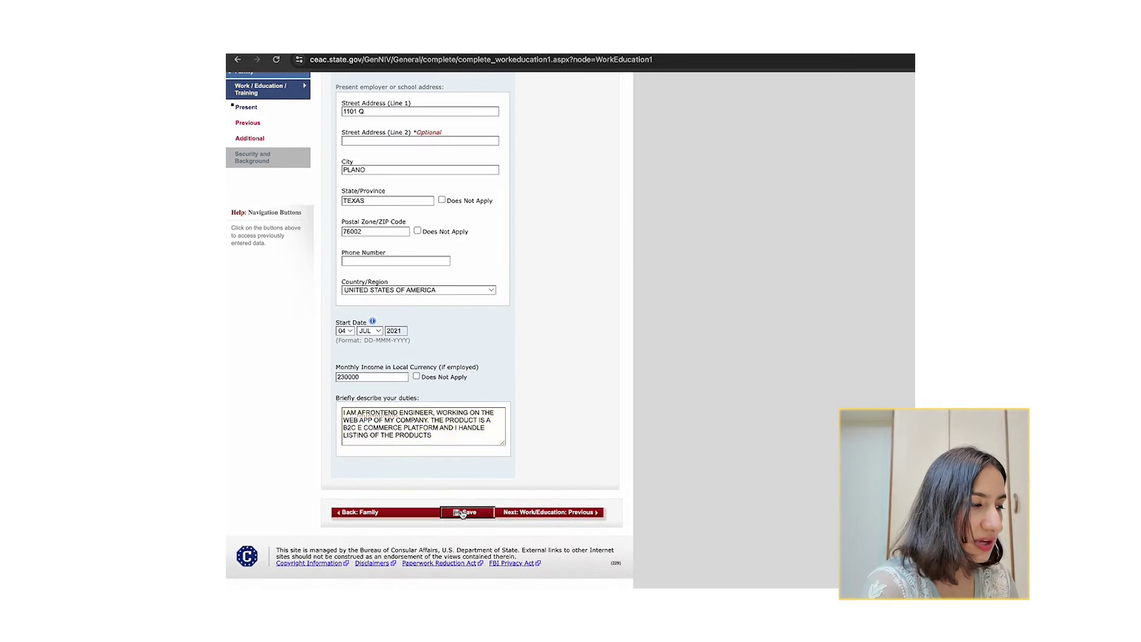
On Previous Work/Education, answer Yes to both previous employment and attending educational institutions.
{"action": "left_click", "coordinate": [506, 512]}
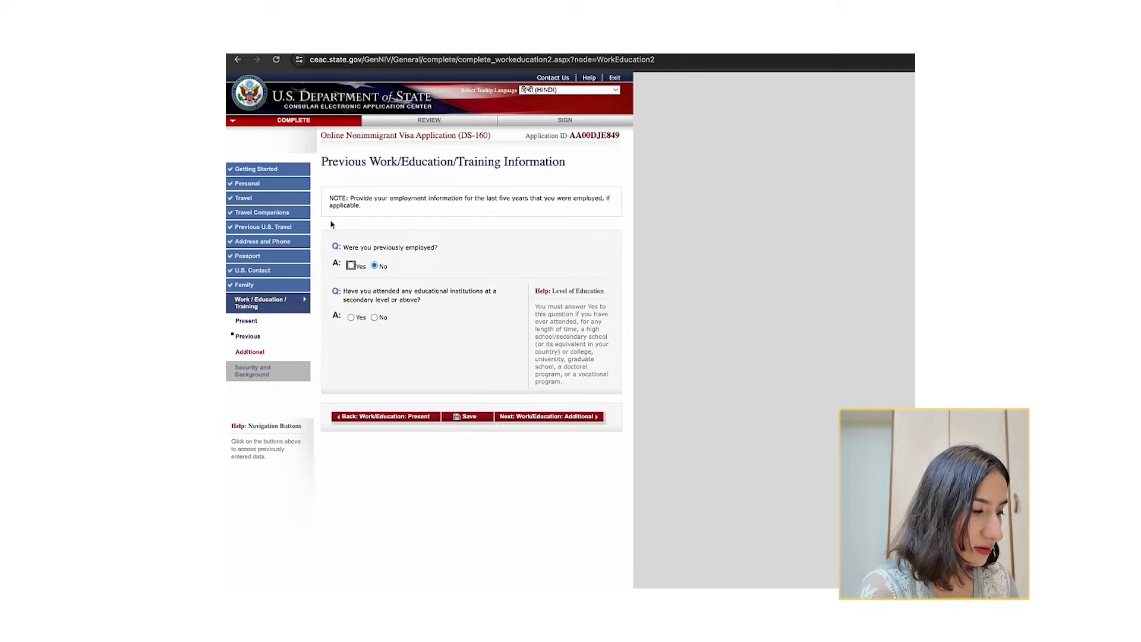
{"action": "left_click_drag", "start_coordinate": [351, 249], "coordinate": [438, 250]}
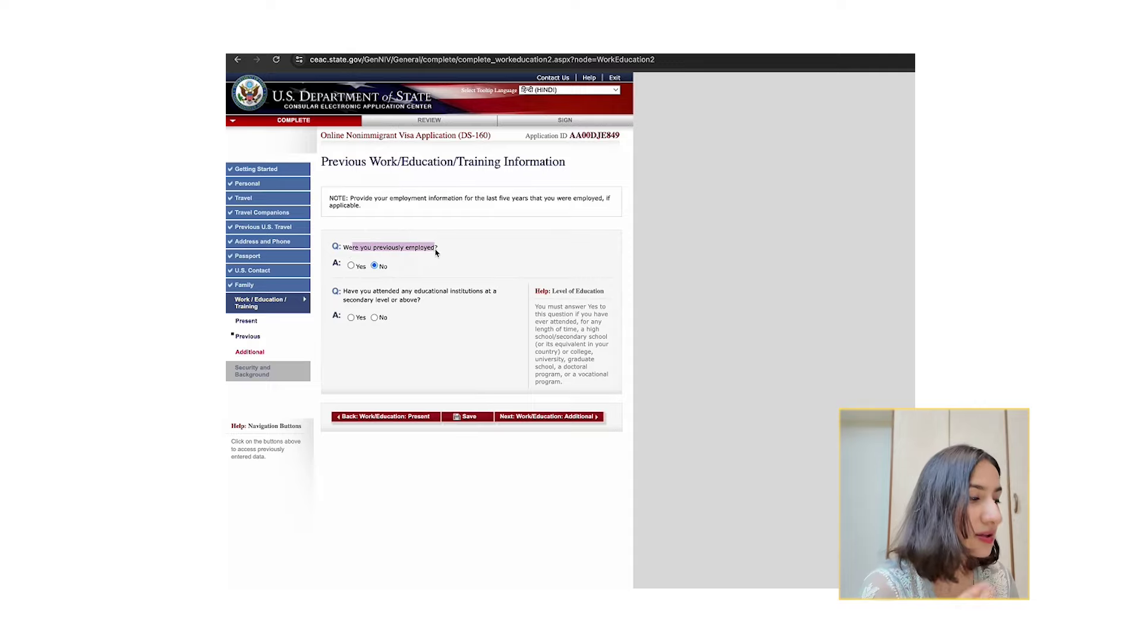
{"action": "left_click_drag", "start_coordinate": [343, 291], "coordinate": [423, 300]}
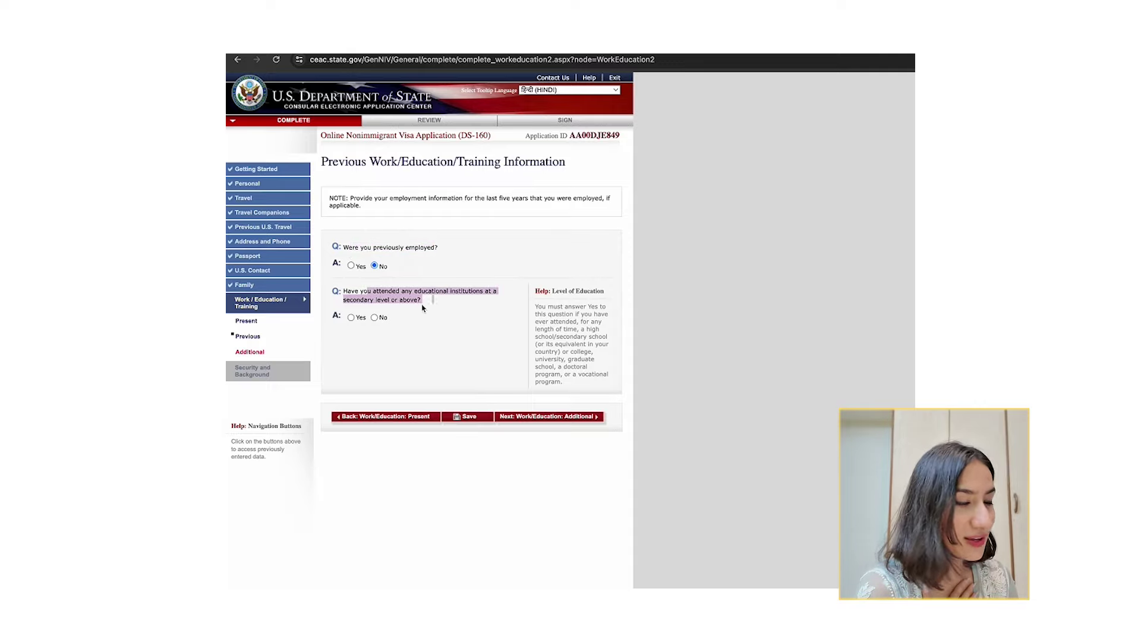
{"action": "left_click", "coordinate": [406, 300]}
{"action": "left_click", "coordinate": [350, 317]}
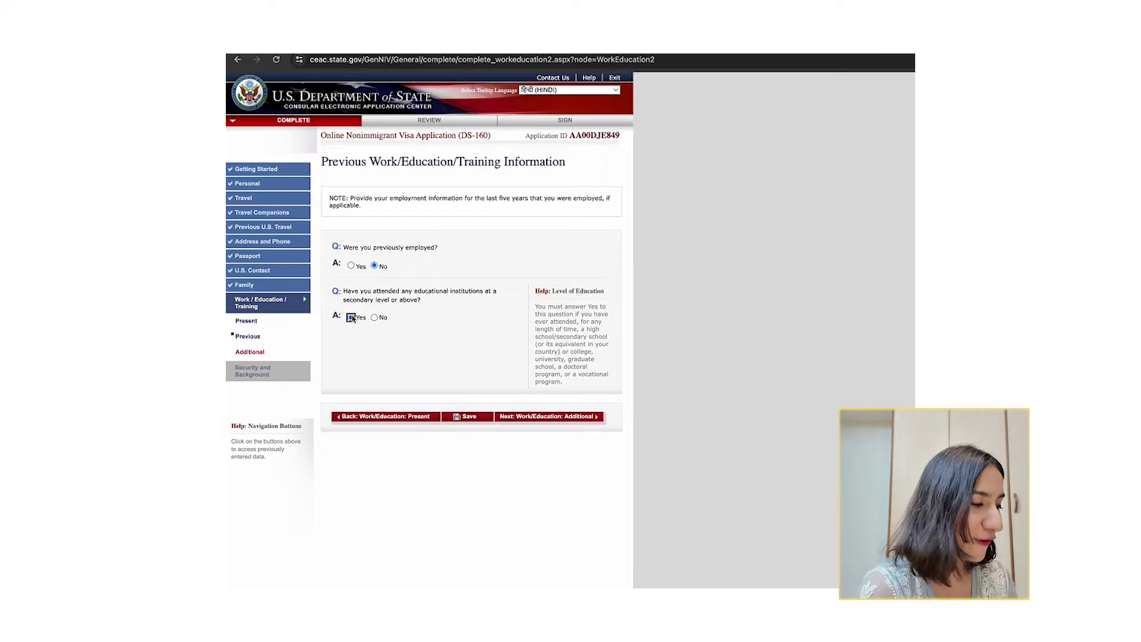
{"action": "left_click", "coordinate": [351, 266]}
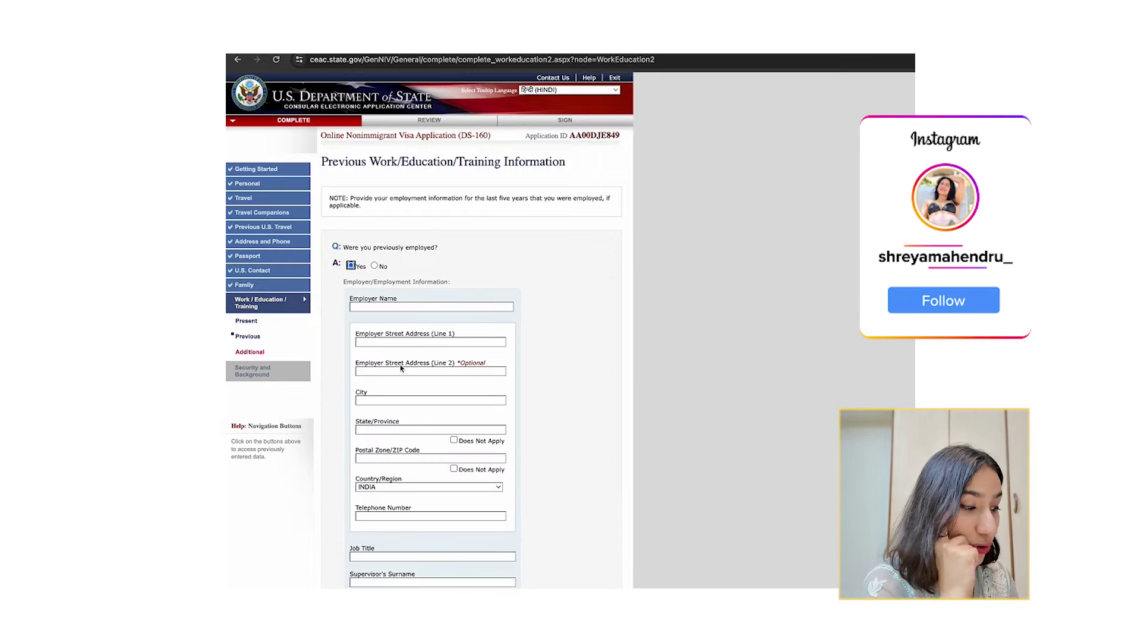
{"action": "scroll", "coordinate": [395, 401], "scroll_direction": "down", "scroll_amount": 1}
{"action": "scroll", "coordinate": [395, 402], "scroll_direction": "down", "scroll_amount": 3}
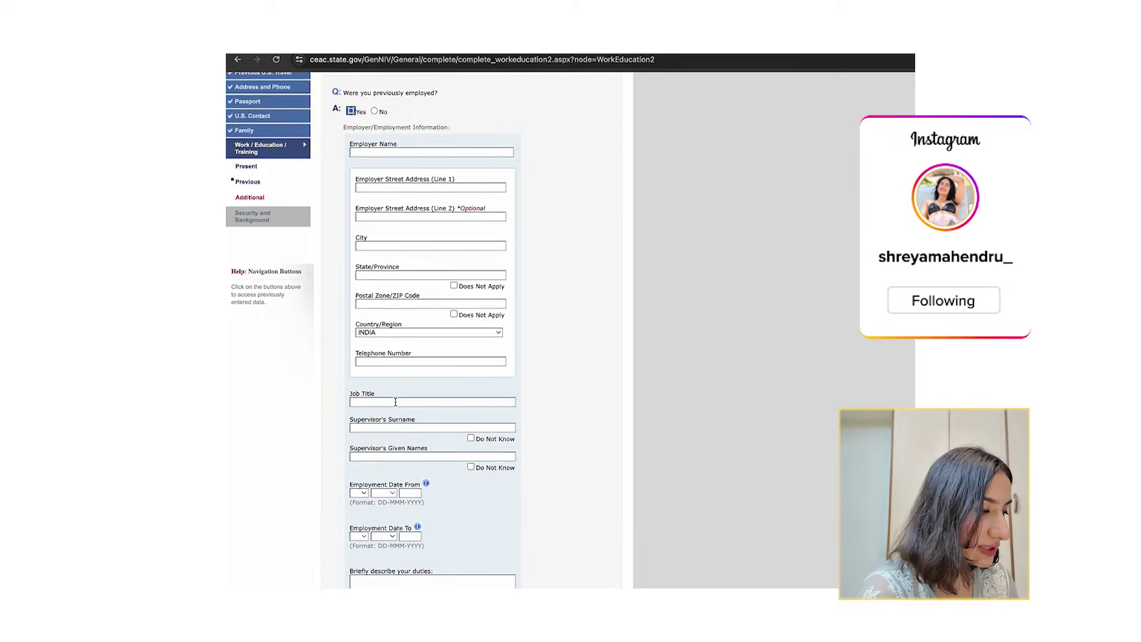
{"action": "scroll", "coordinate": [396, 469], "scroll_direction": "down", "scroll_amount": 7}
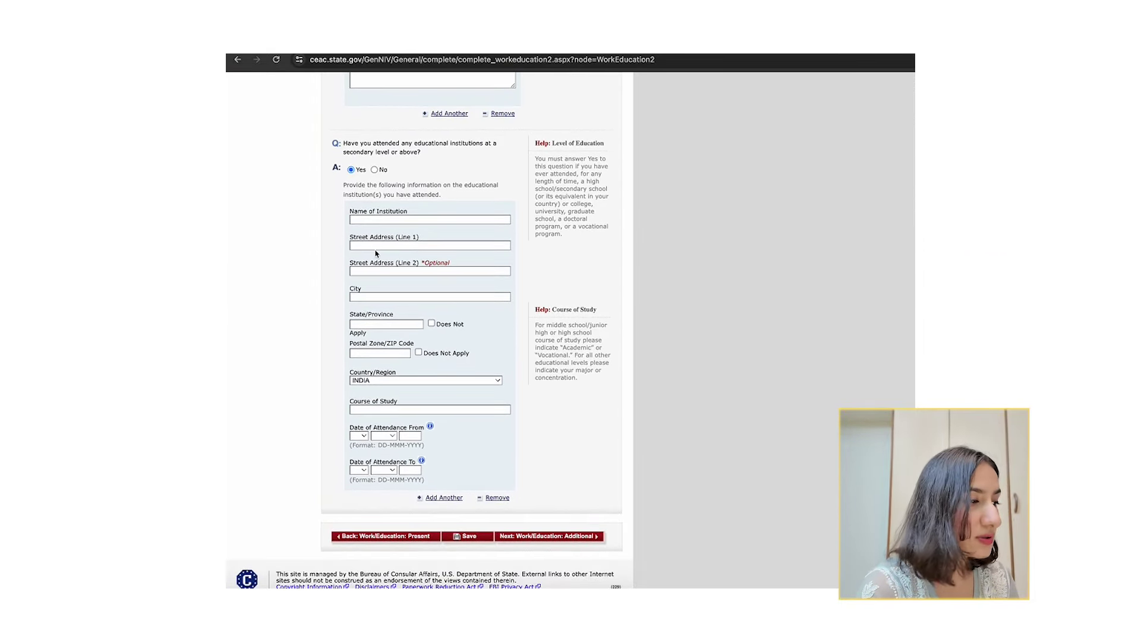
{"action": "scroll", "coordinate": [459, 410], "scroll_direction": "up", "scroll_amount": 12}
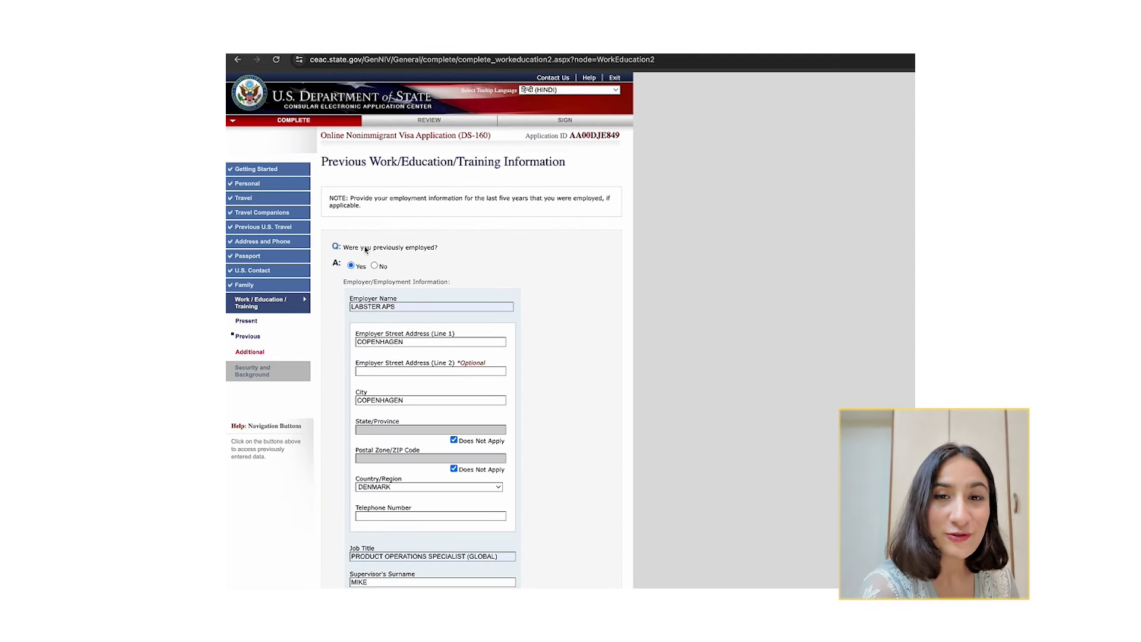
{"action": "left_click_drag", "start_coordinate": [365, 250], "coordinate": [432, 250]}
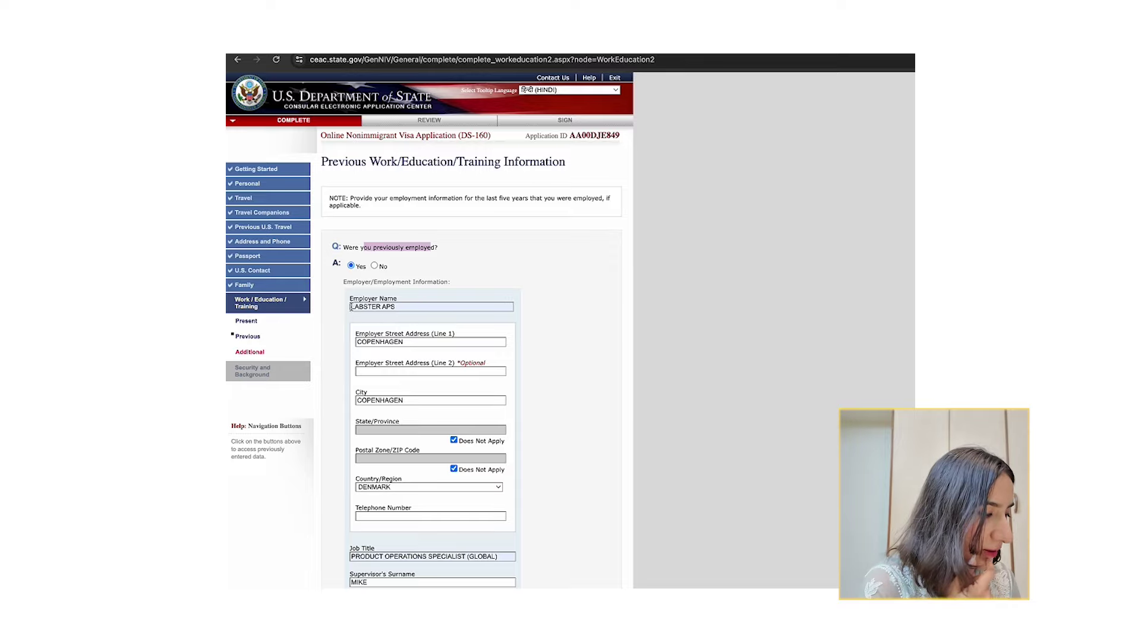
{"action": "left_click_drag", "start_coordinate": [350, 306], "coordinate": [396, 307]}
{"action": "scroll", "coordinate": [381, 205], "scroll_direction": "down", "scroll_amount": 5}
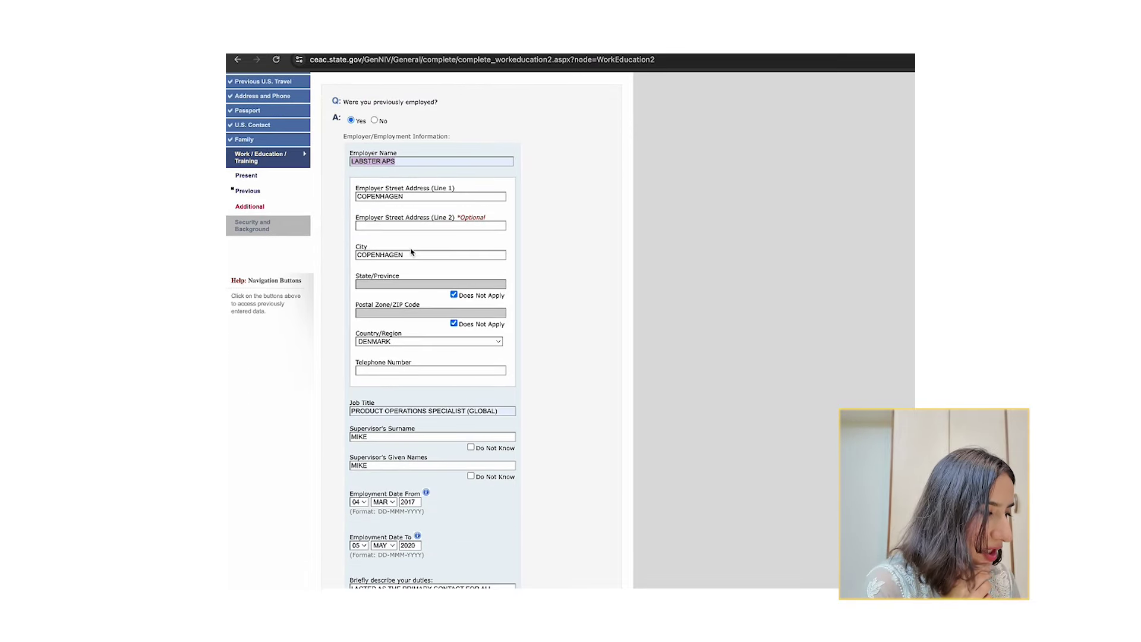
{"action": "scroll", "coordinate": [412, 273], "scroll_direction": "down", "scroll_amount": 2}
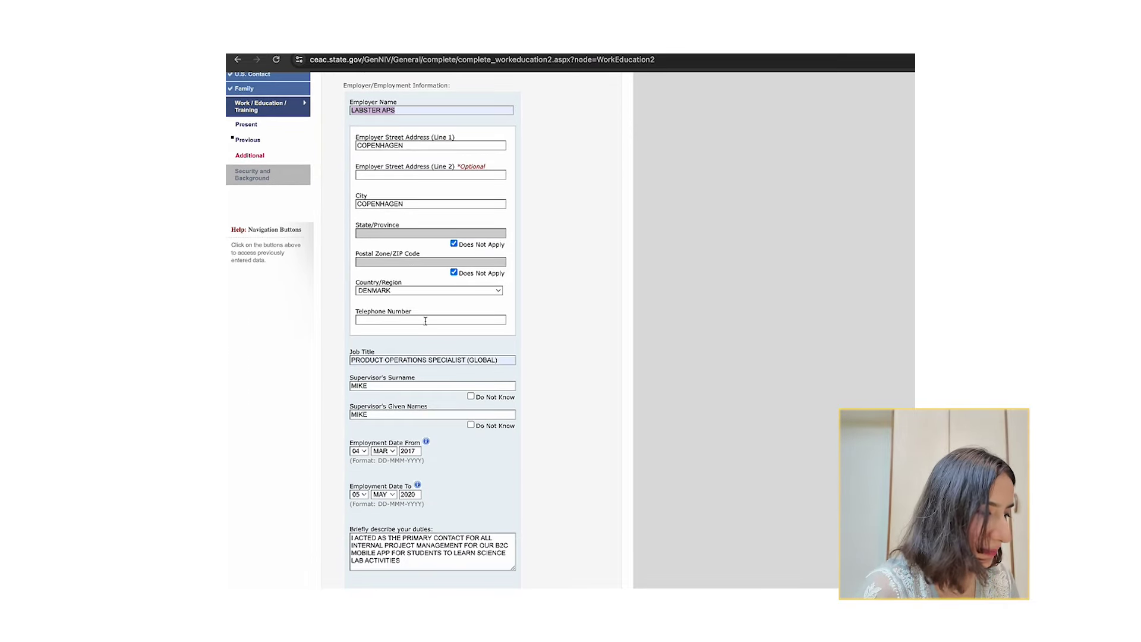
{"action": "left_click_drag", "start_coordinate": [359, 363], "coordinate": [501, 363]}
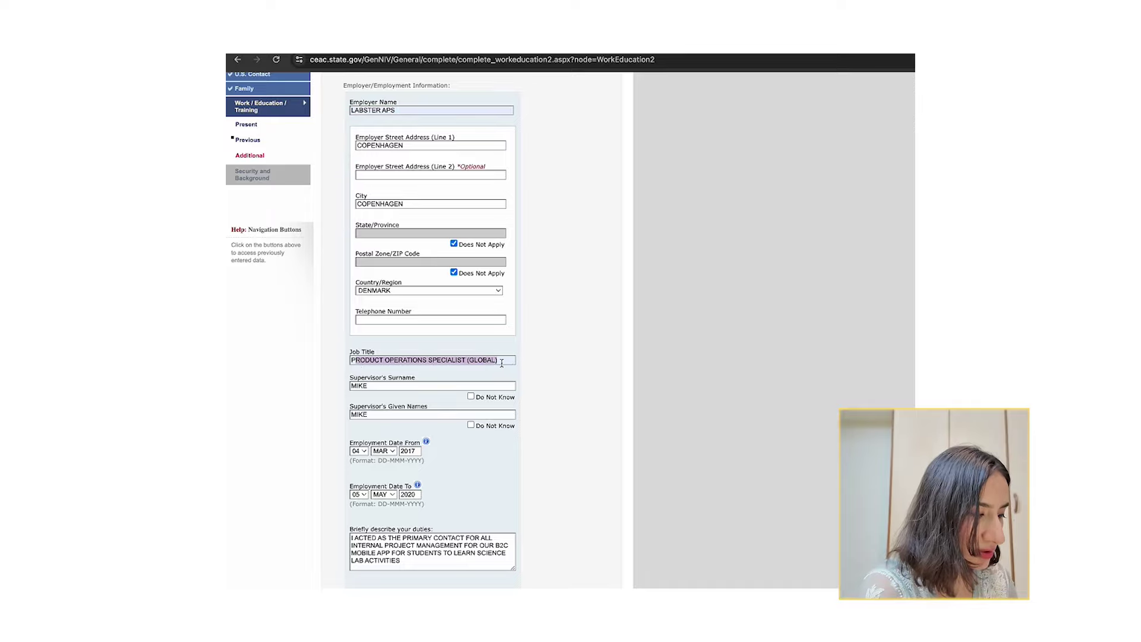
{"action": "left_click", "coordinate": [558, 362]}
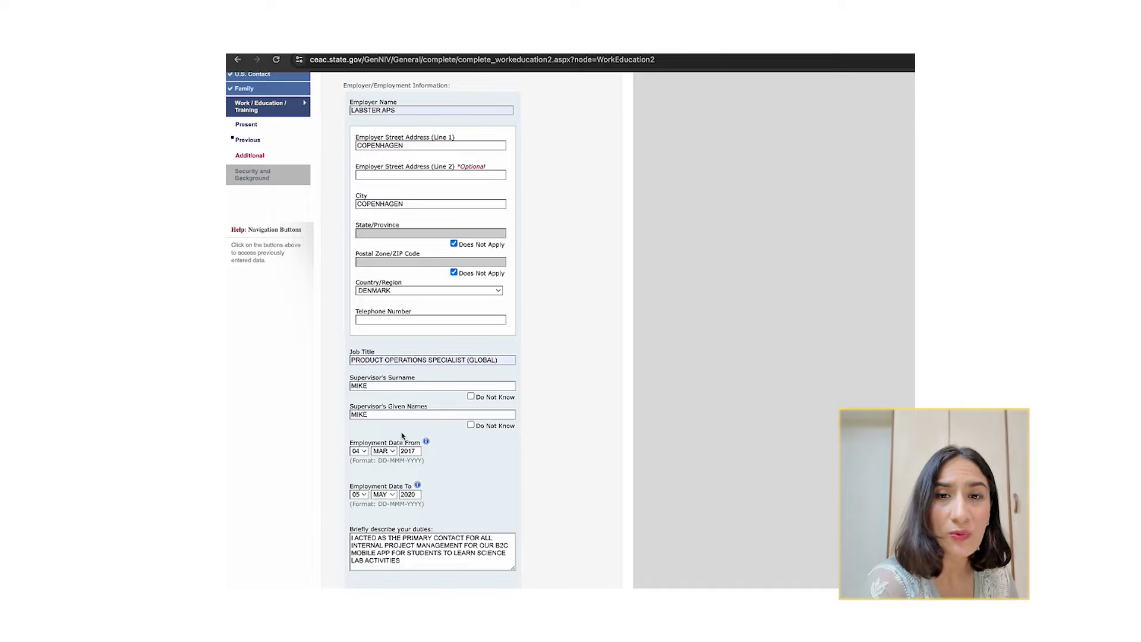
{"action": "scroll", "coordinate": [401, 436], "scroll_direction": "down", "scroll_amount": 2}
{"action": "scroll", "coordinate": [400, 447], "scroll_direction": "down", "scroll_amount": 3}
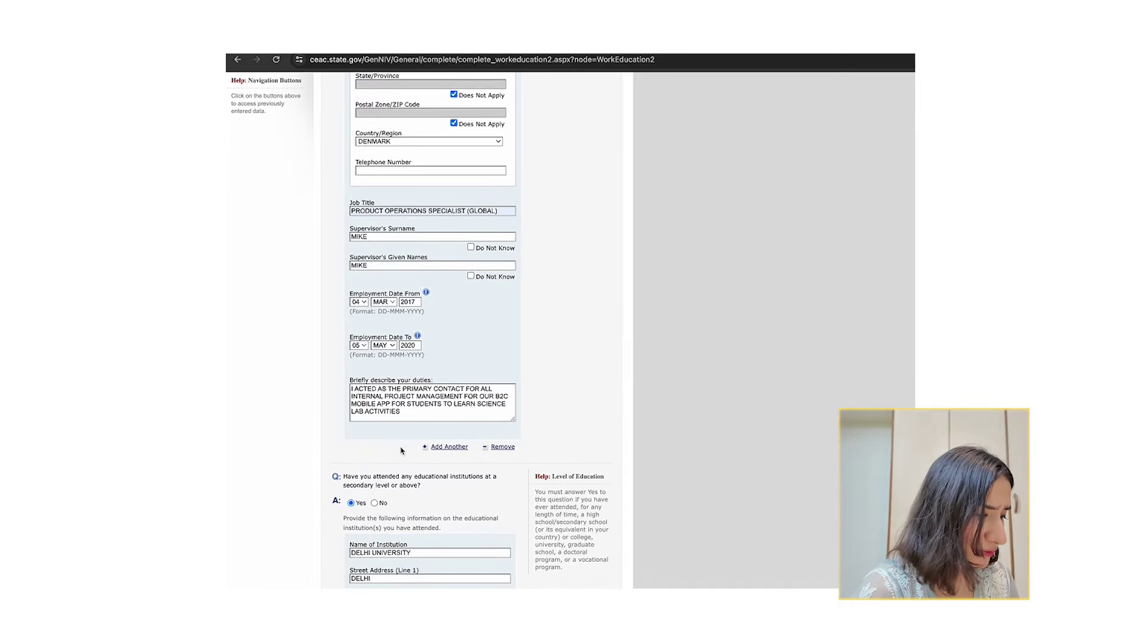
{"action": "left_click_drag", "start_coordinate": [367, 388], "coordinate": [373, 417]}
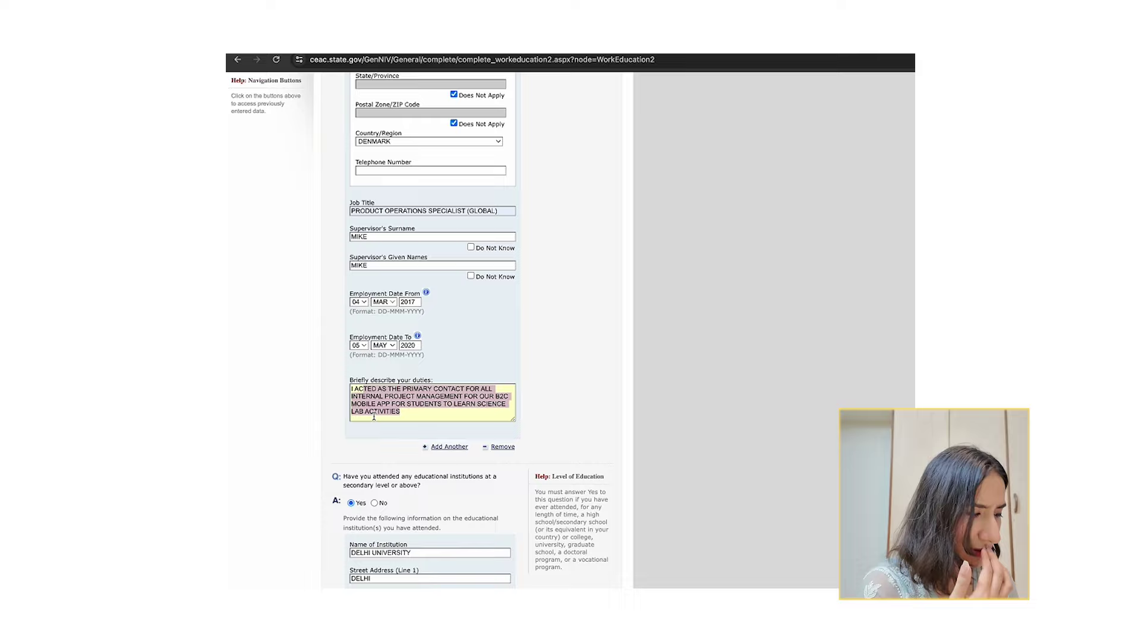
{"action": "left_click", "coordinate": [535, 416]}
{"action": "scroll", "coordinate": [537, 416], "scroll_direction": "down", "scroll_amount": 2}
{"action": "left_click_drag", "start_coordinate": [512, 347], "coordinate": [512, 438]}
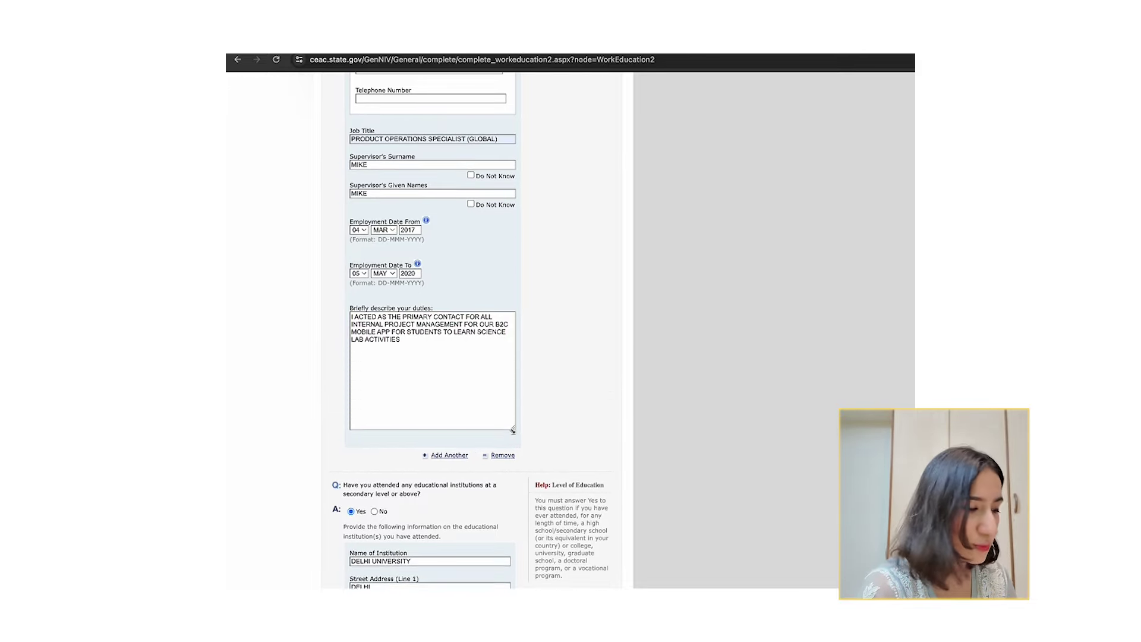
{"action": "scroll", "coordinate": [416, 368], "scroll_direction": "down", "scroll_amount": 2}
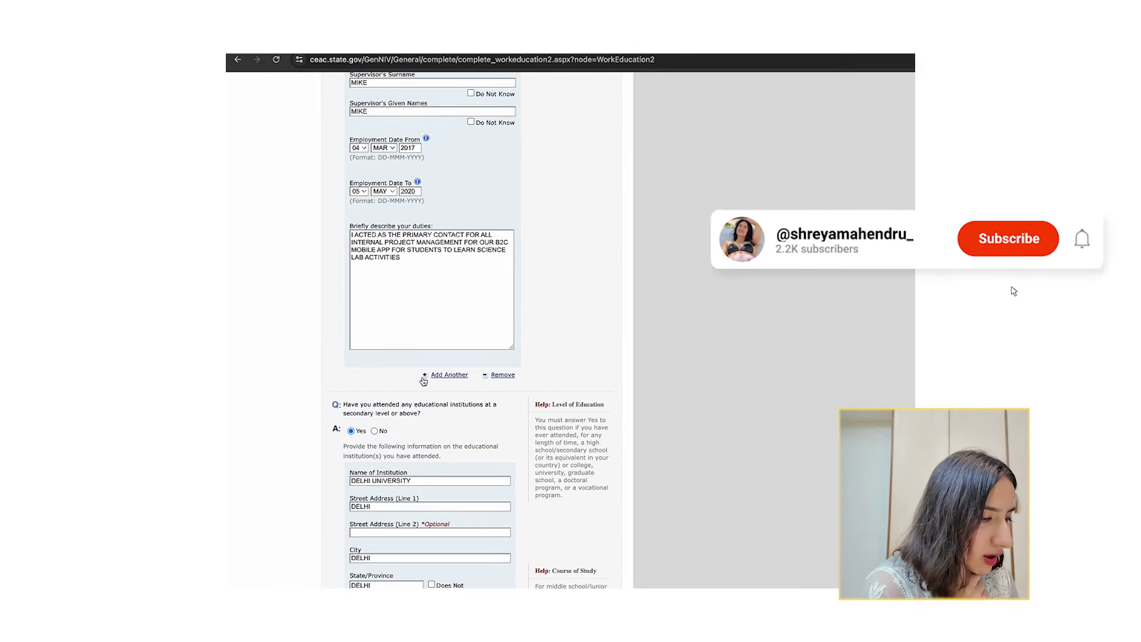
{"action": "left_click", "coordinate": [448, 375]}
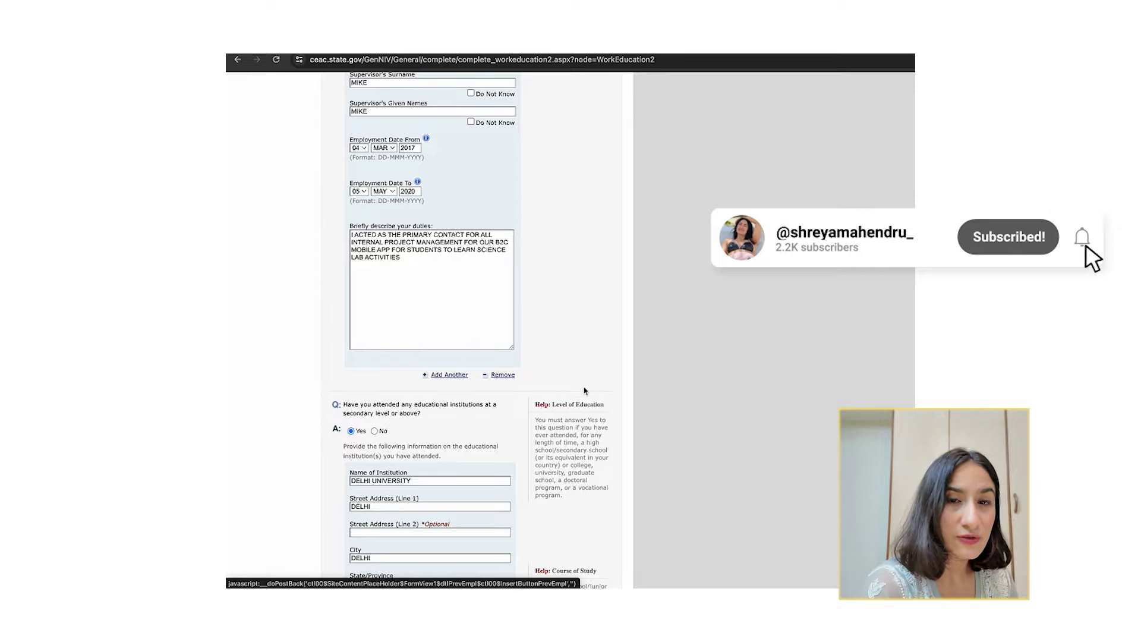
{"action": "scroll", "coordinate": [584, 390], "scroll_direction": "down", "scroll_amount": 6}
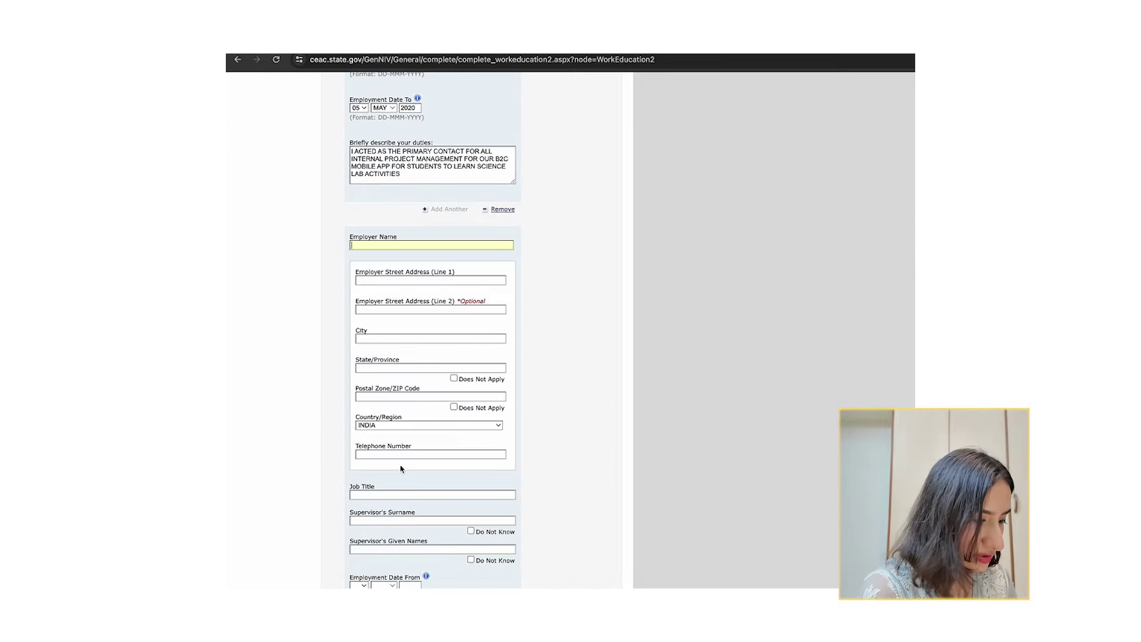
{"action": "scroll", "coordinate": [401, 469], "scroll_direction": "down", "scroll_amount": 4}
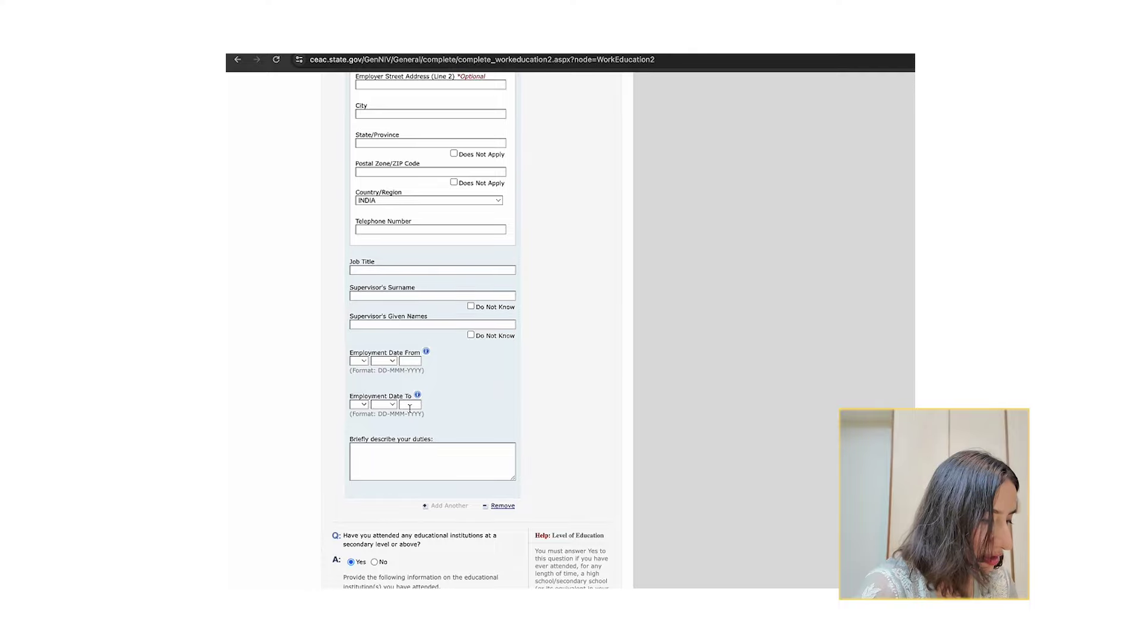
{"action": "left_click", "coordinate": [503, 506]}
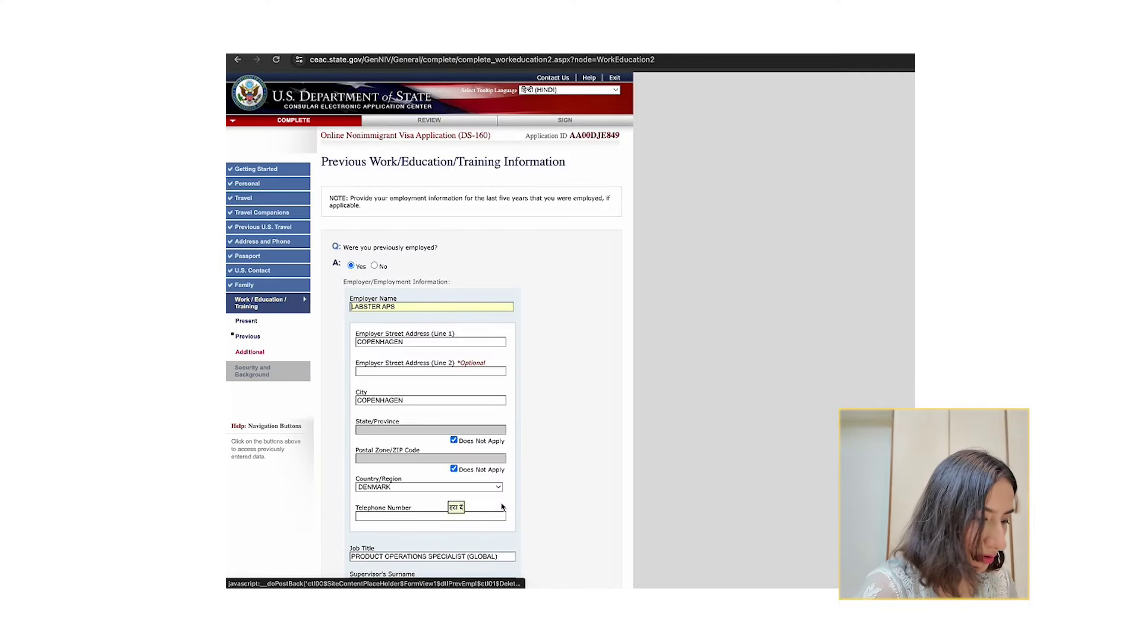
{"action": "scroll", "coordinate": [502, 506], "scroll_direction": "down", "scroll_amount": 7}
{"action": "scroll", "coordinate": [503, 507], "scroll_direction": "down", "scroll_amount": 3}
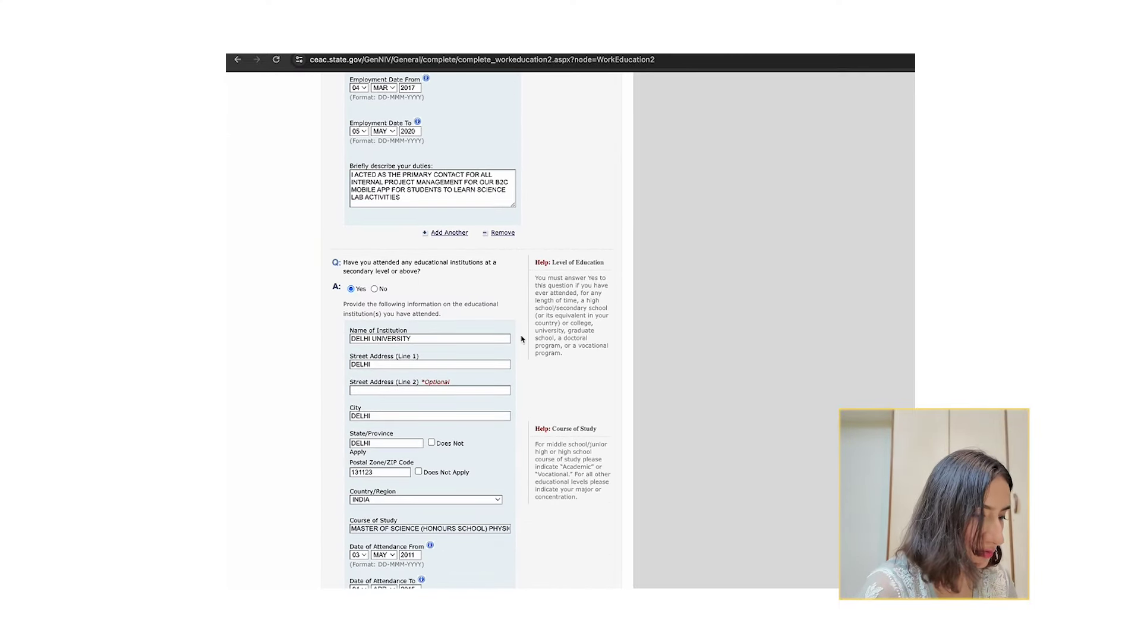
Review the education level and course of study entries, then add another educational institution.
{"action": "left_click_drag", "start_coordinate": [553, 275], "coordinate": [562, 342]}
{"action": "left_click", "coordinate": [565, 358]}
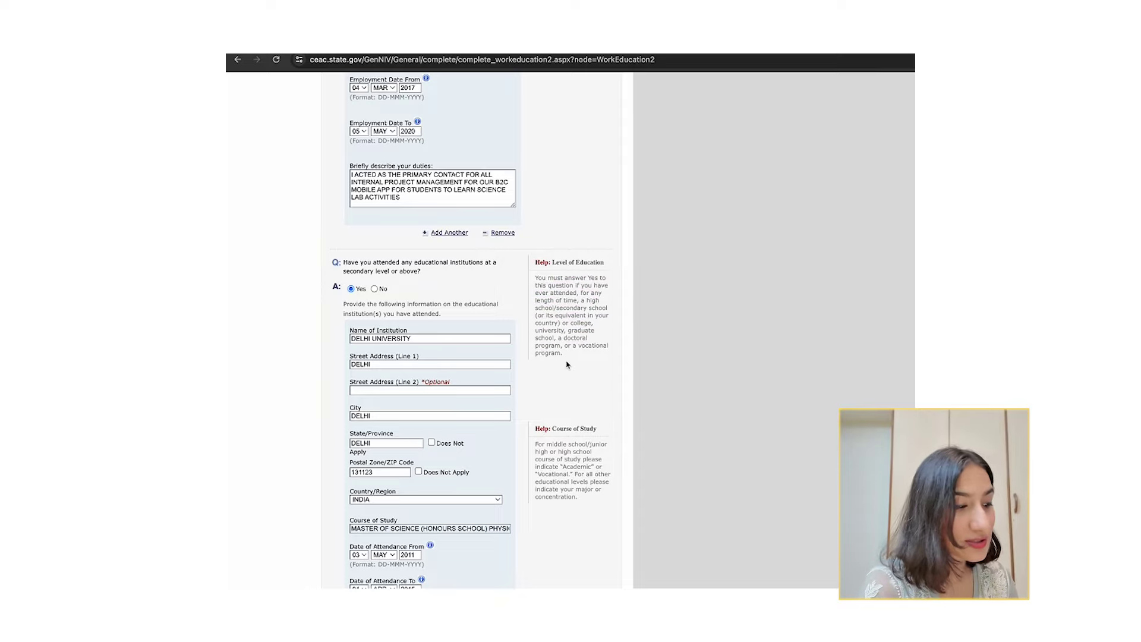
{"action": "scroll", "coordinate": [567, 365], "scroll_direction": "down", "scroll_amount": 2}
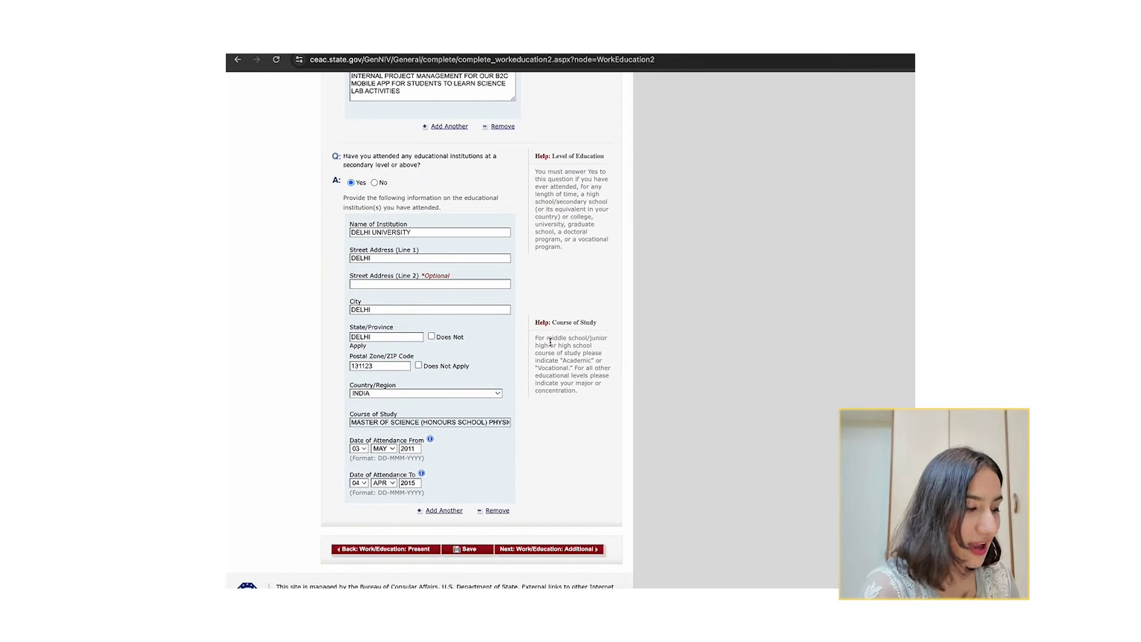
{"action": "left_click_drag", "start_coordinate": [550, 338], "coordinate": [579, 393]}
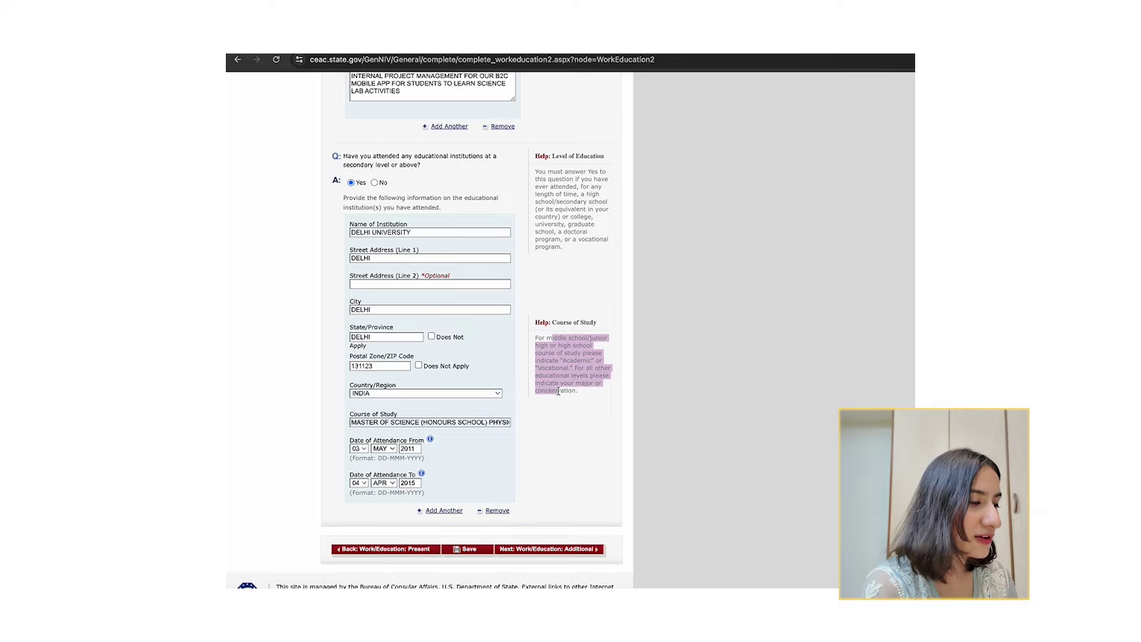
{"action": "left_click", "coordinate": [542, 401]}
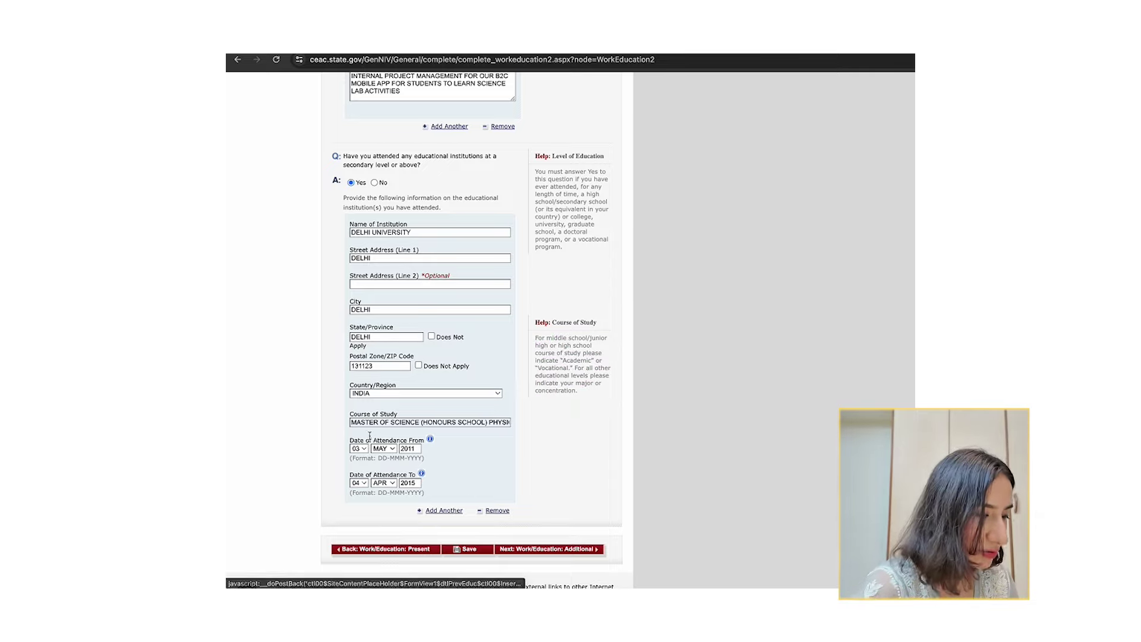
{"action": "left_click_drag", "start_coordinate": [350, 422], "coordinate": [418, 422]}
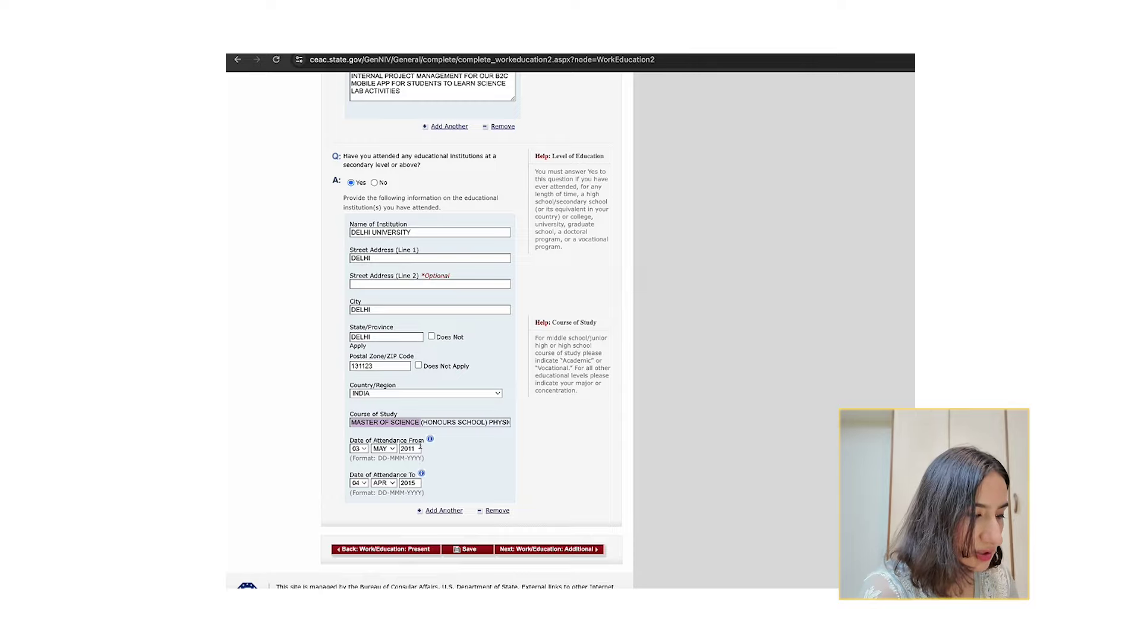
{"action": "left_click", "coordinate": [435, 511]}
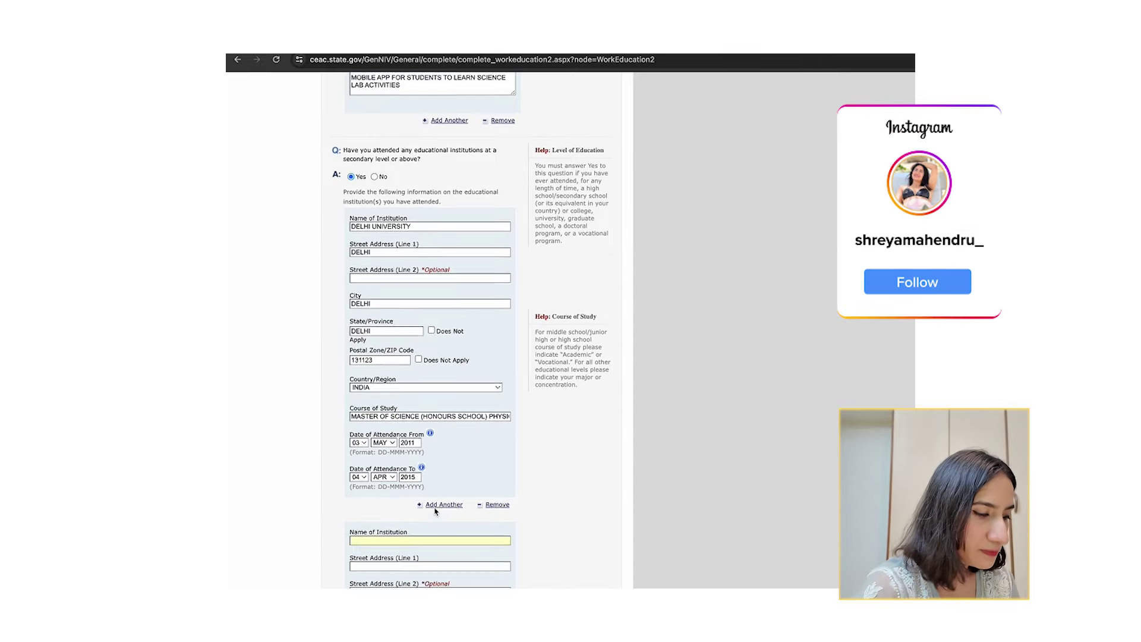
{"action": "scroll", "coordinate": [435, 511], "scroll_direction": "down", "scroll_amount": 3}
{"action": "scroll", "coordinate": [424, 544], "scroll_direction": "down", "scroll_amount": 1}
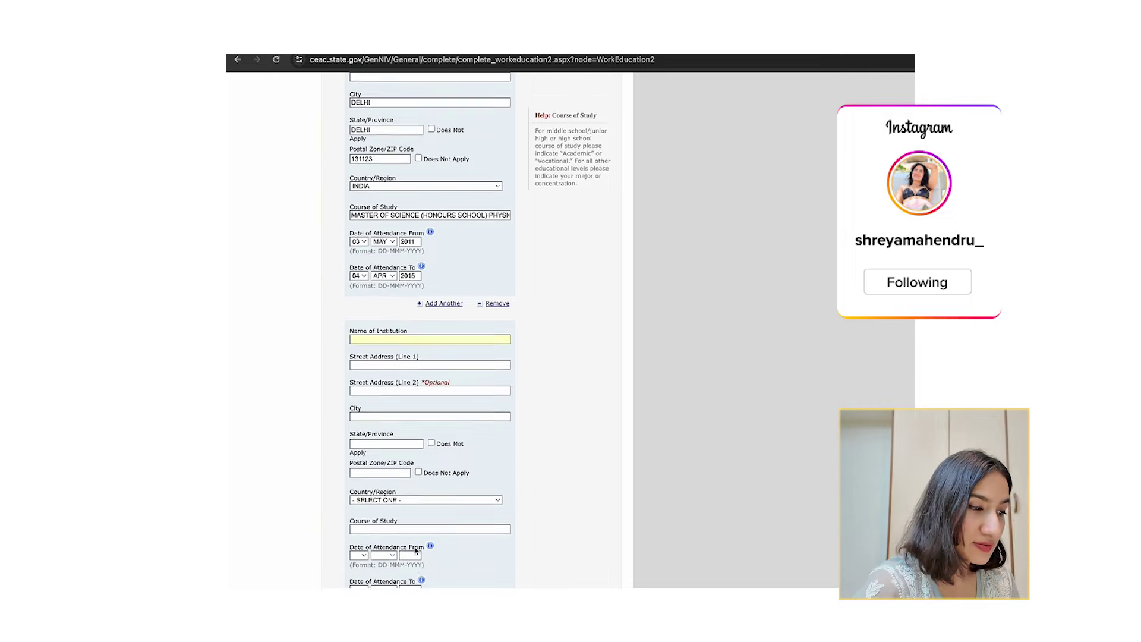
{"action": "scroll", "coordinate": [416, 546], "scroll_direction": "down", "scroll_amount": 3}
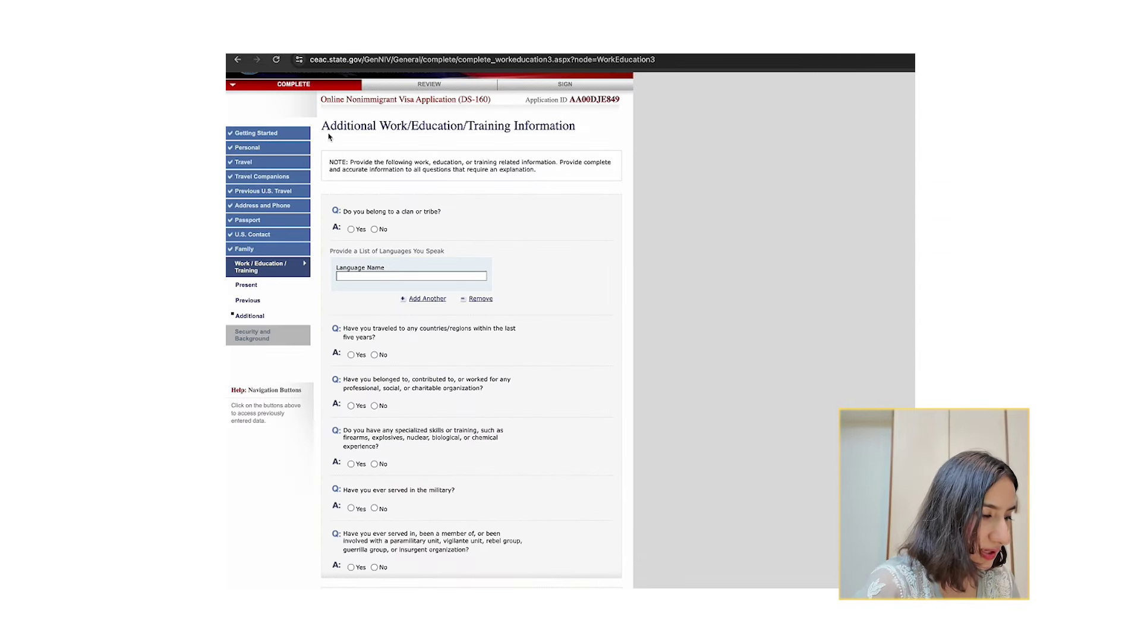
Answer No to belonging to a clan or tribe.
{"action": "left_click_drag", "start_coordinate": [321, 126], "coordinate": [508, 154]}
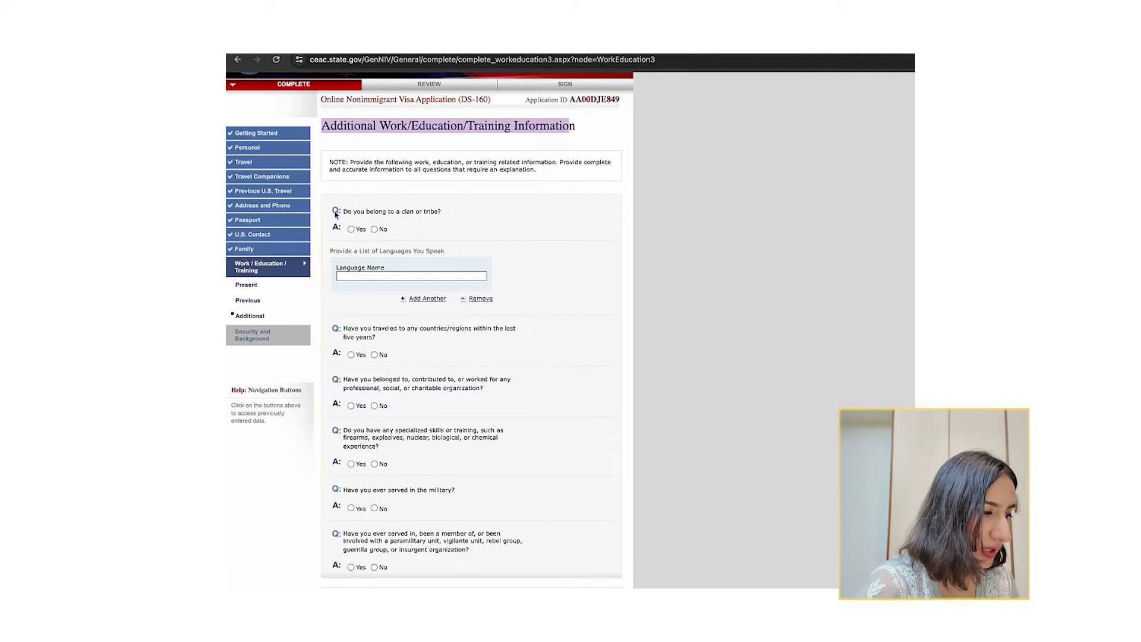
{"action": "left_click", "coordinate": [352, 212]}
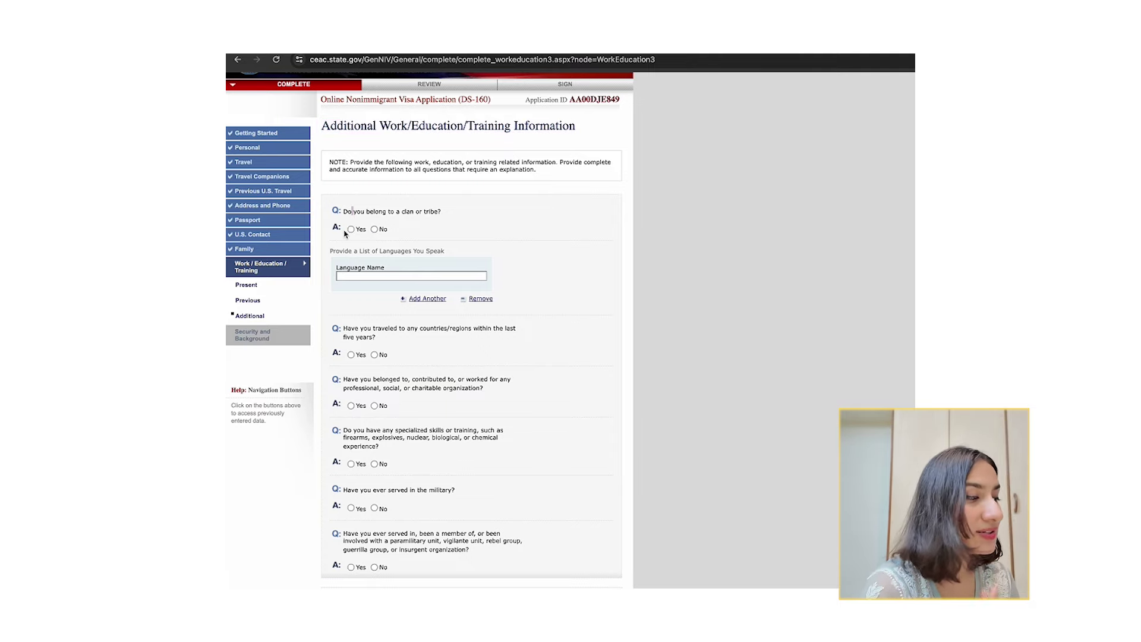
{"action": "left_click", "coordinate": [351, 229]}
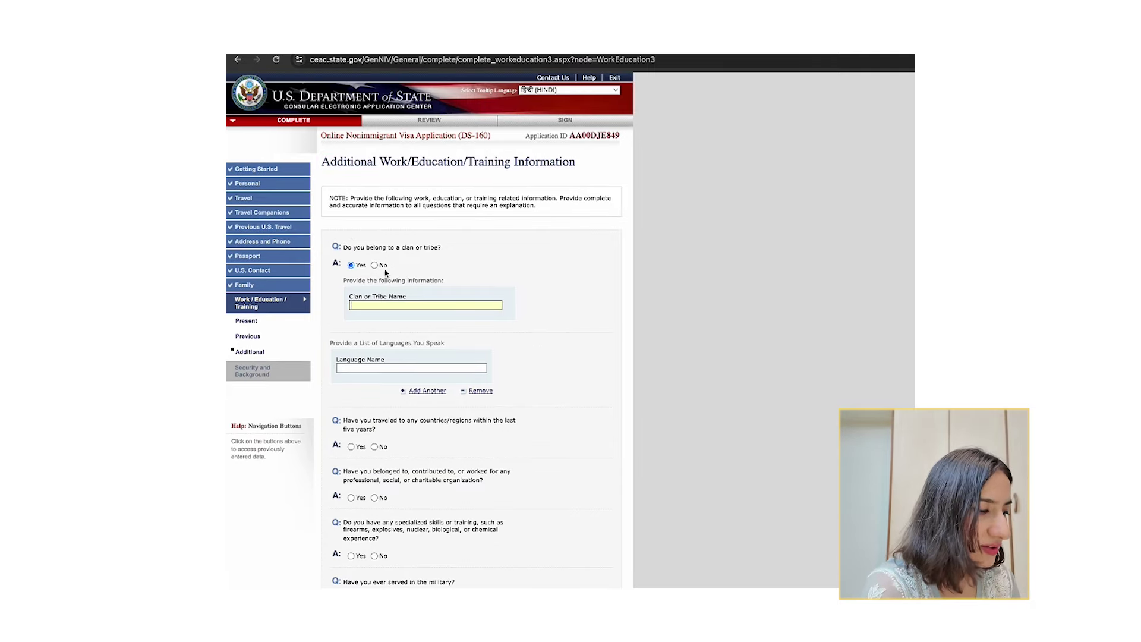
{"action": "left_click", "coordinate": [374, 266]}
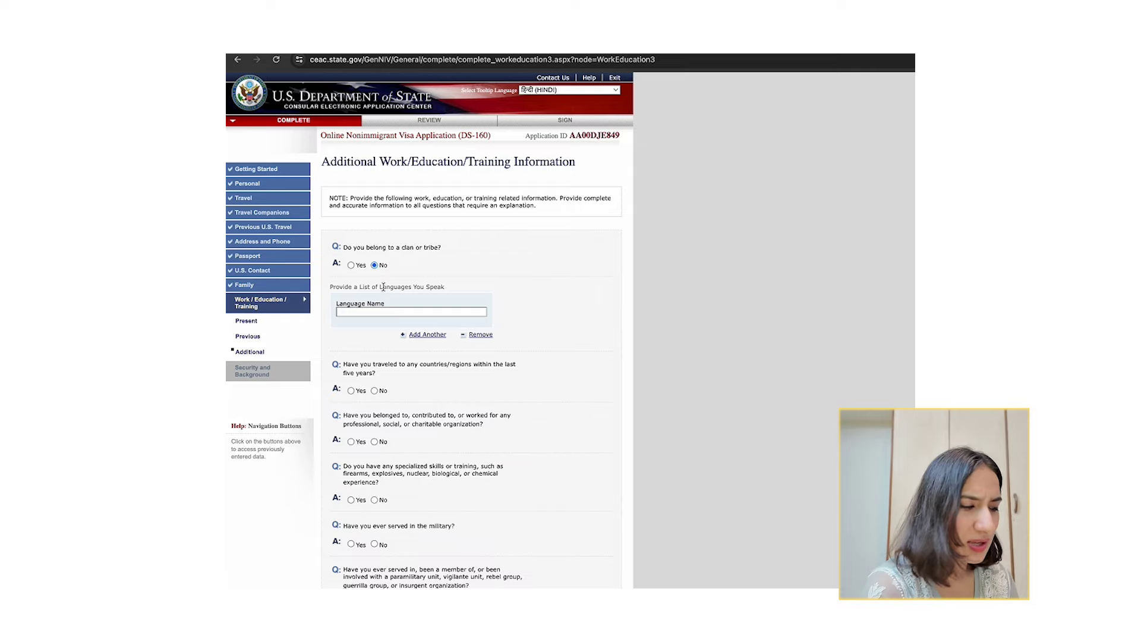
List HINDI, ENGLISH and PUNJABI as the languages spoken.
{"action": "left_click_drag", "start_coordinate": [365, 291], "coordinate": [440, 287]}
{"action": "left_click", "coordinate": [407, 314]}
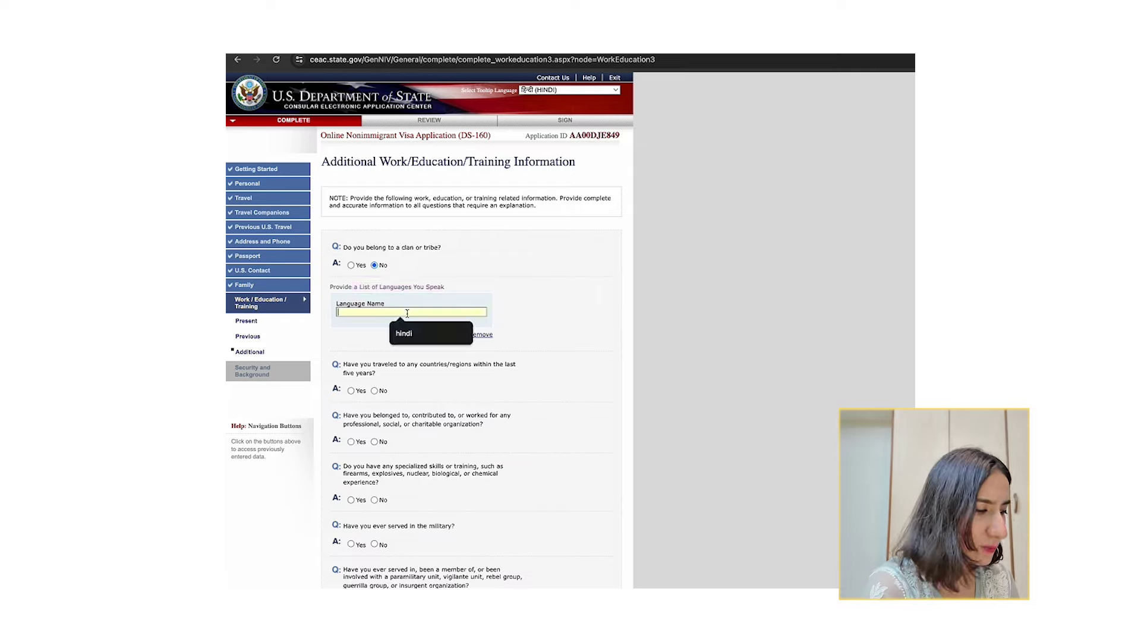
{"action": "left_click", "coordinate": [416, 332]}
{"action": "left_click", "coordinate": [435, 336]}
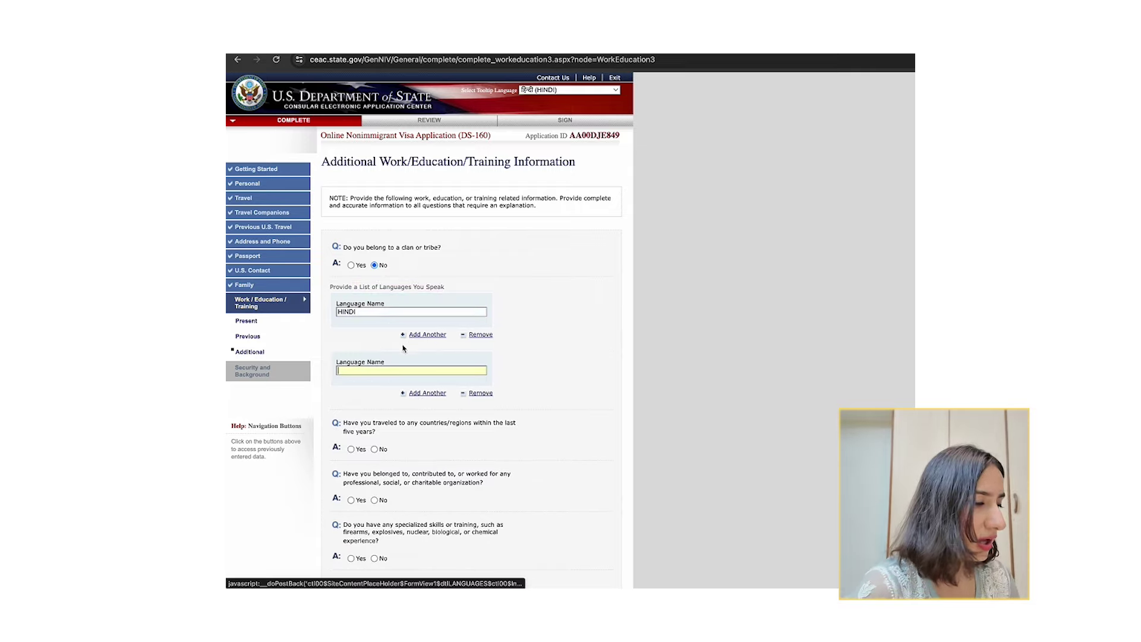
{"action": "left_click", "coordinate": [351, 373]}
{"action": "left_click", "coordinate": [398, 389]}
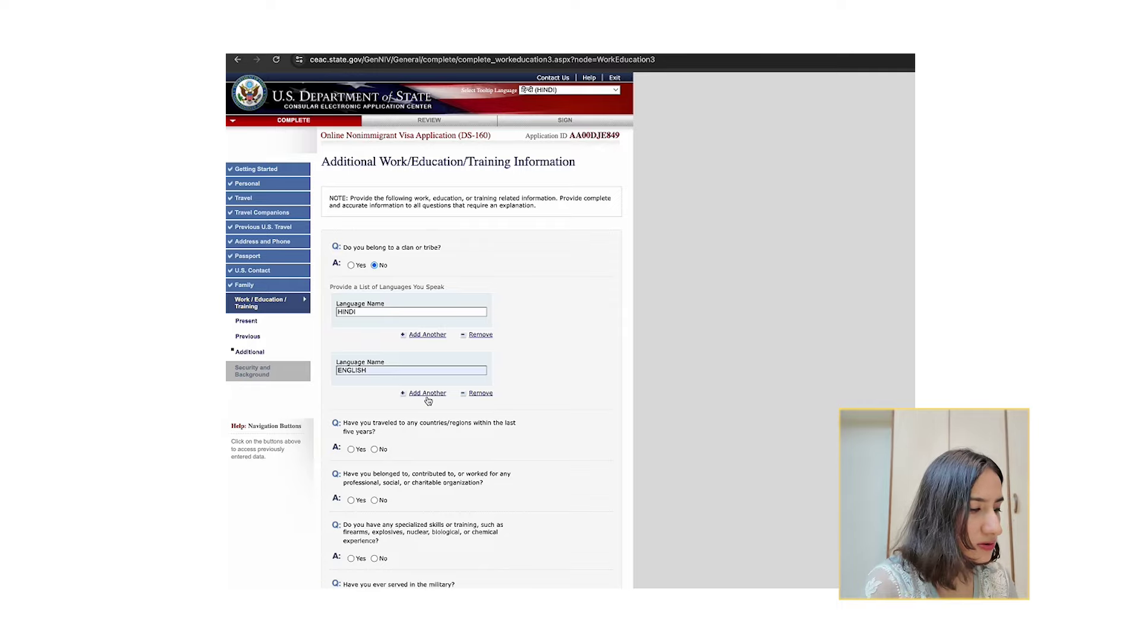
{"action": "left_click", "coordinate": [426, 394]}
{"action": "left_click", "coordinate": [392, 428]}
{"action": "left_click", "coordinate": [406, 445]}
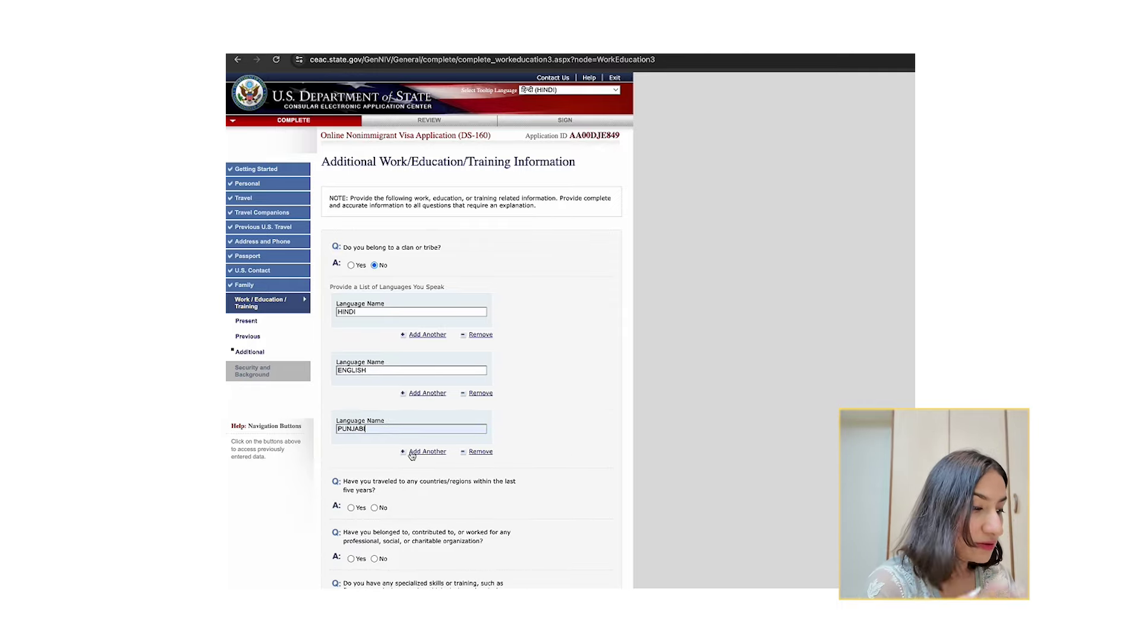
{"action": "scroll", "coordinate": [410, 452], "scroll_direction": "down", "scroll_amount": 3}
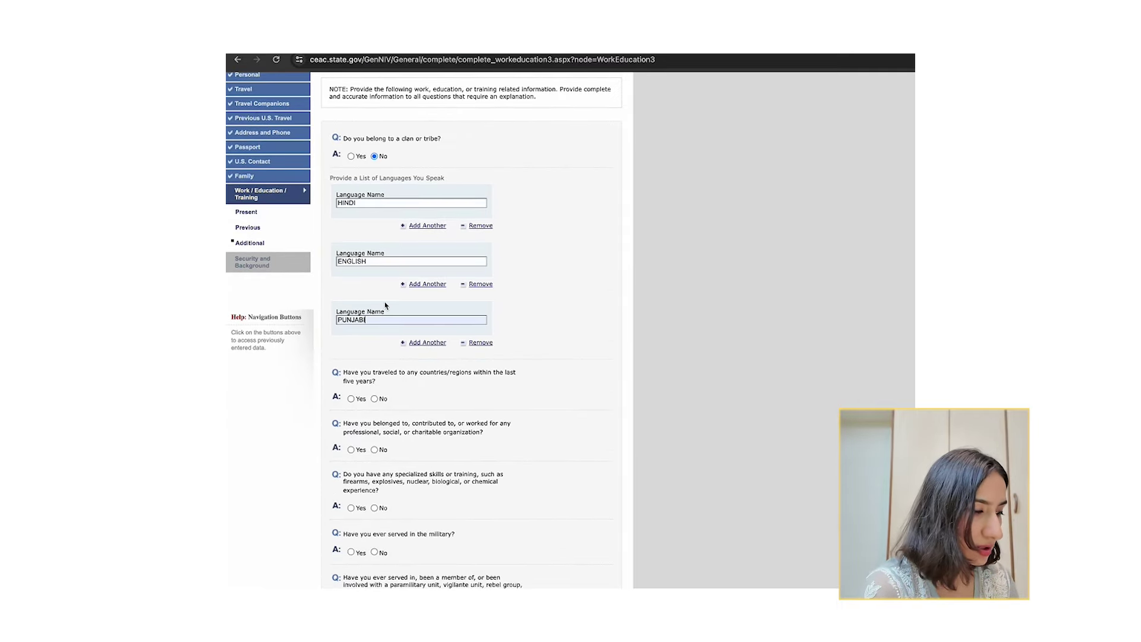
{"action": "scroll", "coordinate": [385, 305], "scroll_direction": "down", "scroll_amount": 2}
{"action": "left_click_drag", "start_coordinate": [346, 290], "coordinate": [358, 297]}
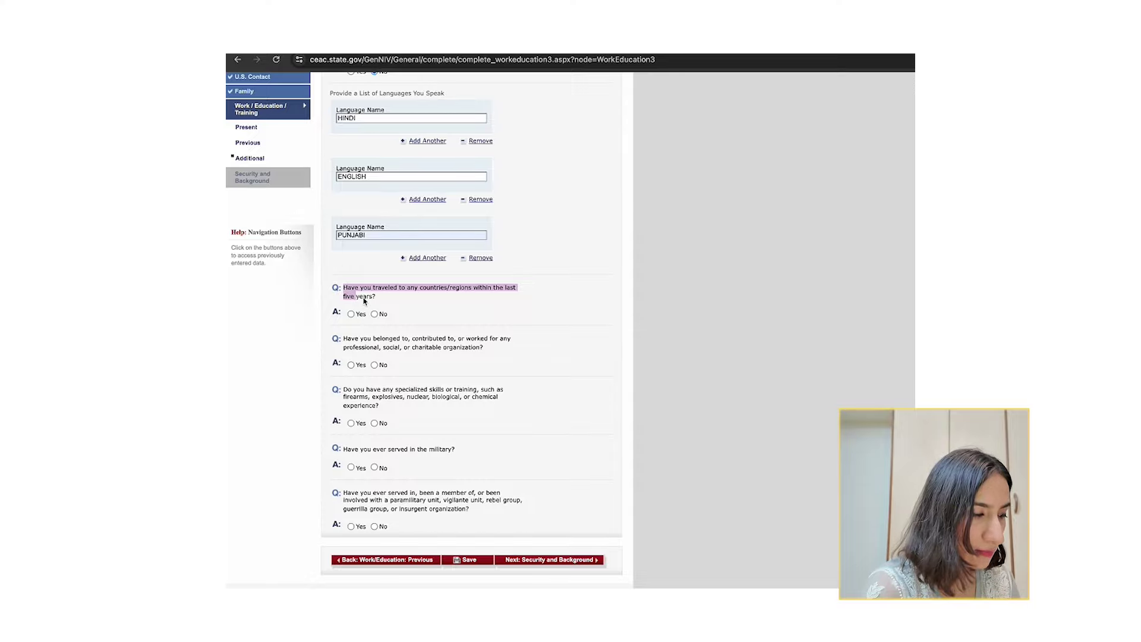
{"action": "left_click", "coordinate": [362, 297]}
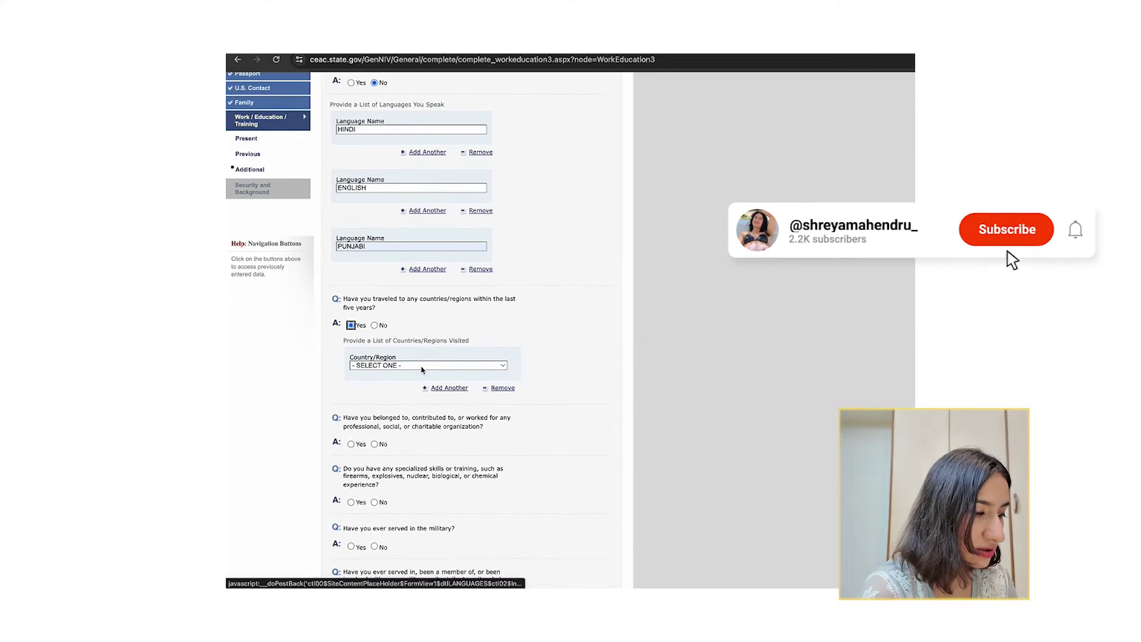
List ESTONIA, LATVIA and PORTUGAL as the countries visited in the last five years.
{"action": "left_click", "coordinate": [422, 369]}
{"action": "scroll", "coordinate": [422, 497], "scroll_direction": "down", "scroll_amount": 10}
{"action": "left_click", "coordinate": [405, 531]}
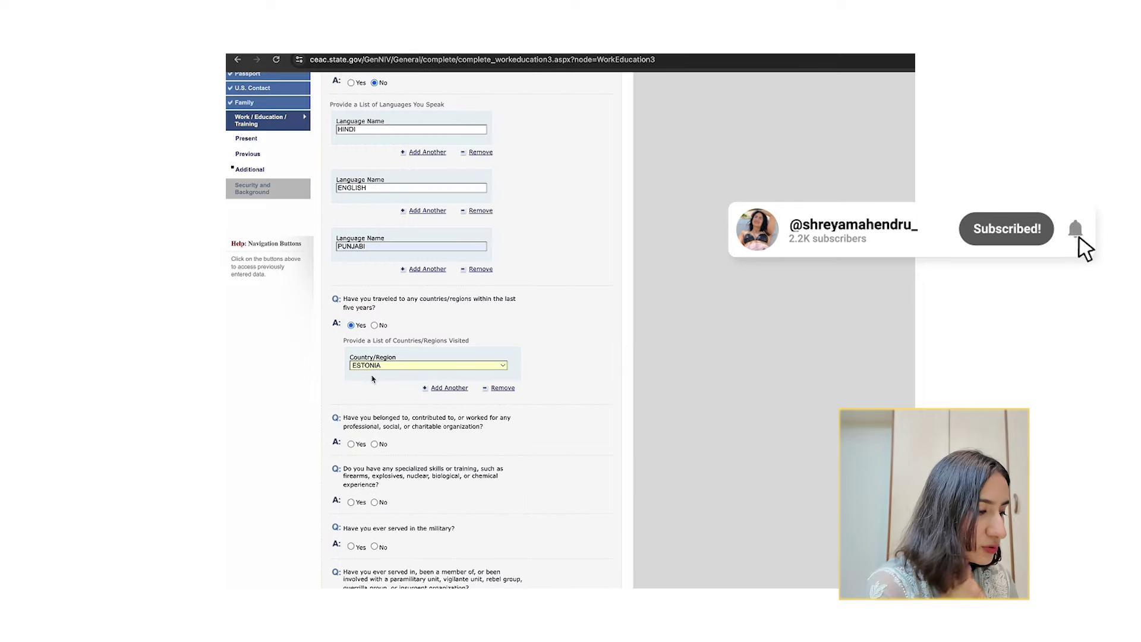
{"action": "left_click", "coordinate": [449, 387]}
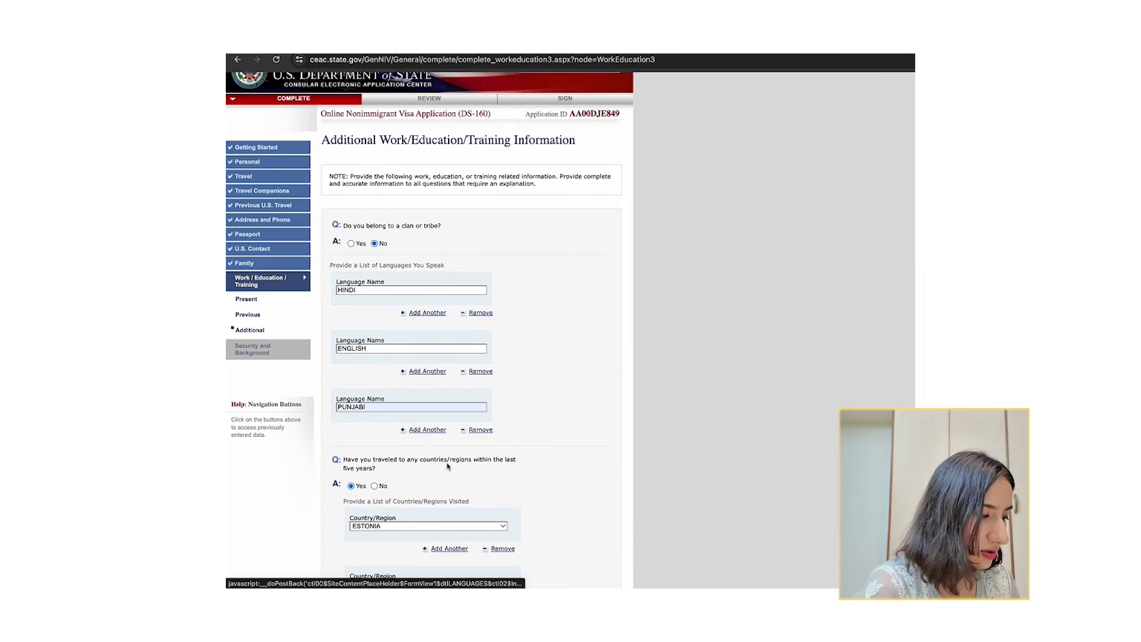
{"action": "scroll", "coordinate": [416, 458], "scroll_direction": "down", "scroll_amount": 3}
{"action": "left_click", "coordinate": [414, 449]}
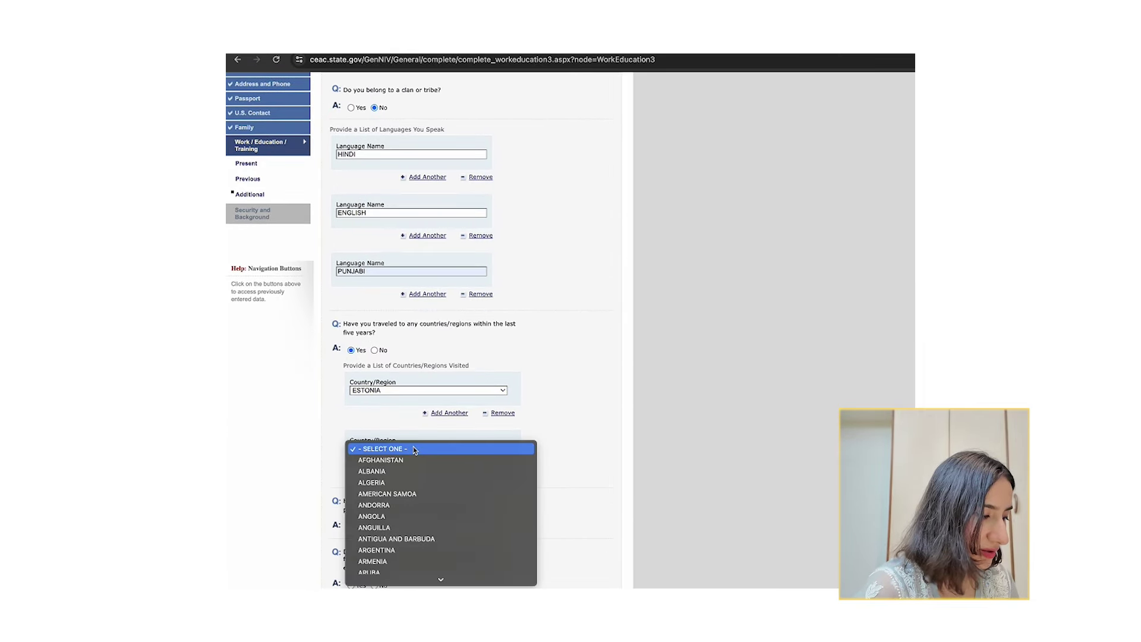
{"action": "scroll", "coordinate": [414, 410], "scroll_direction": "down", "scroll_amount": 15}
{"action": "left_click", "coordinate": [412, 359]}
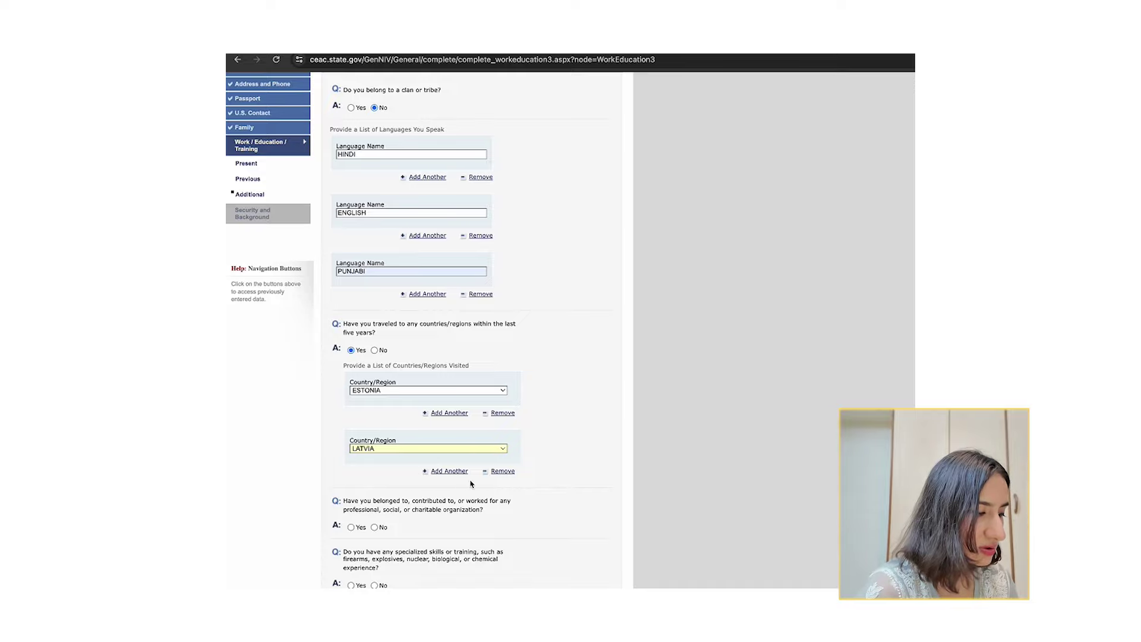
{"action": "left_click", "coordinate": [447, 471]}
{"action": "scroll", "coordinate": [443, 416], "scroll_direction": "down", "scroll_amount": 5}
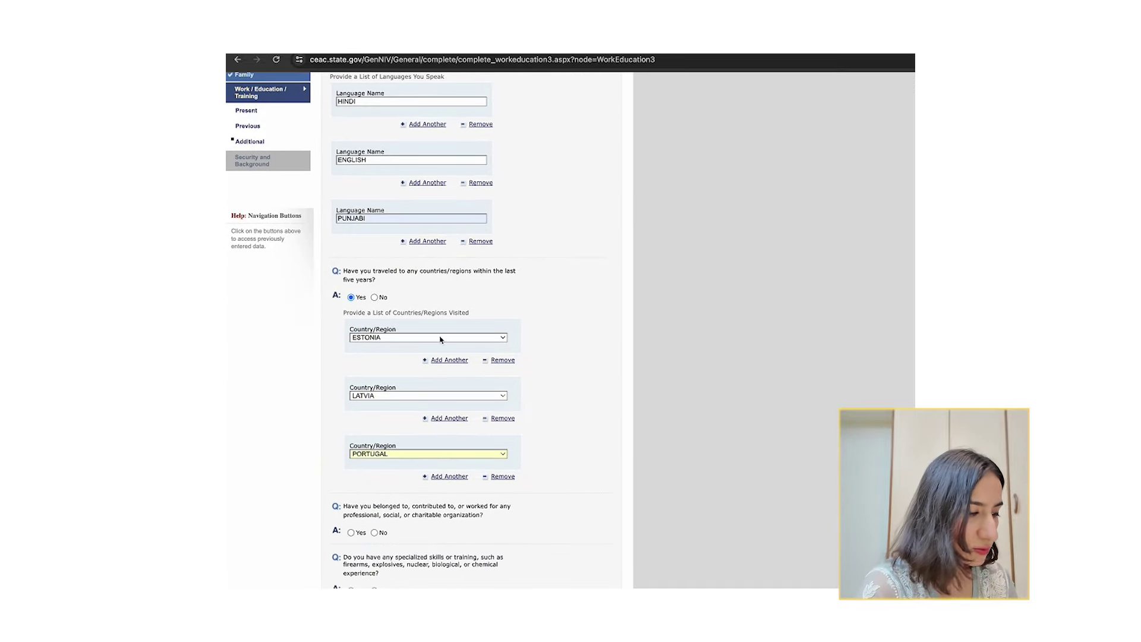
{"action": "scroll", "coordinate": [416, 366], "scroll_direction": "down", "scroll_amount": 4}
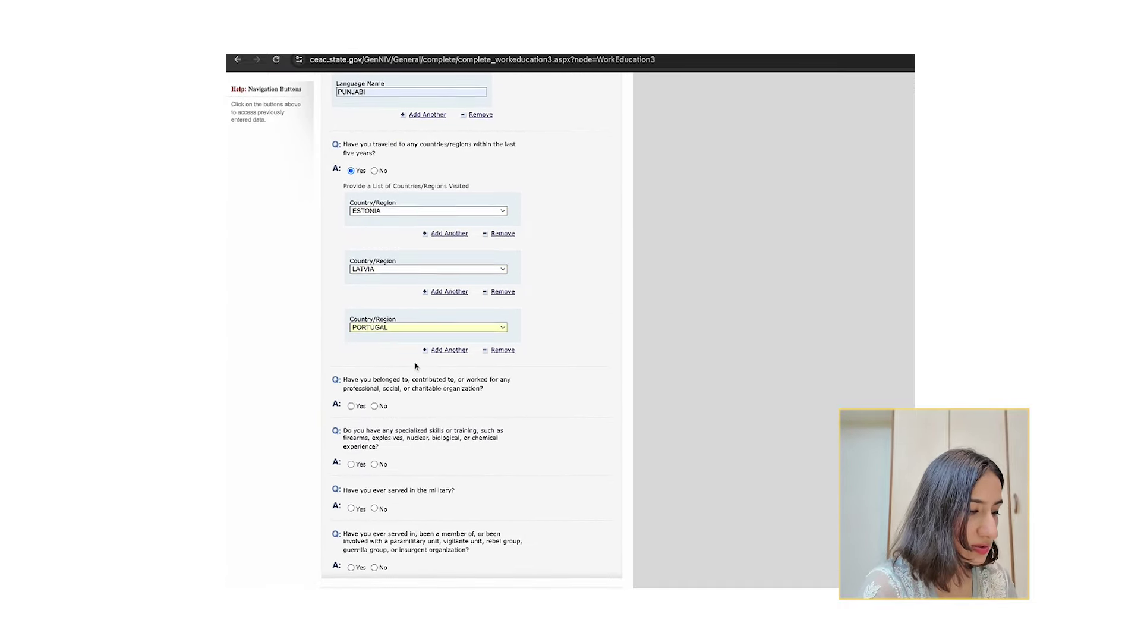
{"action": "left_click_drag", "start_coordinate": [362, 379], "coordinate": [403, 389]}
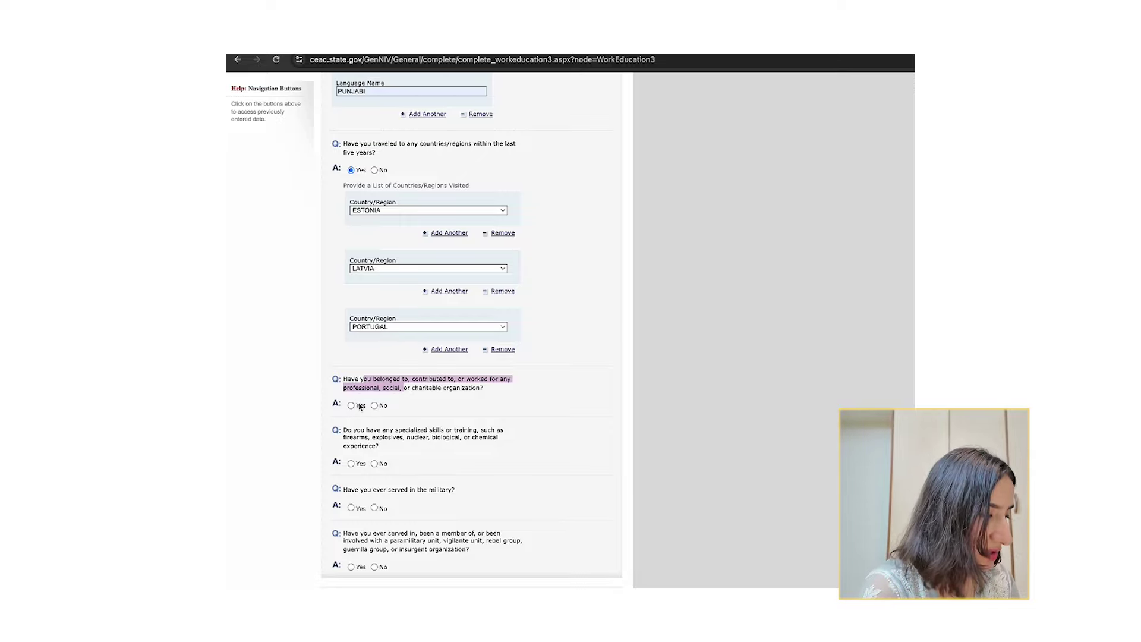
Answer Yes to organization membership and enter 'we initiate' as the organization name.
{"action": "left_click", "coordinate": [351, 405]}
{"action": "scroll", "coordinate": [416, 434], "scroll_direction": "down", "scroll_amount": 5}
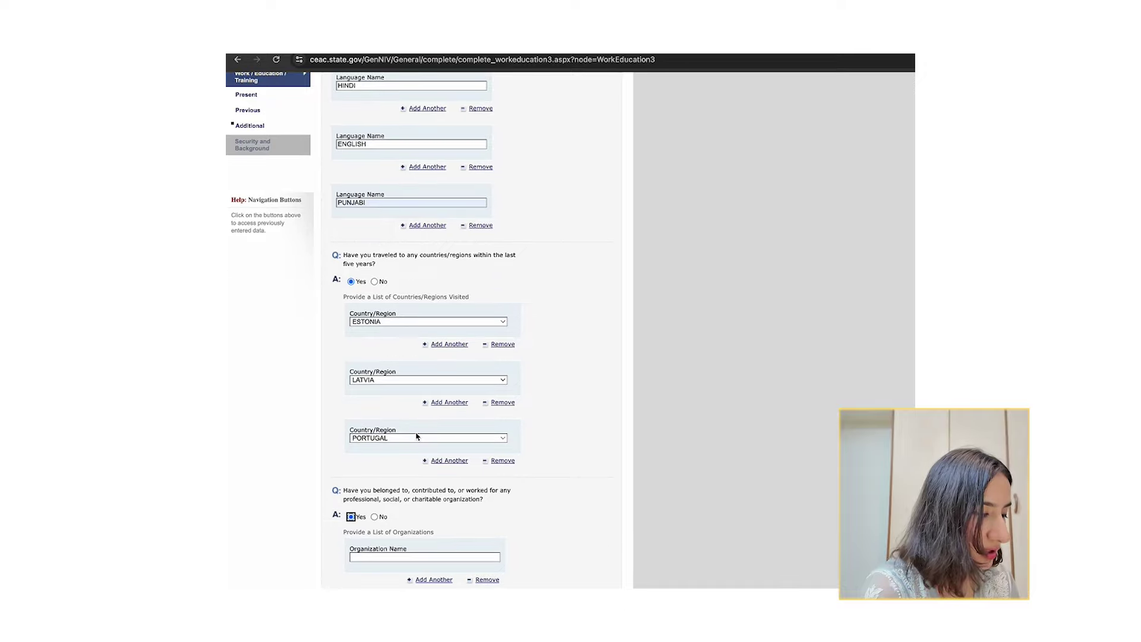
{"action": "left_click", "coordinate": [379, 470]}
{"action": "type", "text": "we initiate"}
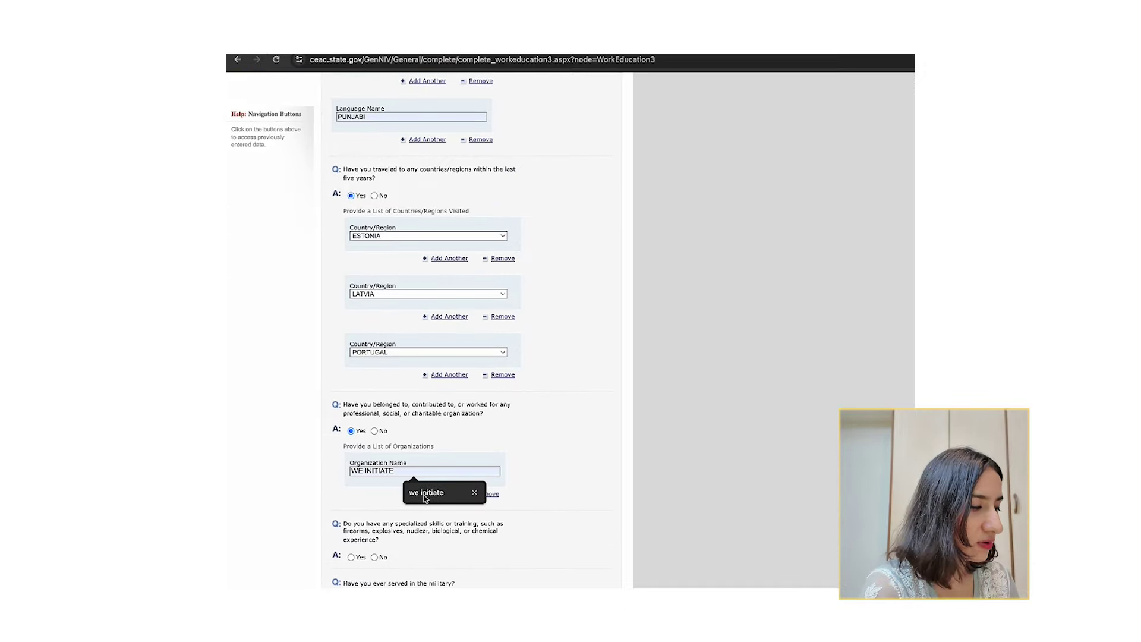
{"action": "left_click", "coordinate": [426, 495]}
Answer No to specialized skills, military service and paramilitary questions, then continue to Security Part 1.
{"action": "scroll", "coordinate": [447, 484], "scroll_direction": "down", "scroll_amount": 3}
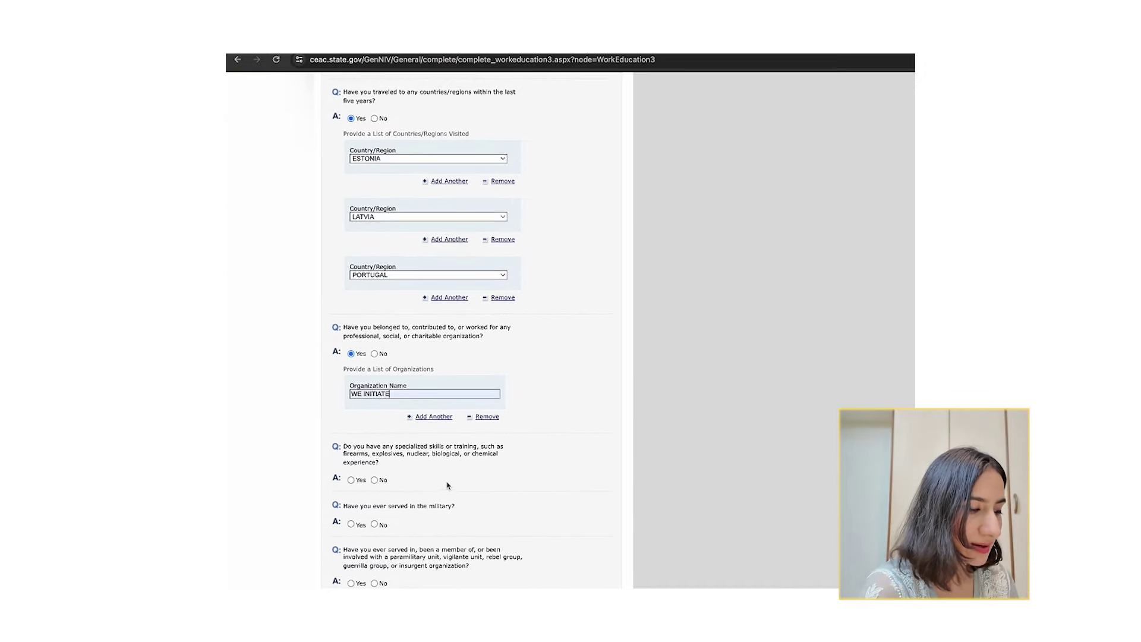
{"action": "scroll", "coordinate": [451, 424], "scroll_direction": "down", "scroll_amount": 2}
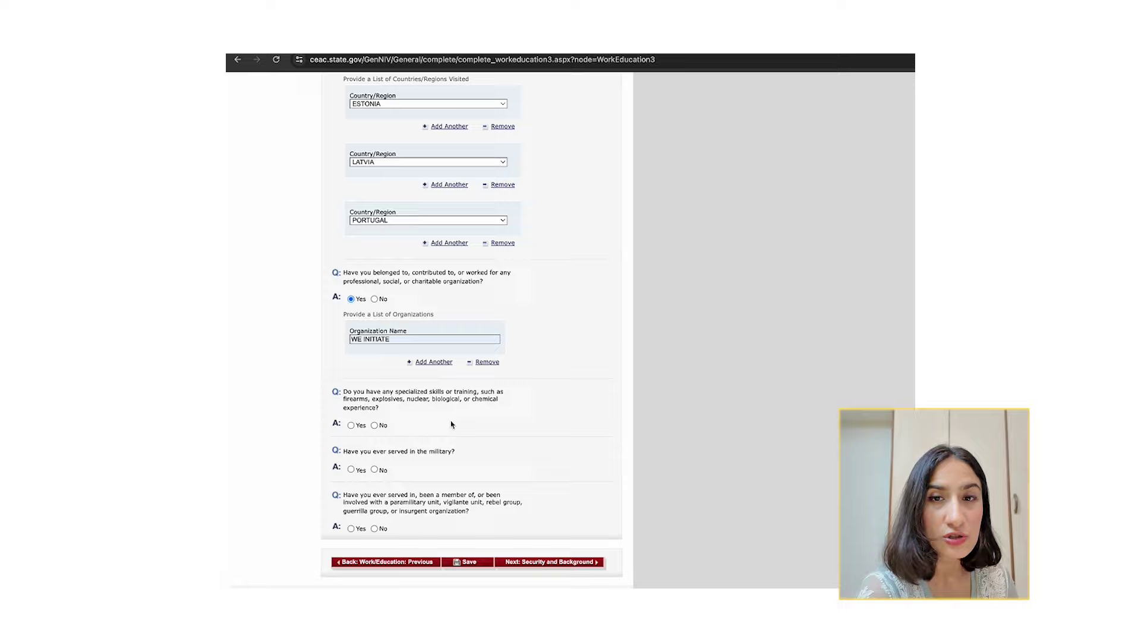
{"action": "left_click_drag", "start_coordinate": [383, 394], "coordinate": [391, 413]}
{"action": "left_click", "coordinate": [391, 407]}
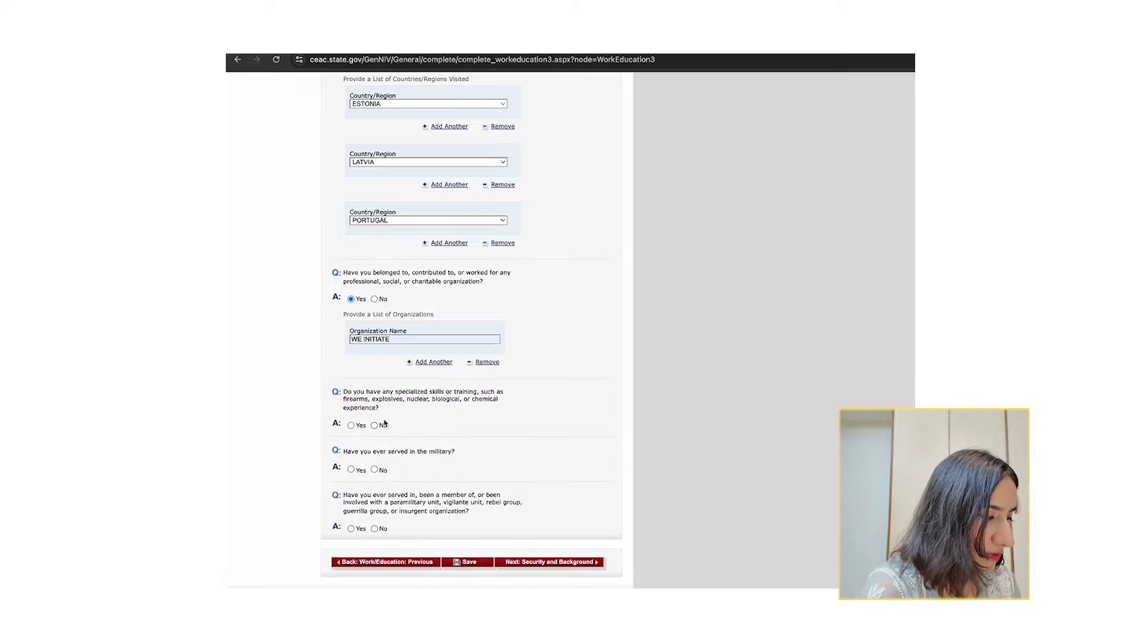
{"action": "left_click", "coordinate": [374, 426]}
{"action": "scroll", "coordinate": [374, 423], "scroll_direction": "down", "scroll_amount": 2}
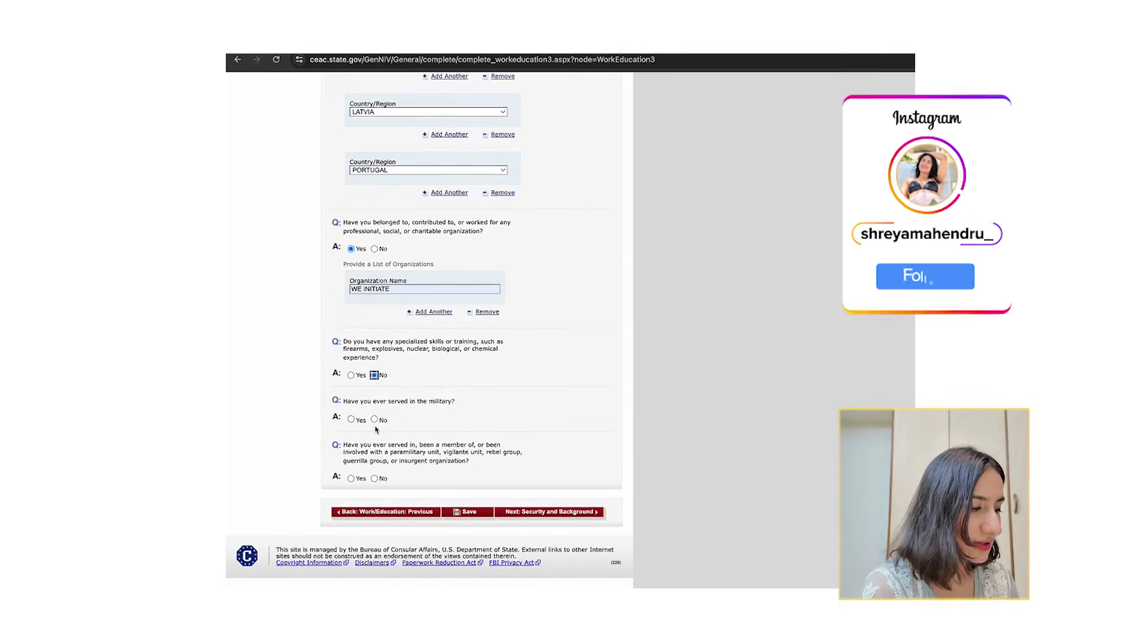
{"action": "left_click", "coordinate": [374, 420]}
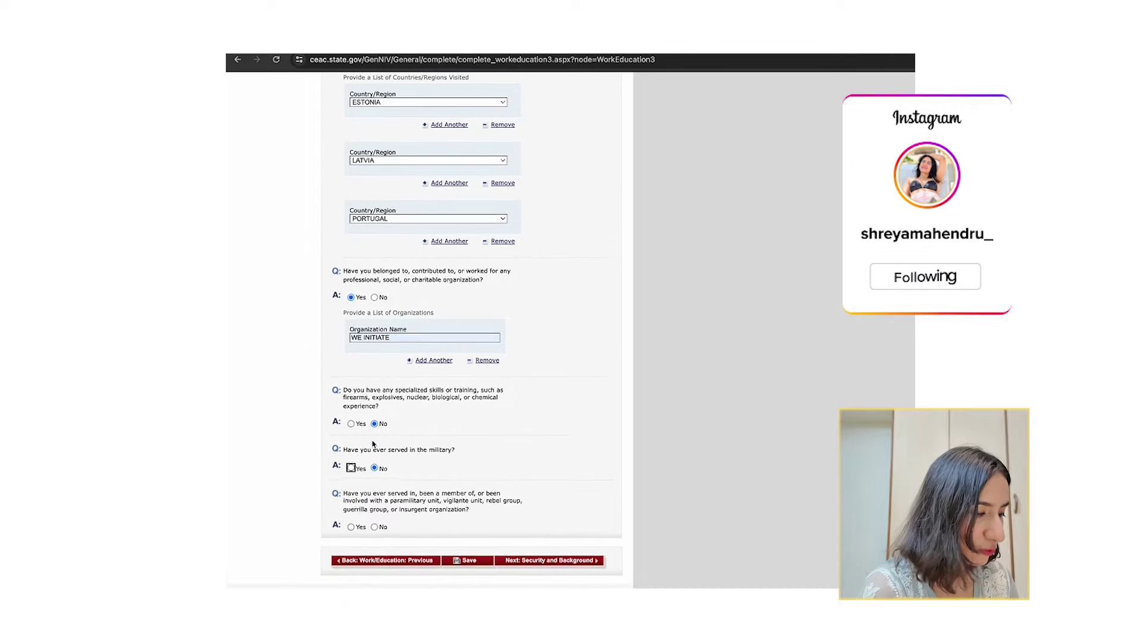
{"action": "left_click_drag", "start_coordinate": [372, 452], "coordinate": [372, 461]}
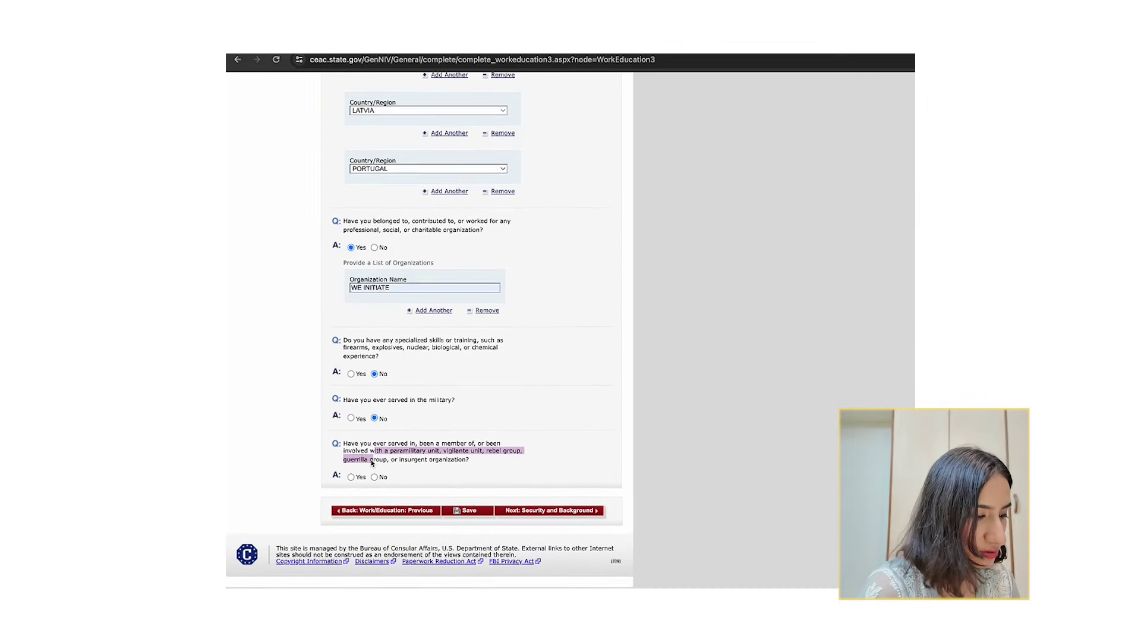
{"action": "left_click", "coordinate": [375, 479]}
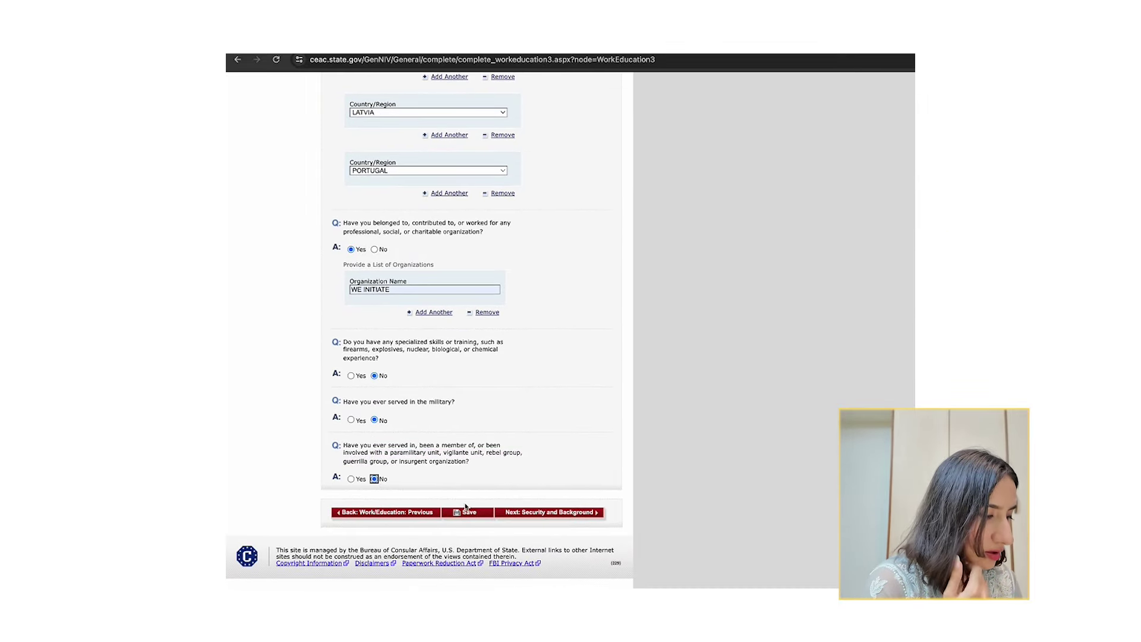
{"action": "left_click", "coordinate": [548, 512]}
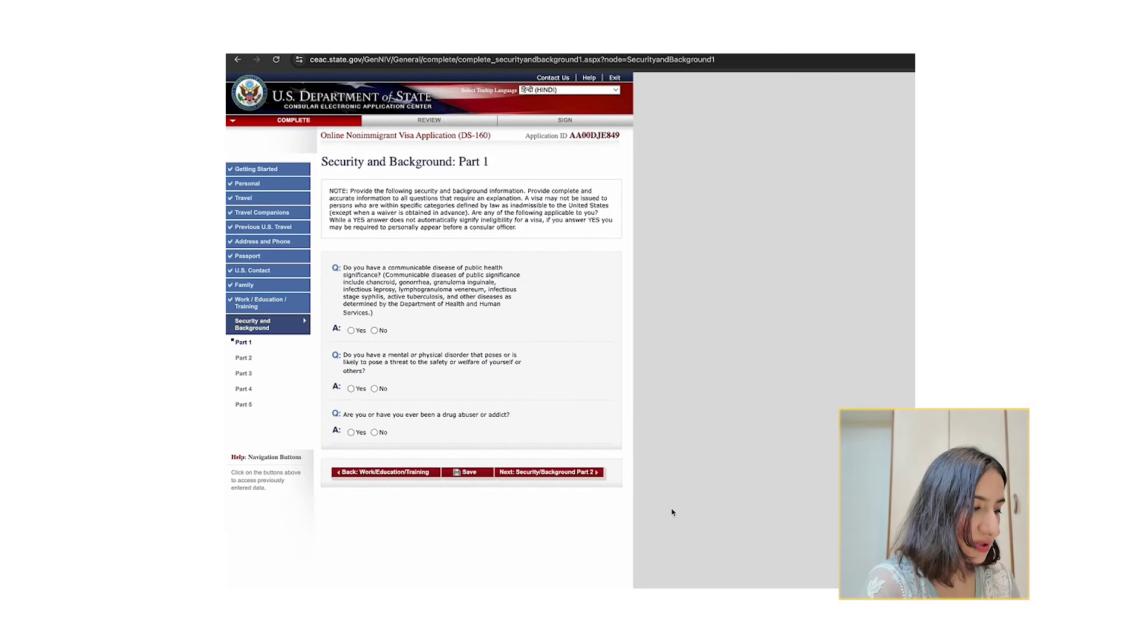
Answer No to the communicable disease question after briefly selecting Yes to see the Explain box.
{"action": "mouse_move", "coordinate": [407, 268]}
{"action": "left_mouse_down"}
{"action": "mouse_move", "coordinate": [408, 298]}
{"action": "mouse_move", "coordinate": [412, 273]}
{"action": "left_mouse_up"}
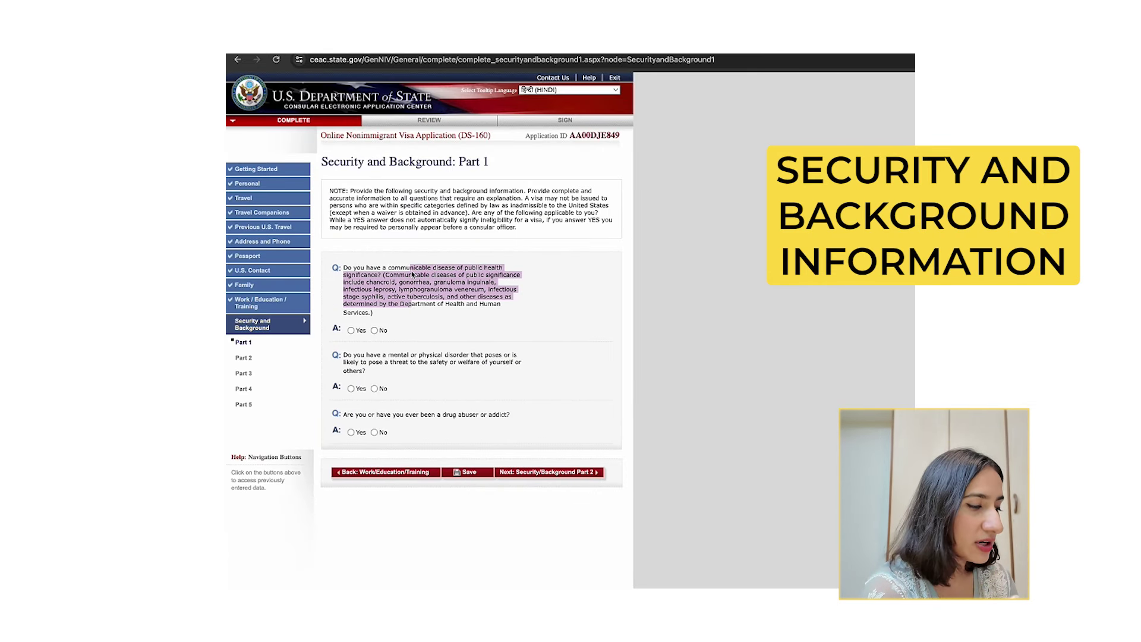
{"action": "left_click", "coordinate": [375, 331]}
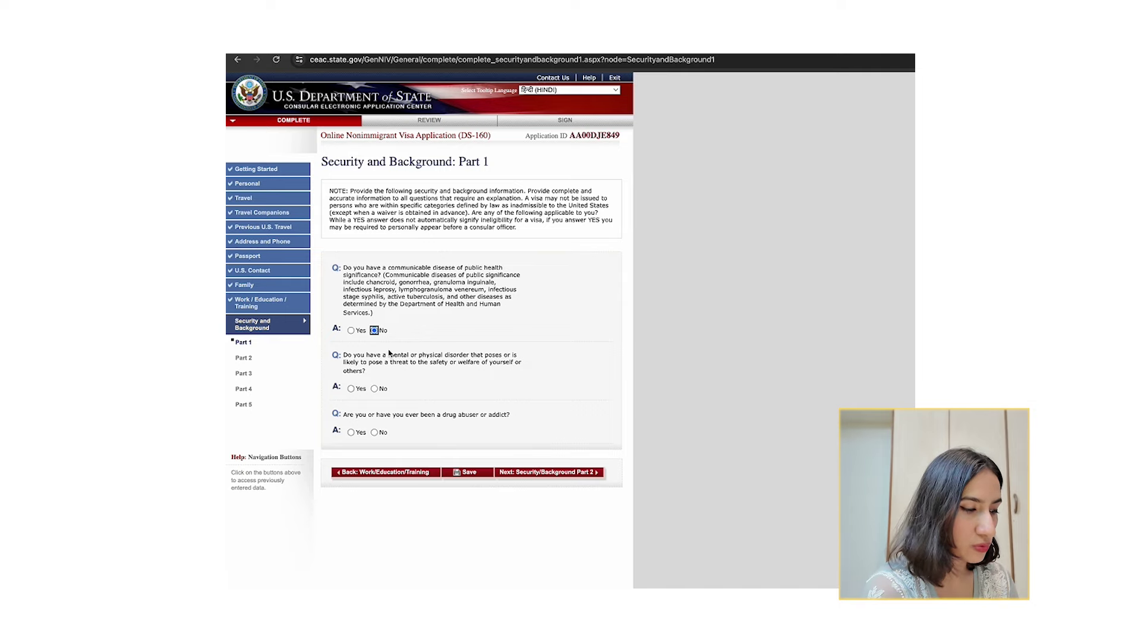
{"action": "left_click", "coordinate": [352, 330]}
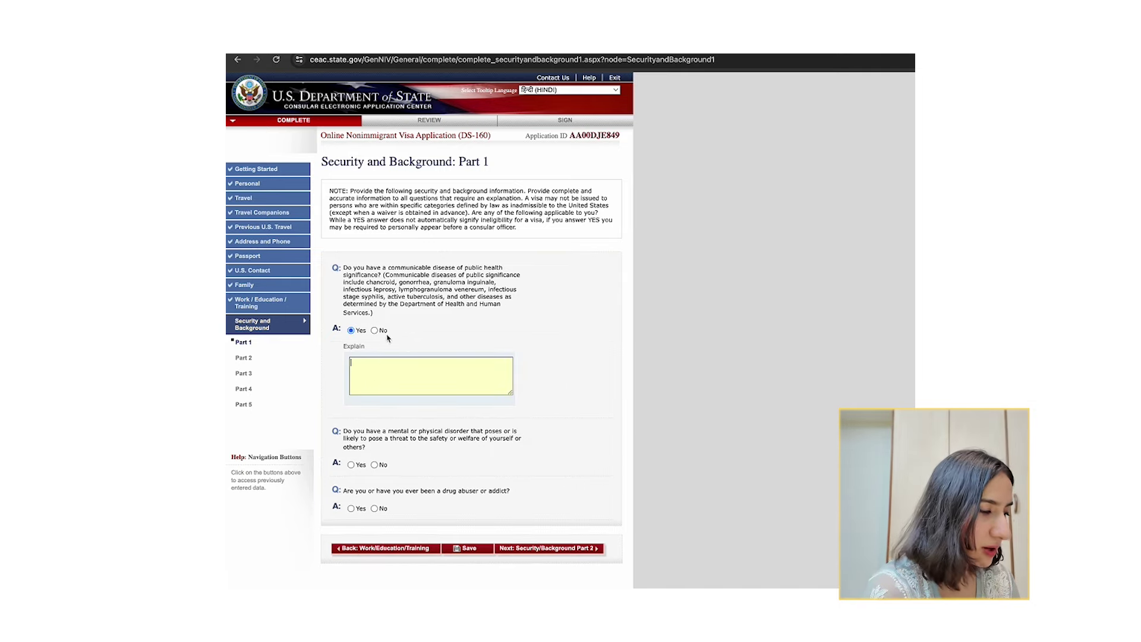
{"action": "left_click", "coordinate": [374, 330]}
Answer No to the mental disorder and drug abuse questions.
{"action": "scroll", "coordinate": [370, 339], "scroll_direction": "down", "scroll_amount": 1}
{"action": "left_click_drag", "start_coordinate": [366, 321], "coordinate": [464, 340]}
{"action": "left_click", "coordinate": [373, 354]}
{"action": "scroll", "coordinate": [372, 354], "scroll_direction": "down", "scroll_amount": 1}
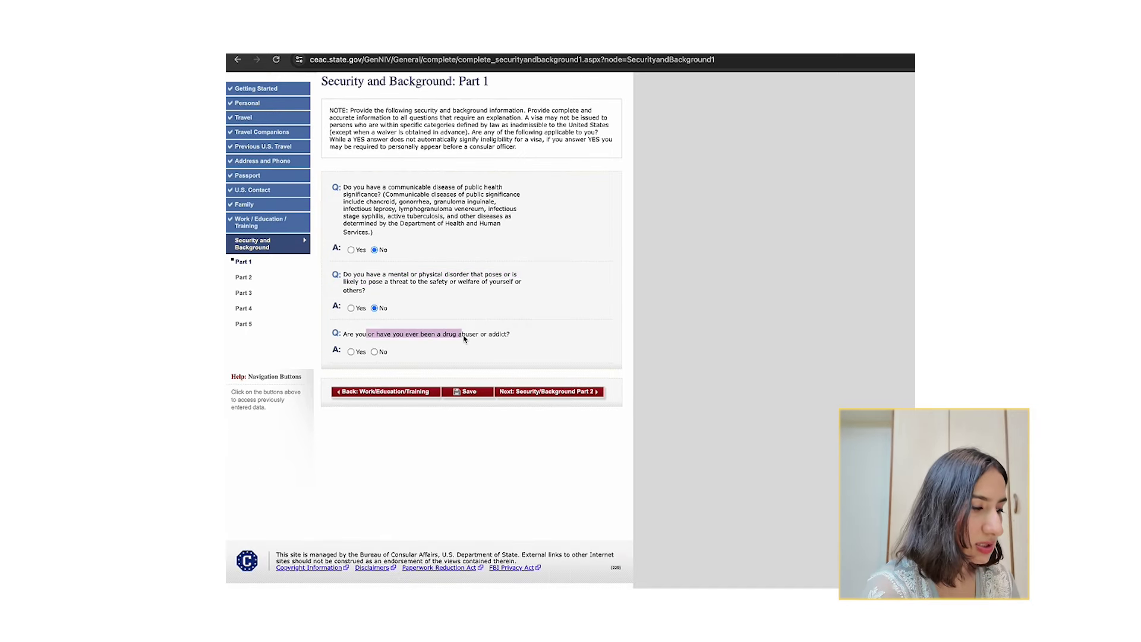
{"action": "left_click", "coordinate": [374, 352]}
On Security Part 2, answer No to arrest, controlled substances, prostitution and money laundering.
{"action": "left_click", "coordinate": [542, 394]}
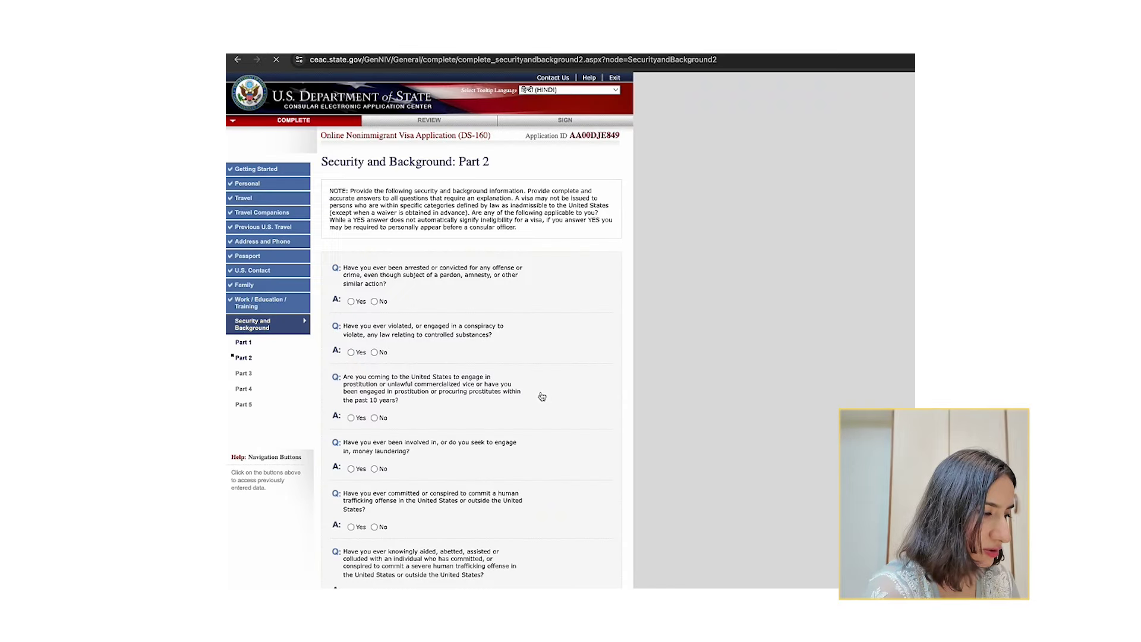
{"action": "left_click_drag", "start_coordinate": [385, 272], "coordinate": [386, 284]}
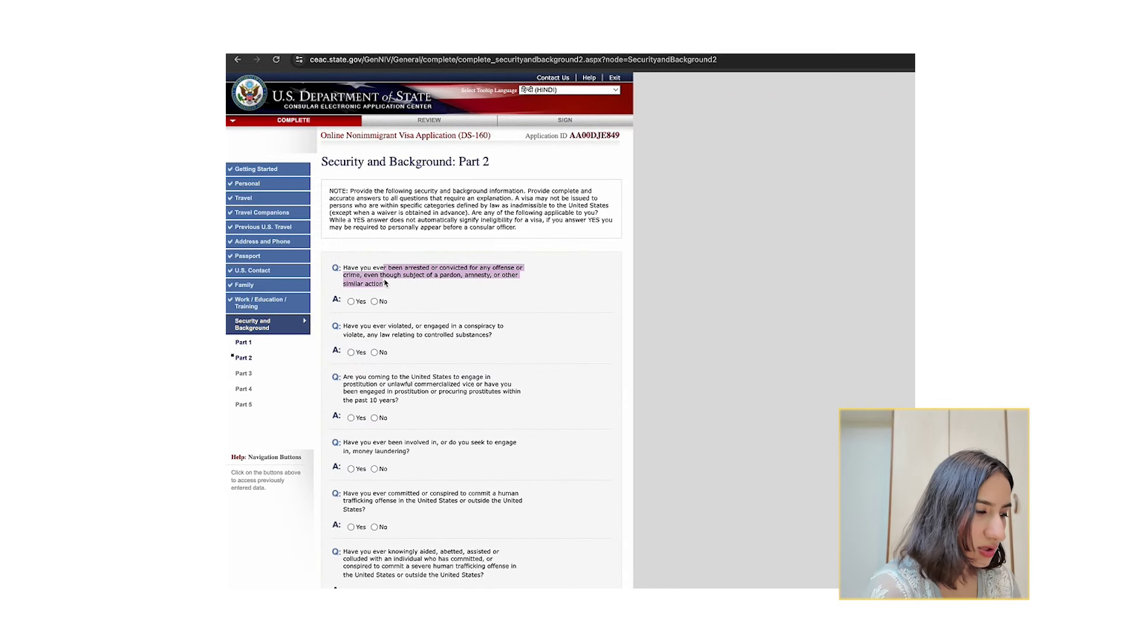
{"action": "left_click", "coordinate": [374, 301]}
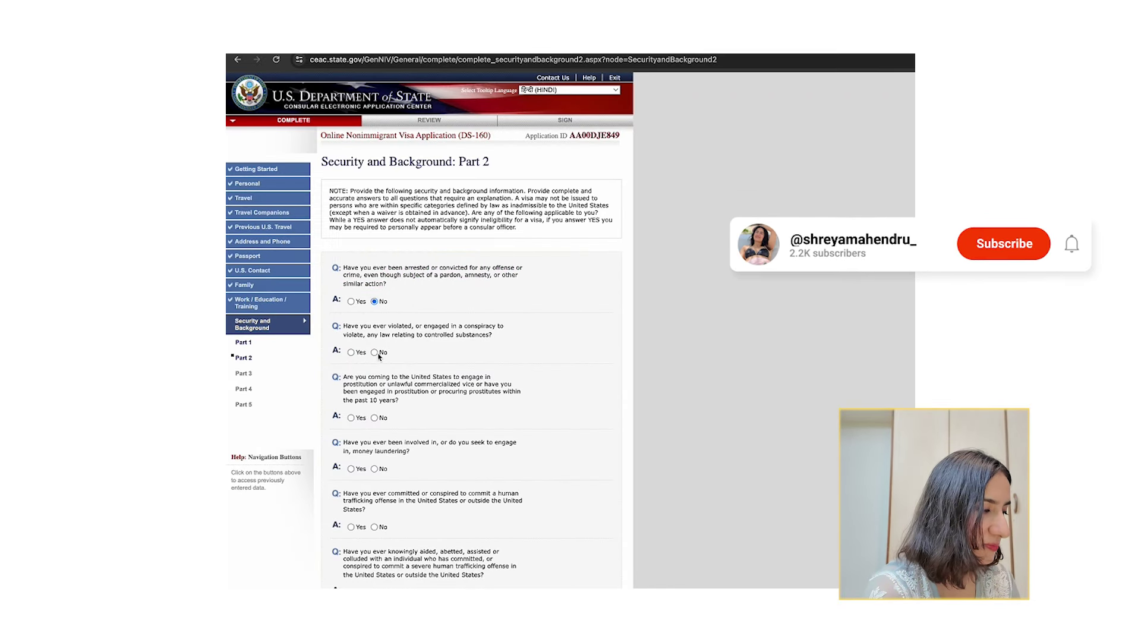
{"action": "left_click", "coordinate": [374, 352]}
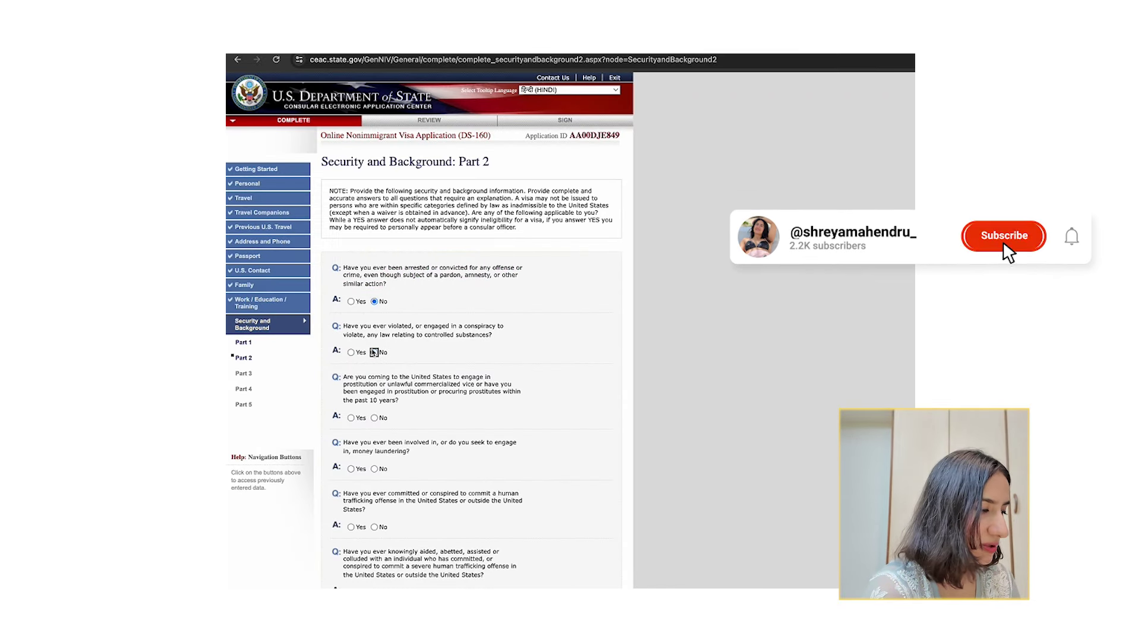
{"action": "left_click", "coordinate": [374, 417]}
{"action": "left_click", "coordinate": [374, 469]}
Answer No to human trafficking, aiding trafficking and trafficking relative questions.
{"action": "scroll", "coordinate": [374, 469], "scroll_direction": "down", "scroll_amount": 5}
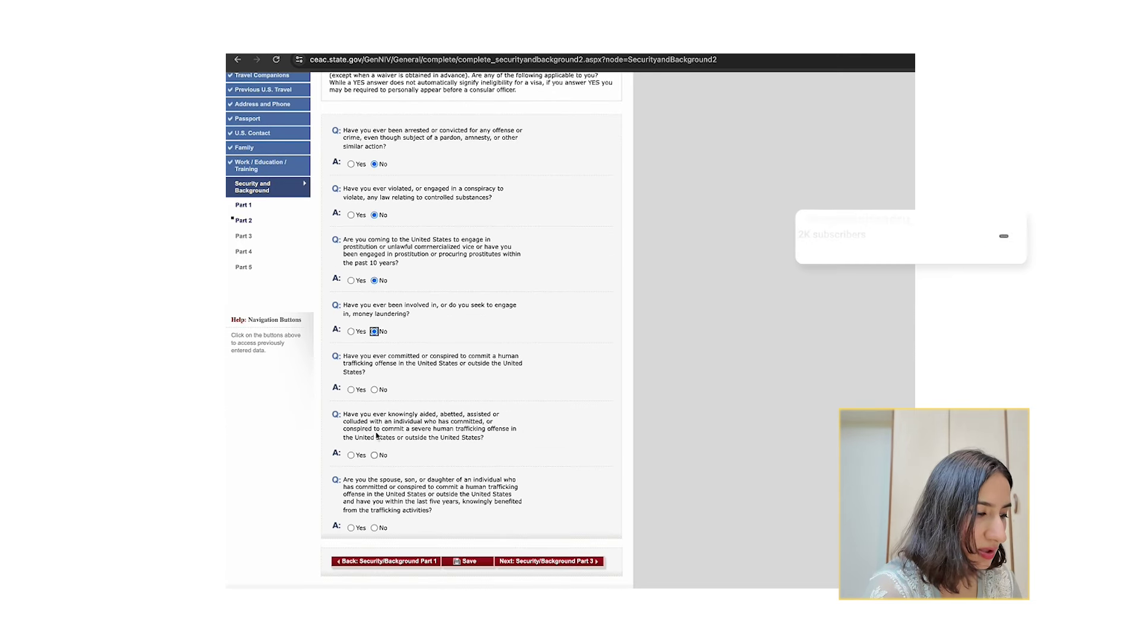
{"action": "left_click", "coordinate": [376, 392]}
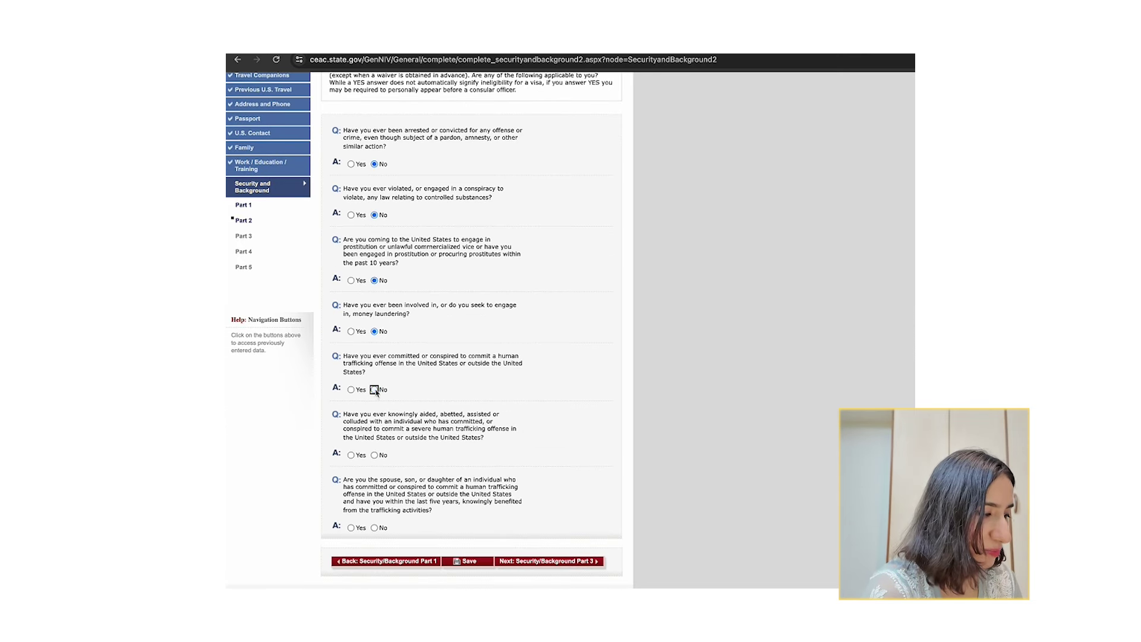
{"action": "left_click", "coordinate": [376, 456]}
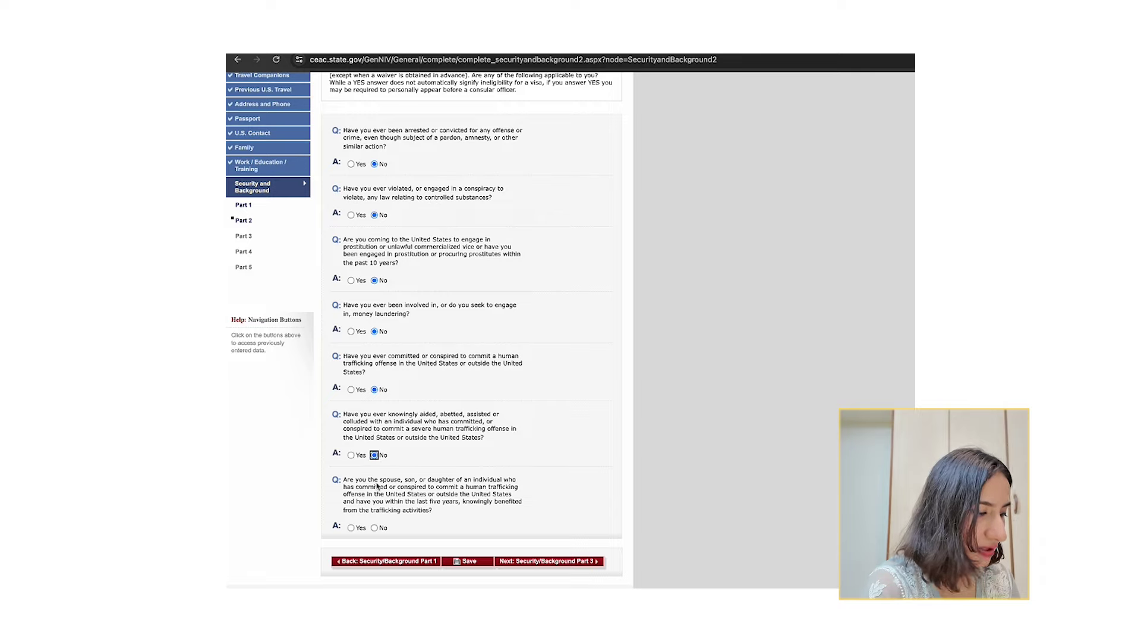
{"action": "left_click_drag", "start_coordinate": [378, 481], "coordinate": [378, 504]}
{"action": "left_click", "coordinate": [378, 505]}
{"action": "left_click", "coordinate": [375, 528]}
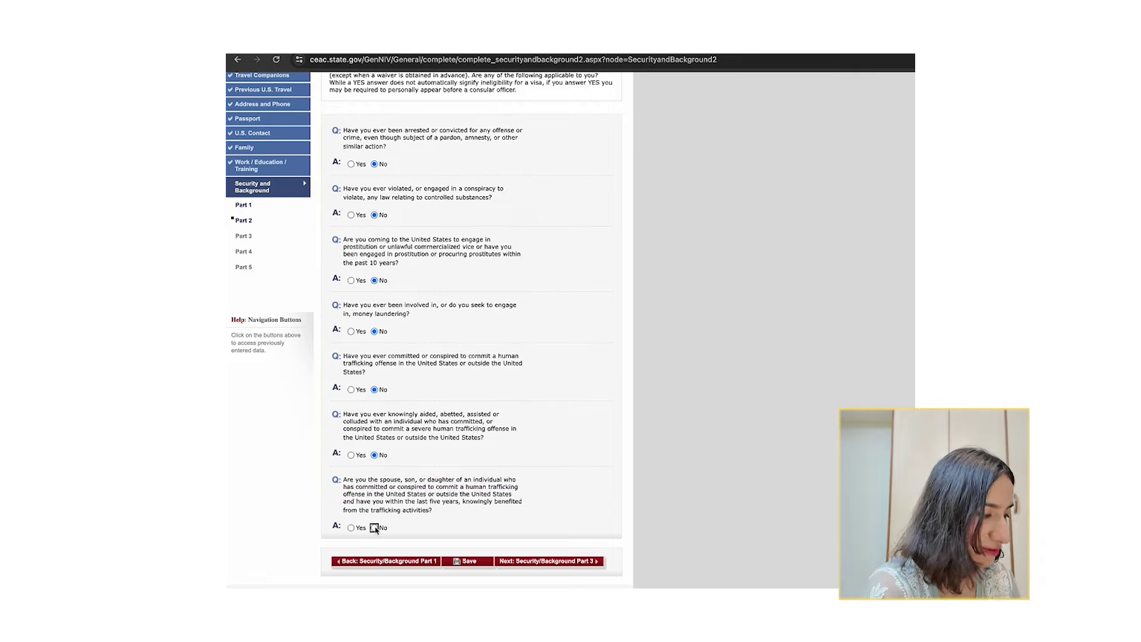
On Security Part 3, answer No to espionage and all four terrorism questions.
{"action": "left_click", "coordinate": [541, 564]}
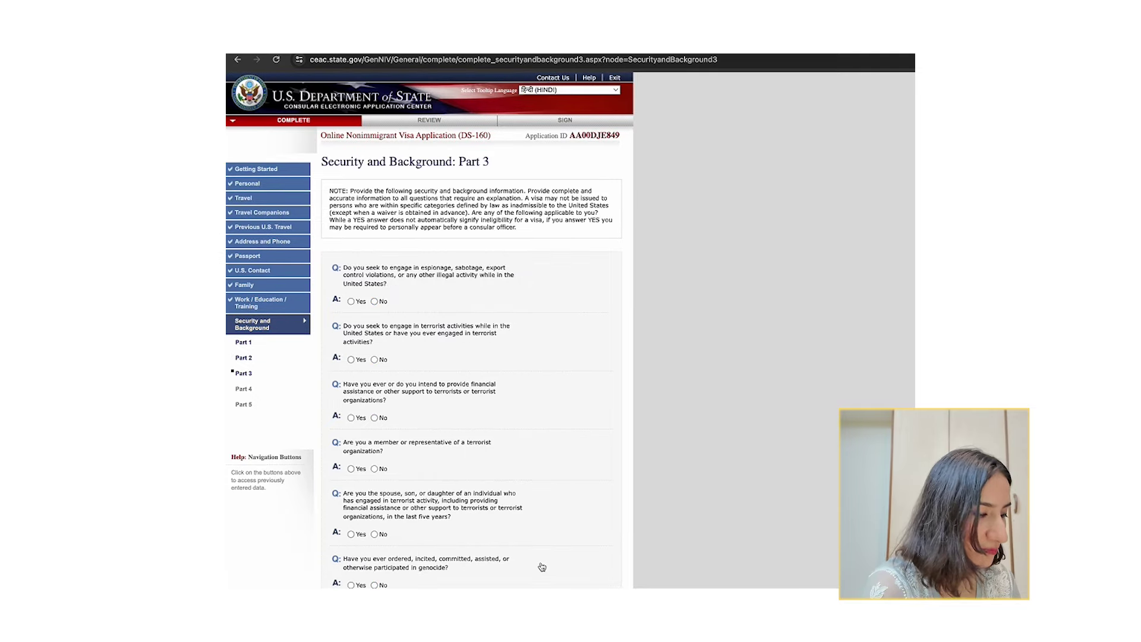
{"action": "left_click", "coordinate": [375, 302]}
{"action": "left_click", "coordinate": [375, 359]}
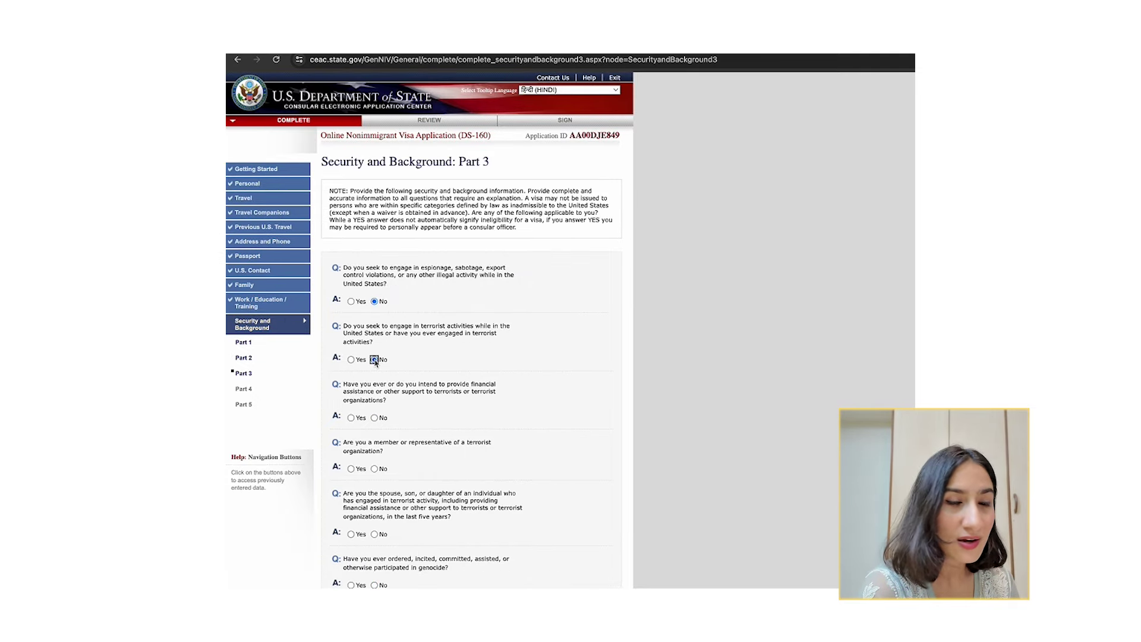
{"action": "left_click", "coordinate": [375, 418]}
{"action": "scroll", "coordinate": [374, 416], "scroll_direction": "down", "scroll_amount": 3}
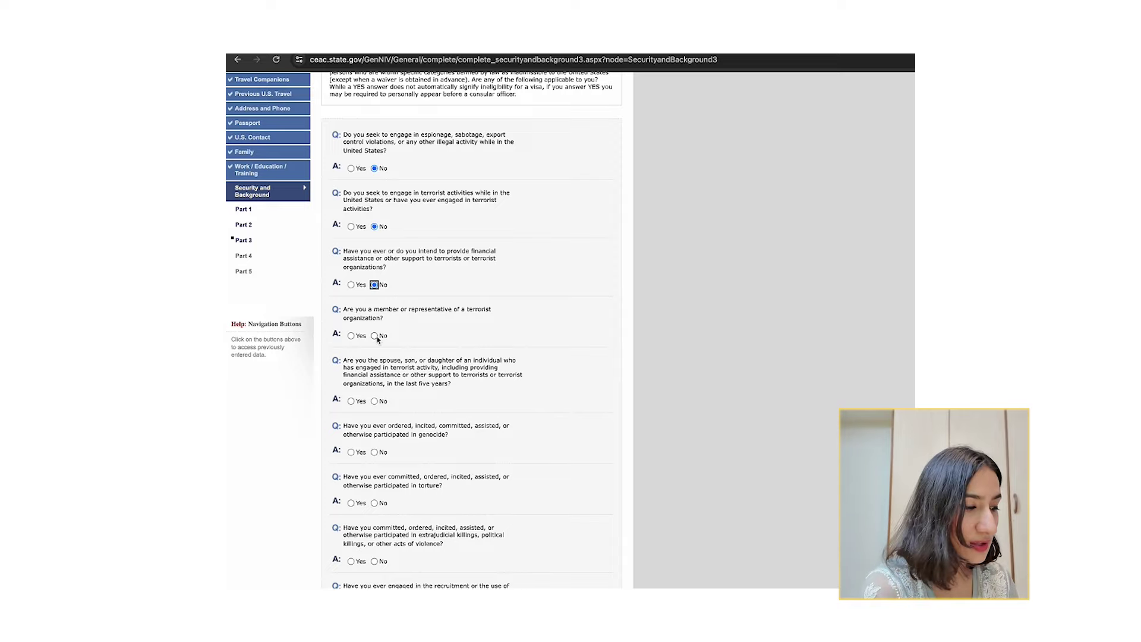
{"action": "left_click", "coordinate": [375, 337]}
{"action": "left_click", "coordinate": [374, 402]}
{"action": "scroll", "coordinate": [377, 404], "scroll_direction": "down", "scroll_amount": 2}
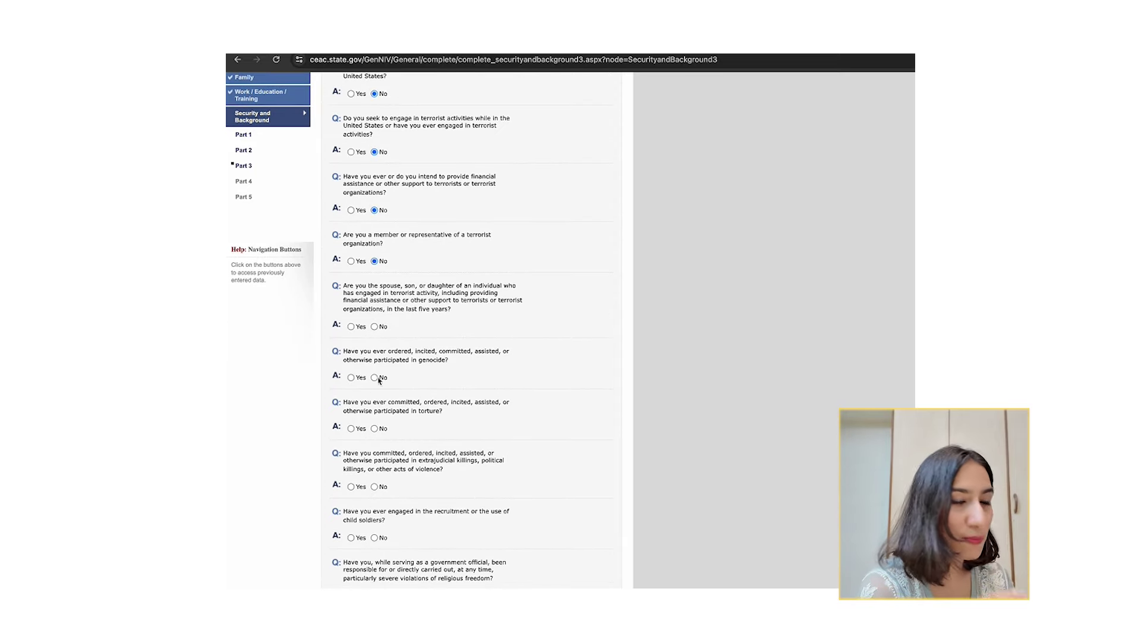
Answer No to genocide, torture, extrajudicial killings, child soldiers, religious freedom, population controls and organ transplantation.
{"action": "left_click", "coordinate": [375, 378]}
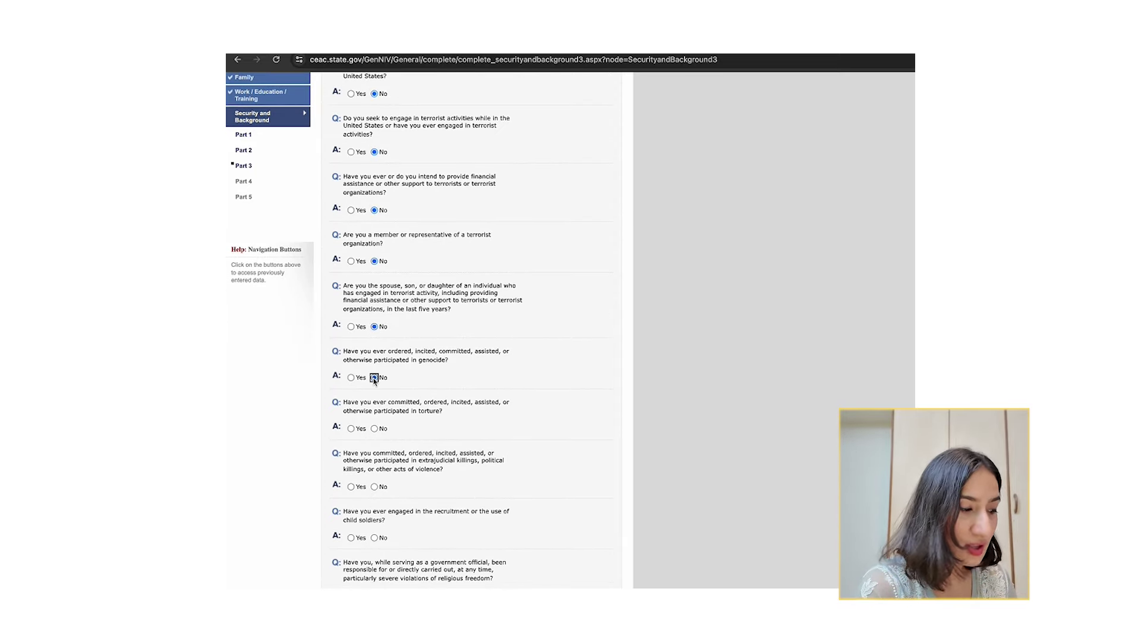
{"action": "scroll", "coordinate": [375, 357], "scroll_direction": "down", "scroll_amount": 2}
{"action": "left_click", "coordinate": [375, 336]}
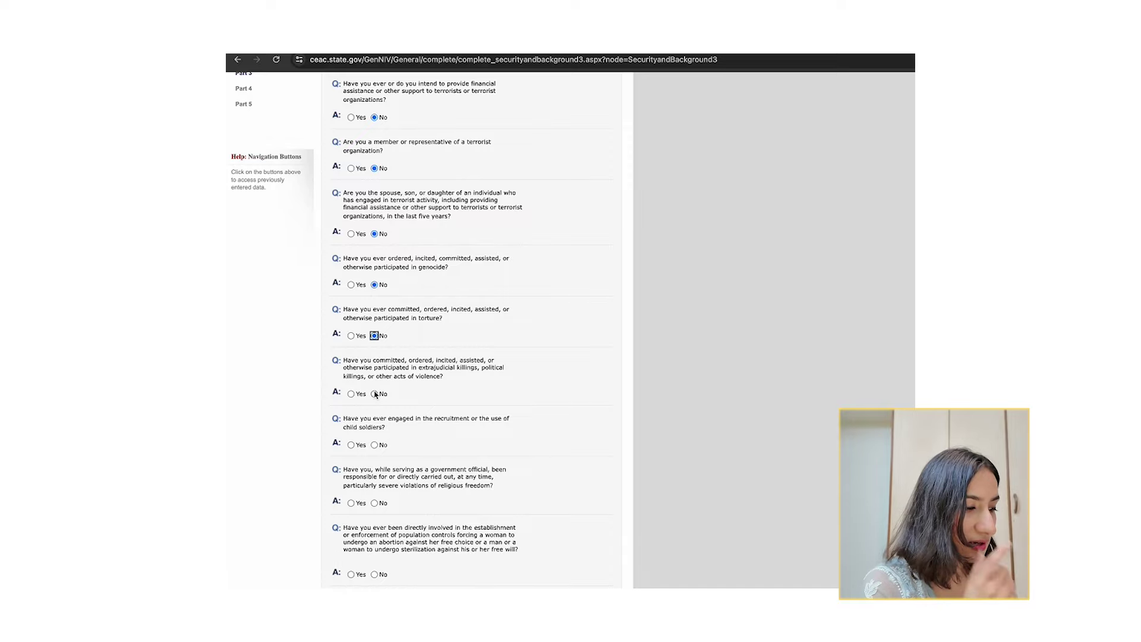
{"action": "left_click", "coordinate": [375, 394]}
{"action": "scroll", "coordinate": [376, 395], "scroll_direction": "down", "scroll_amount": 2}
{"action": "left_click", "coordinate": [375, 340]}
{"action": "left_click", "coordinate": [374, 397]}
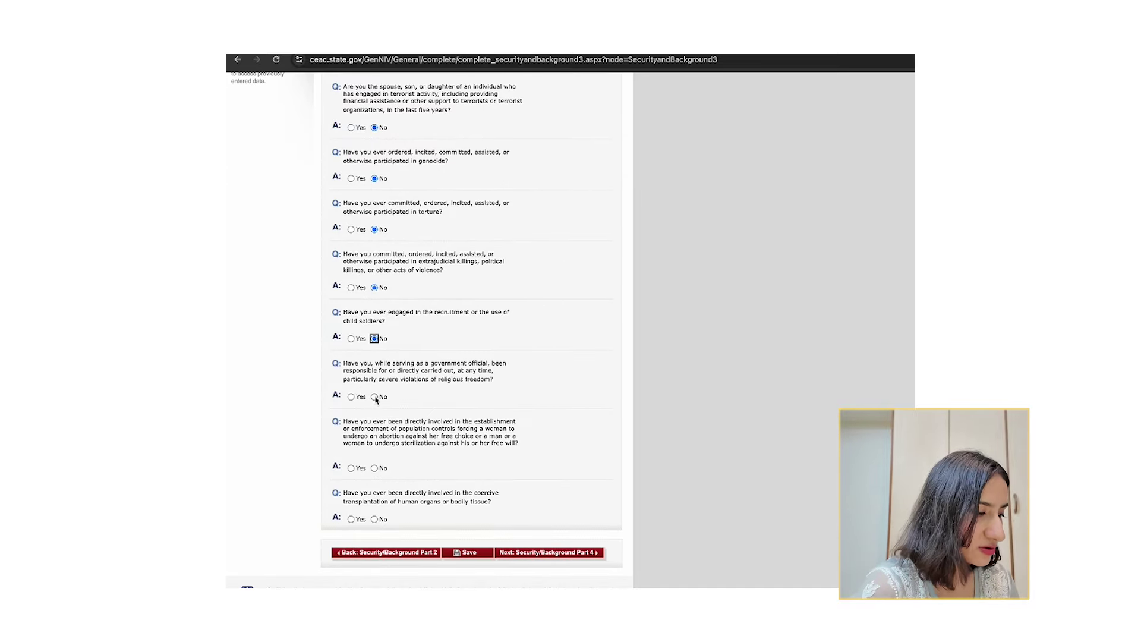
{"action": "left_click", "coordinate": [375, 467]}
{"action": "scroll", "coordinate": [375, 473], "scroll_direction": "down", "scroll_amount": 1}
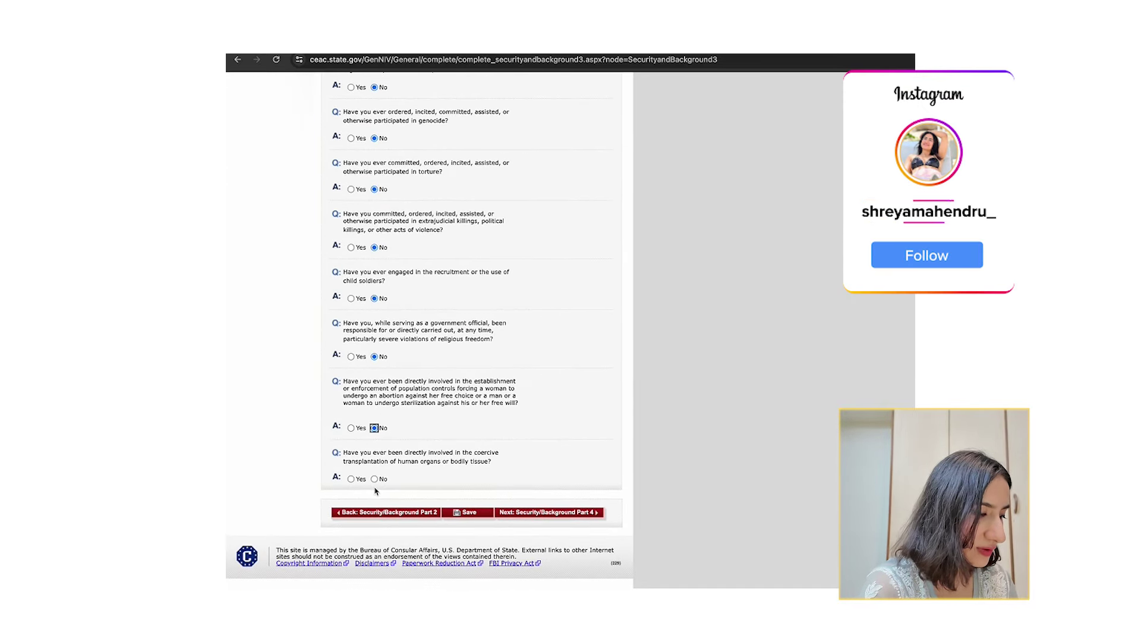
{"action": "left_click", "coordinate": [374, 476]}
{"action": "left_click", "coordinate": [569, 514]}
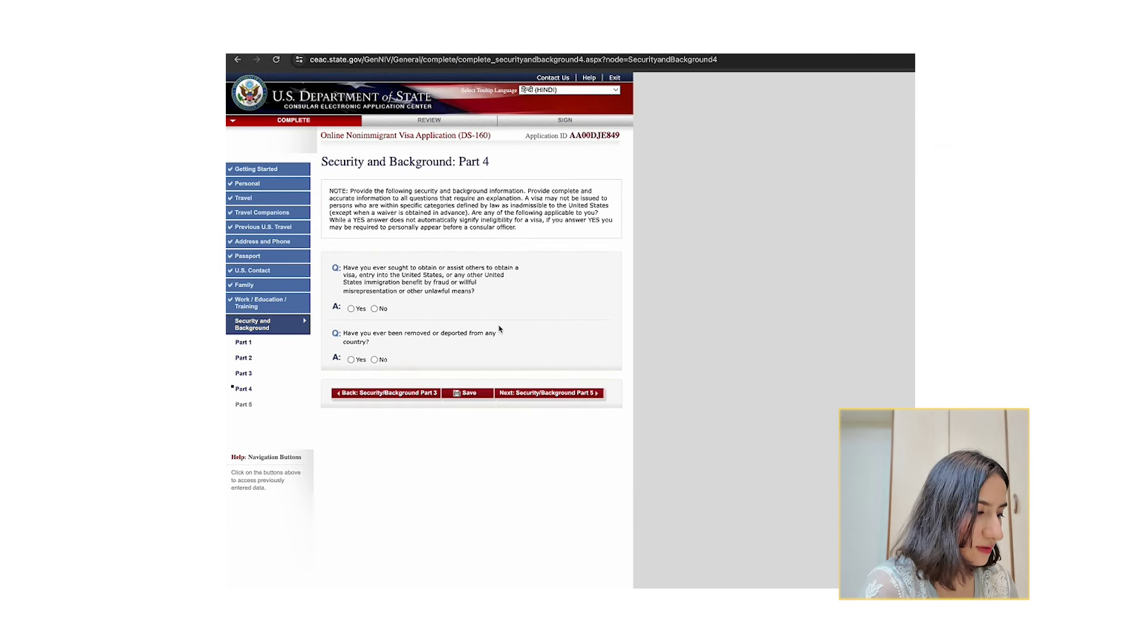
Answer No to the Part 4 visa fraud and removal or deportation questions.
{"action": "left_click", "coordinate": [373, 309]}
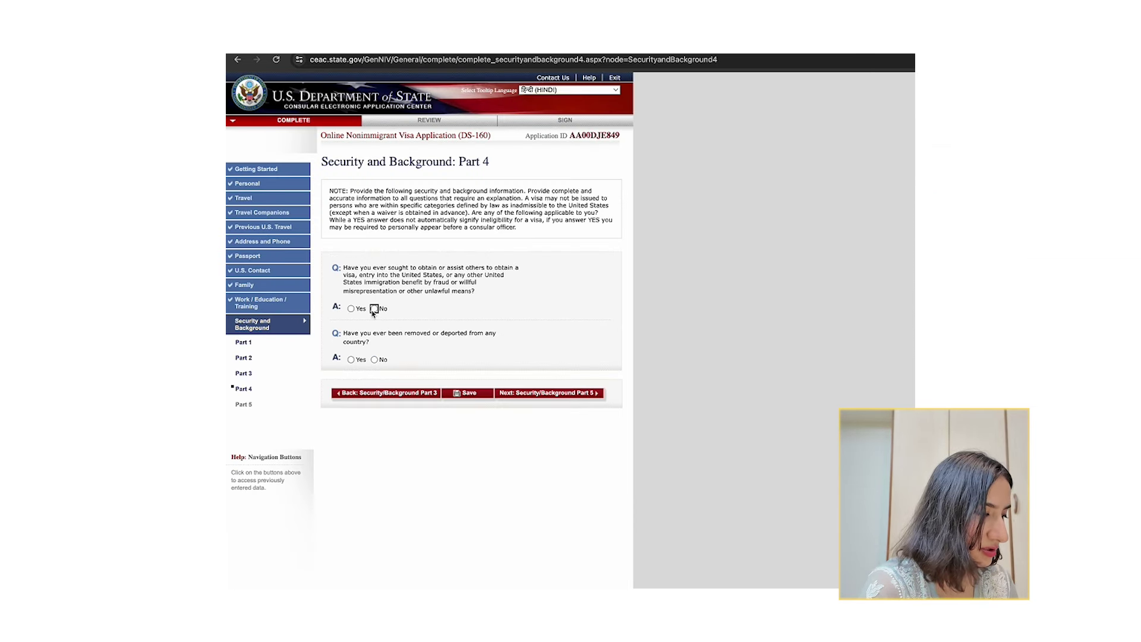
{"action": "left_click", "coordinate": [374, 360]}
{"action": "left_click", "coordinate": [540, 394]}
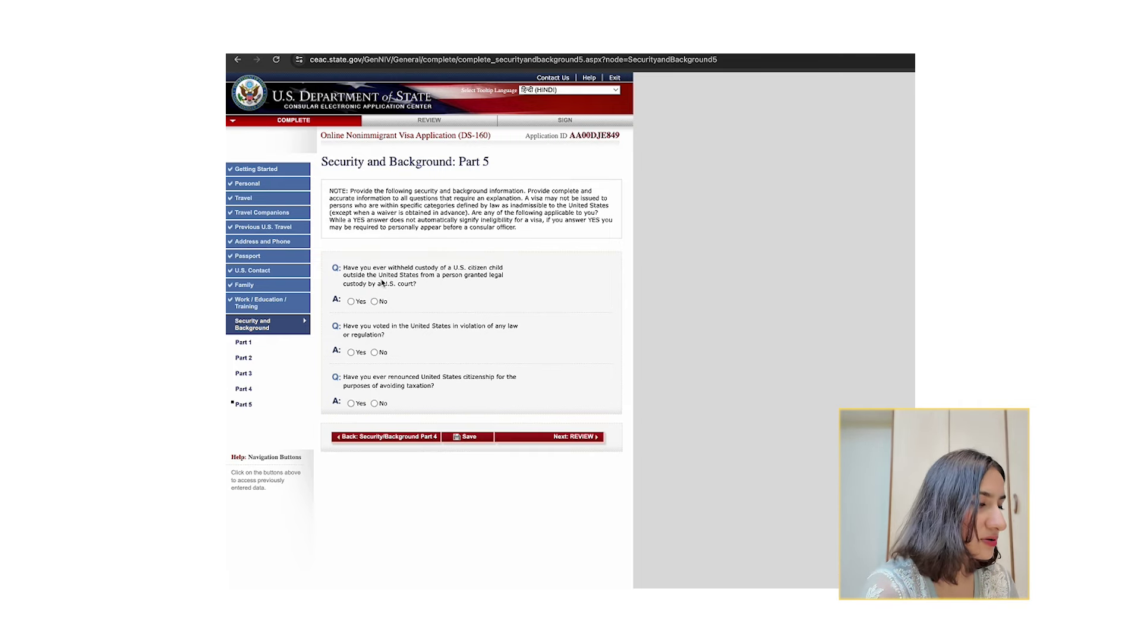
Answer No to the Part 5 child custody, illegal voting and renounced citizenship questions.
{"action": "left_click", "coordinate": [375, 302]}
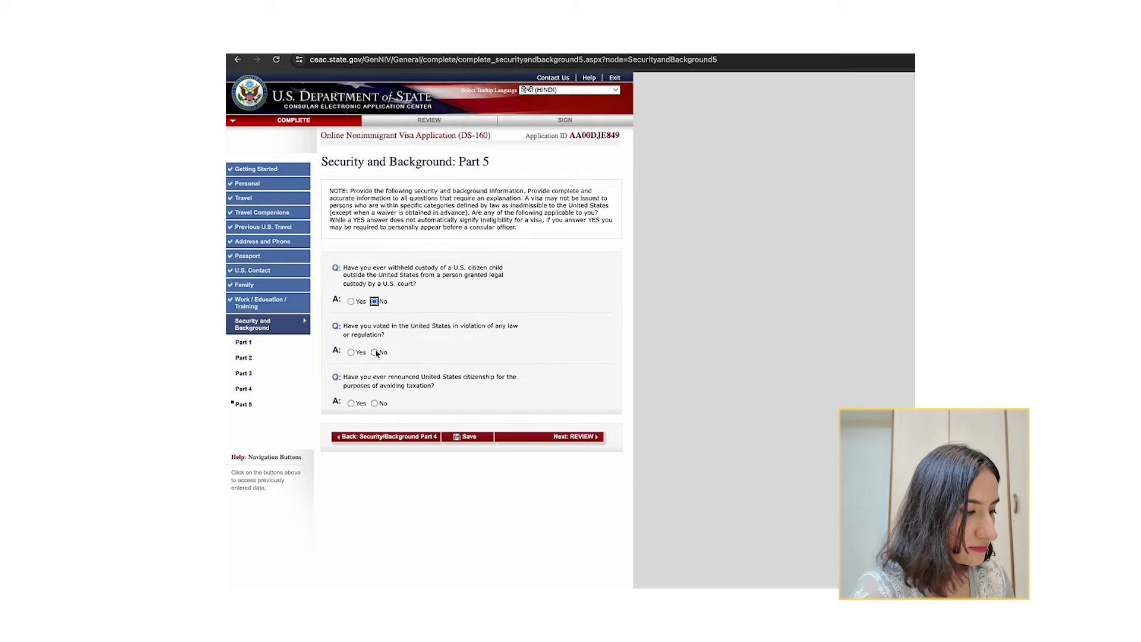
{"action": "left_click", "coordinate": [375, 352]}
{"action": "left_click", "coordinate": [374, 404]}
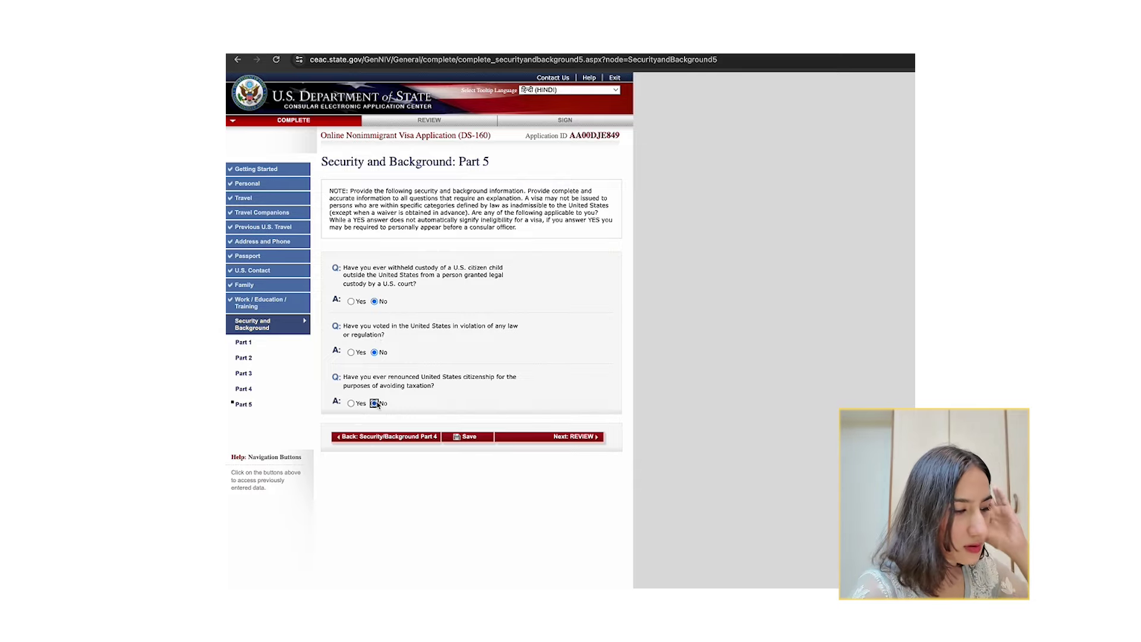
{"action": "left_click", "coordinate": [542, 436]}
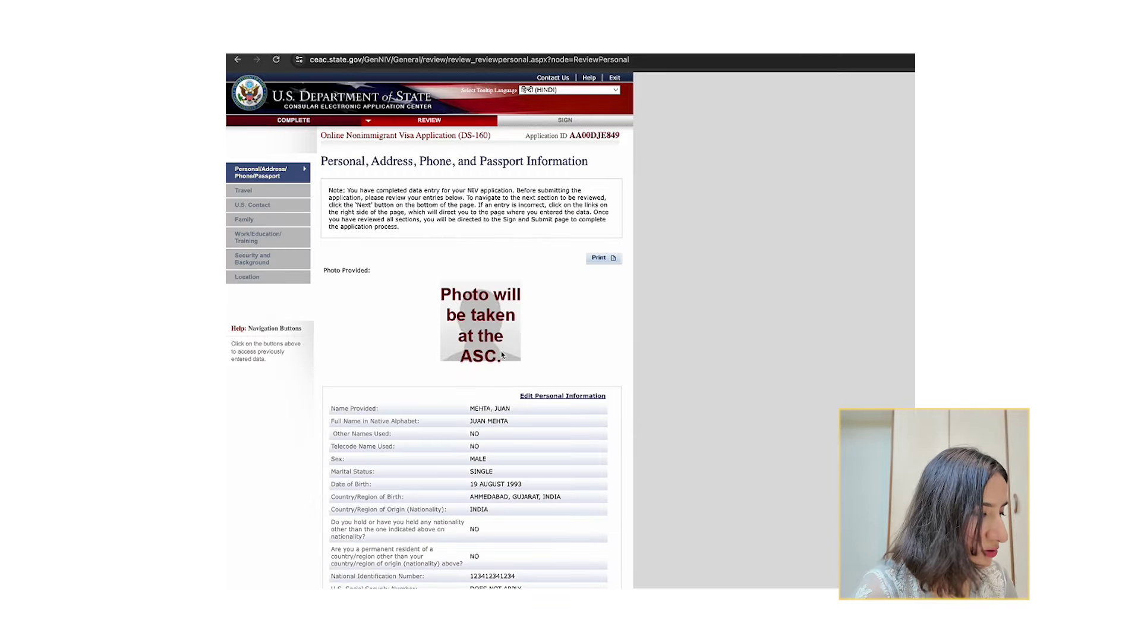
Scroll through the personal and passport review, then down the Security and Background answers.
{"action": "scroll", "coordinate": [501, 355], "scroll_direction": "down", "scroll_amount": 2}
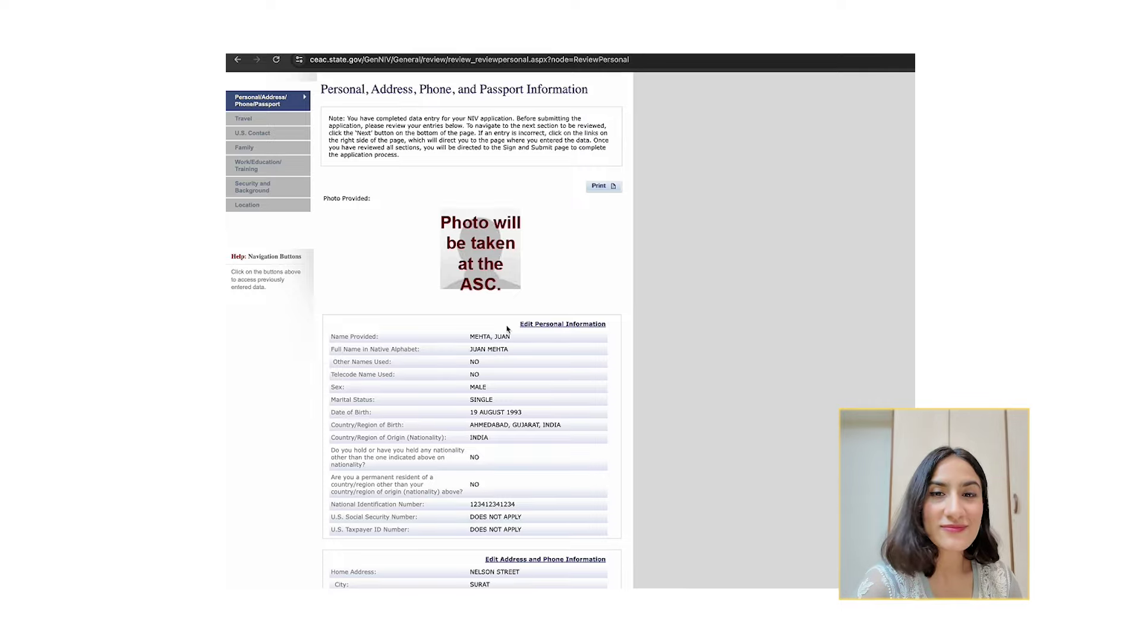
{"action": "scroll", "coordinate": [507, 329], "scroll_direction": "down", "scroll_amount": 3}
{"action": "scroll", "coordinate": [507, 328], "scroll_direction": "down", "scroll_amount": 7}
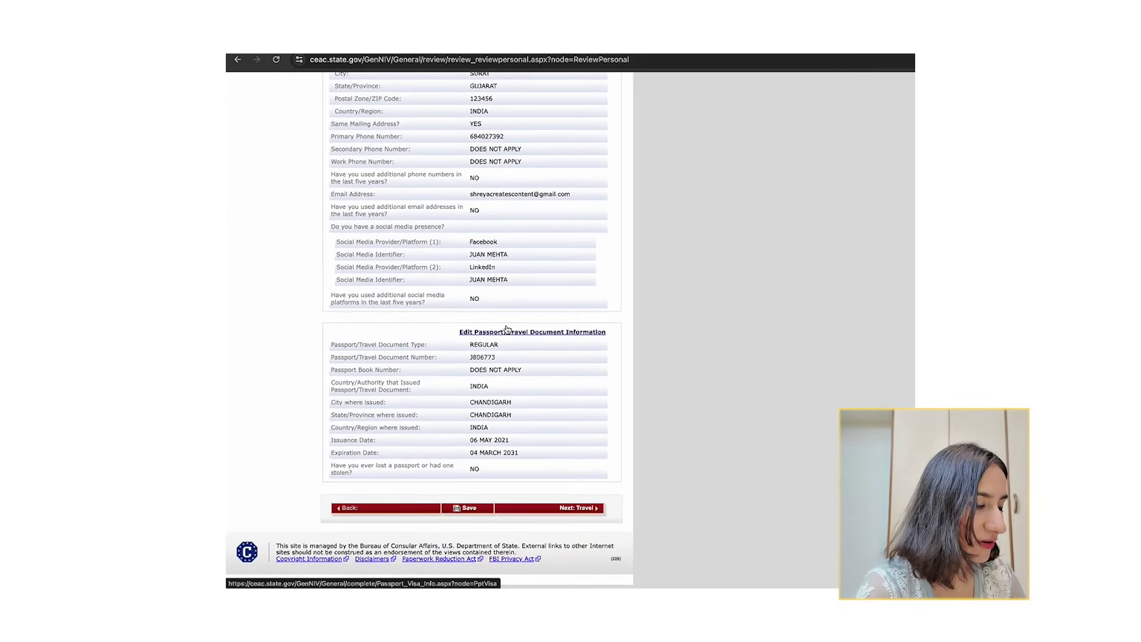
{"action": "scroll", "coordinate": [500, 300], "scroll_direction": "up", "scroll_amount": 3}
{"action": "scroll", "coordinate": [501, 300], "scroll_direction": "up", "scroll_amount": 8}
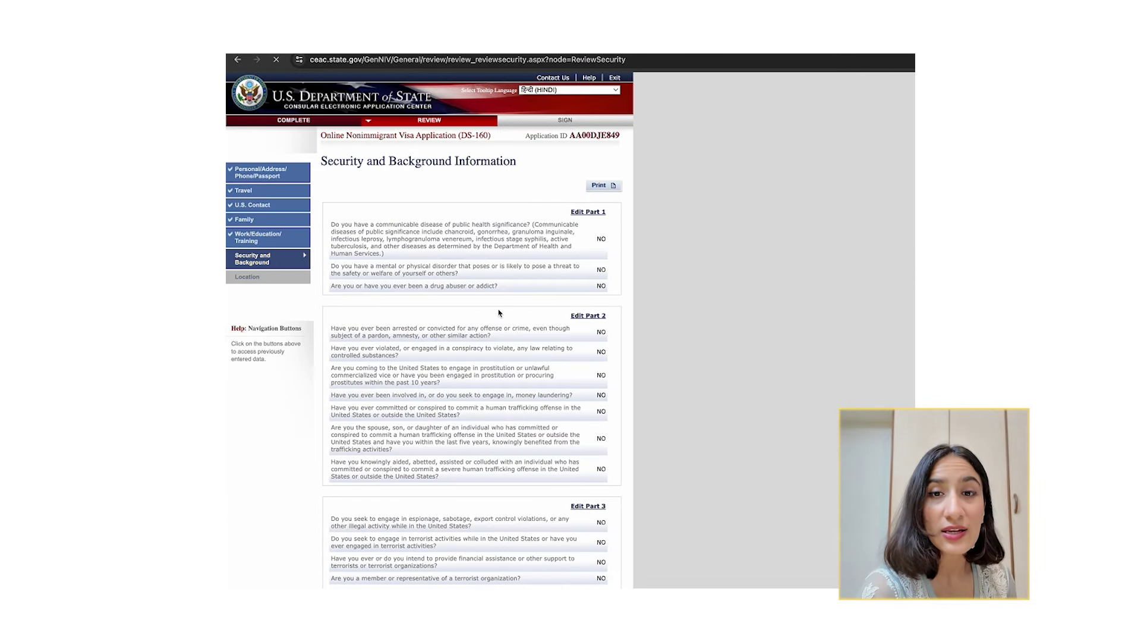
{"action": "scroll", "coordinate": [499, 314], "scroll_direction": "down", "scroll_amount": 8}
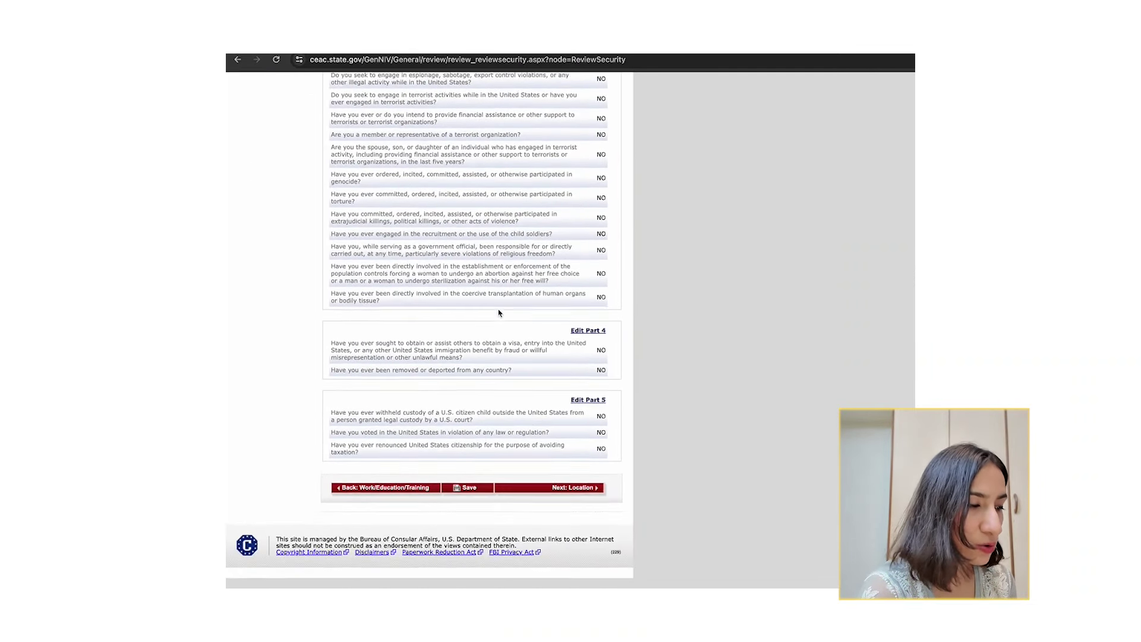
Advance past the location review to the Sign and Submit page and read through it.
{"action": "left_click", "coordinate": [574, 487]}
{"action": "left_click", "coordinate": [535, 301]}
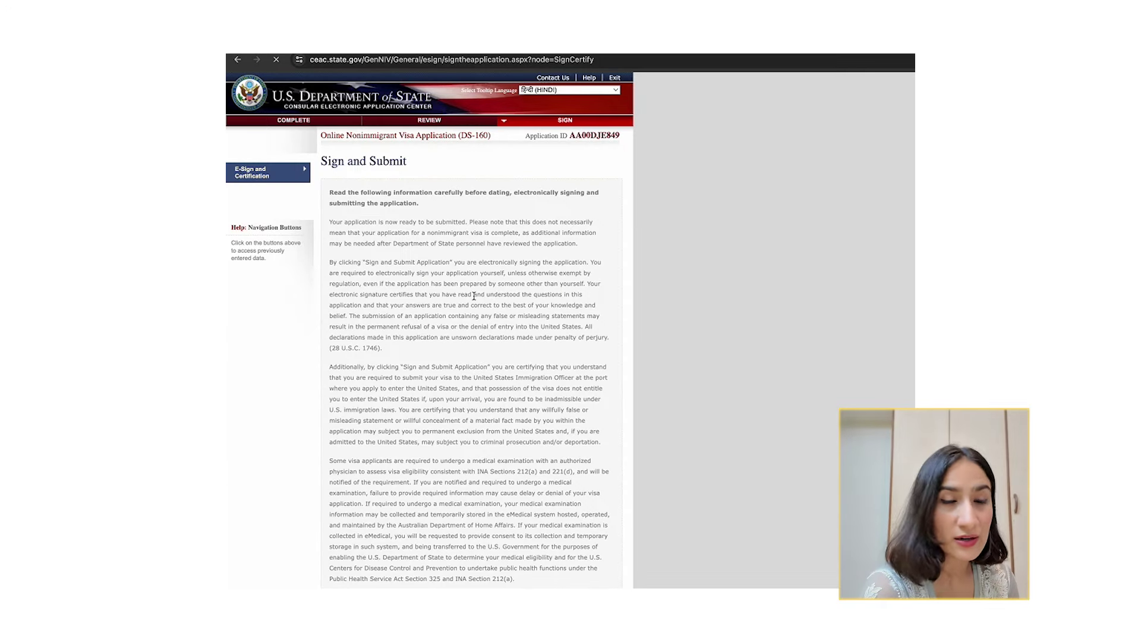
{"action": "scroll", "coordinate": [507, 311], "scroll_direction": "down", "scroll_amount": 15}
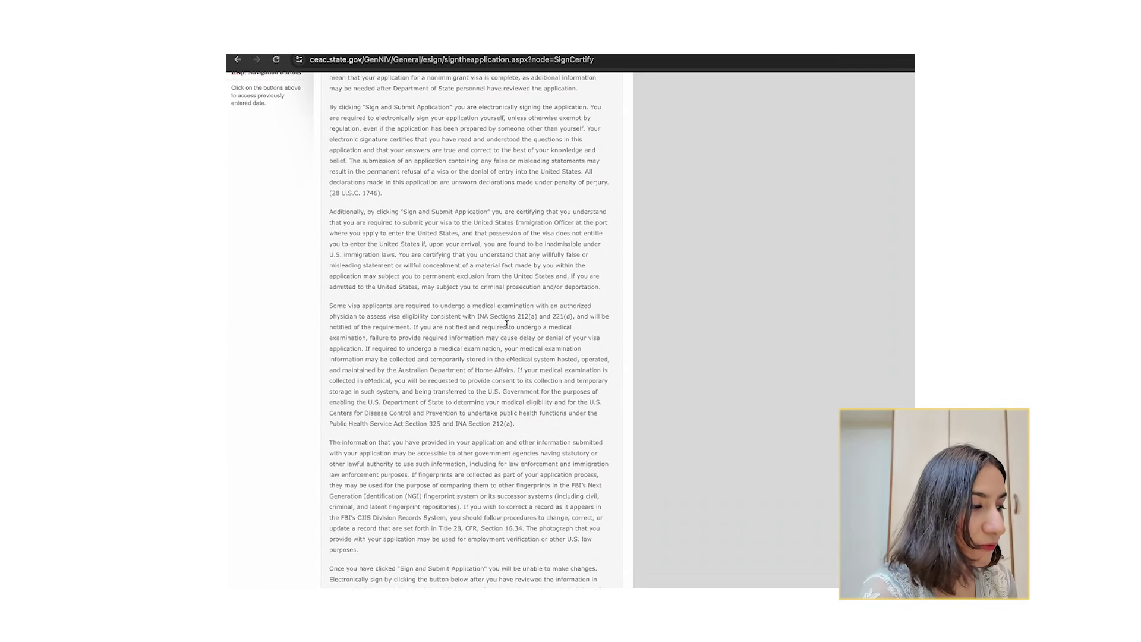
{"action": "scroll", "coordinate": [507, 327], "scroll_direction": "down", "scroll_amount": 1}
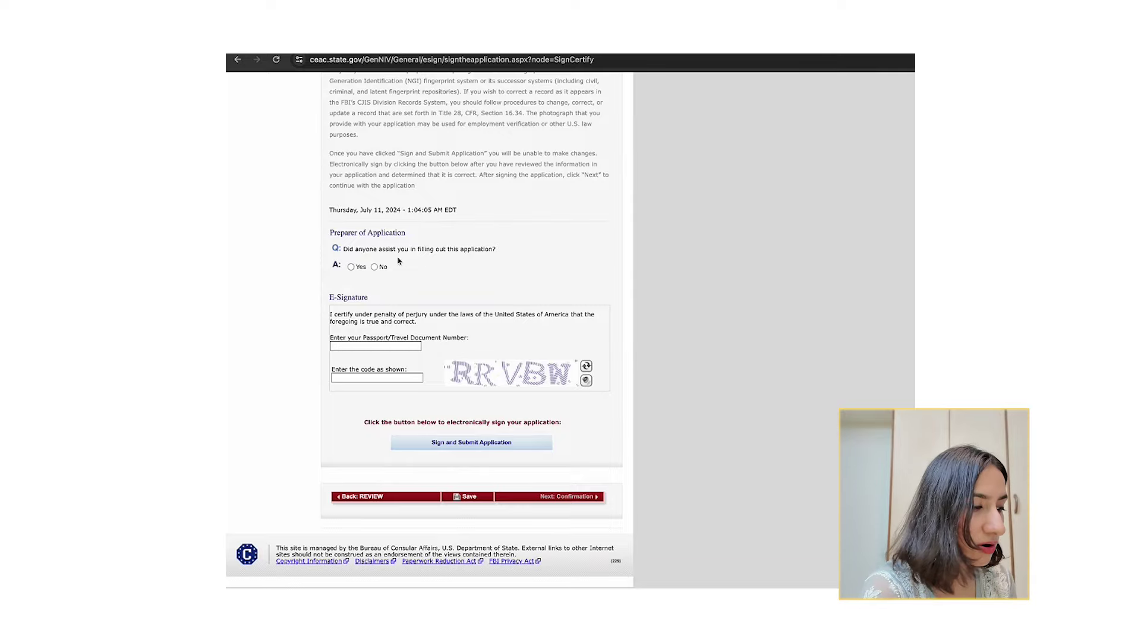
{"action": "scroll", "coordinate": [353, 269], "scroll_direction": "up", "scroll_amount": 6}
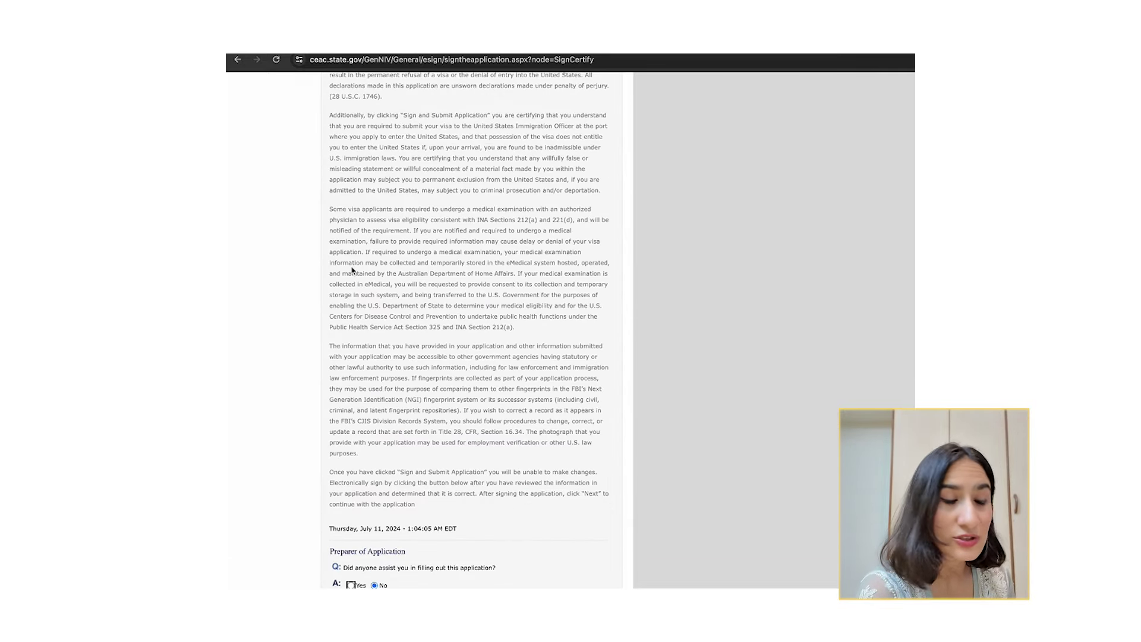
{"action": "scroll", "coordinate": [363, 321], "scroll_direction": "down", "scroll_amount": 5}
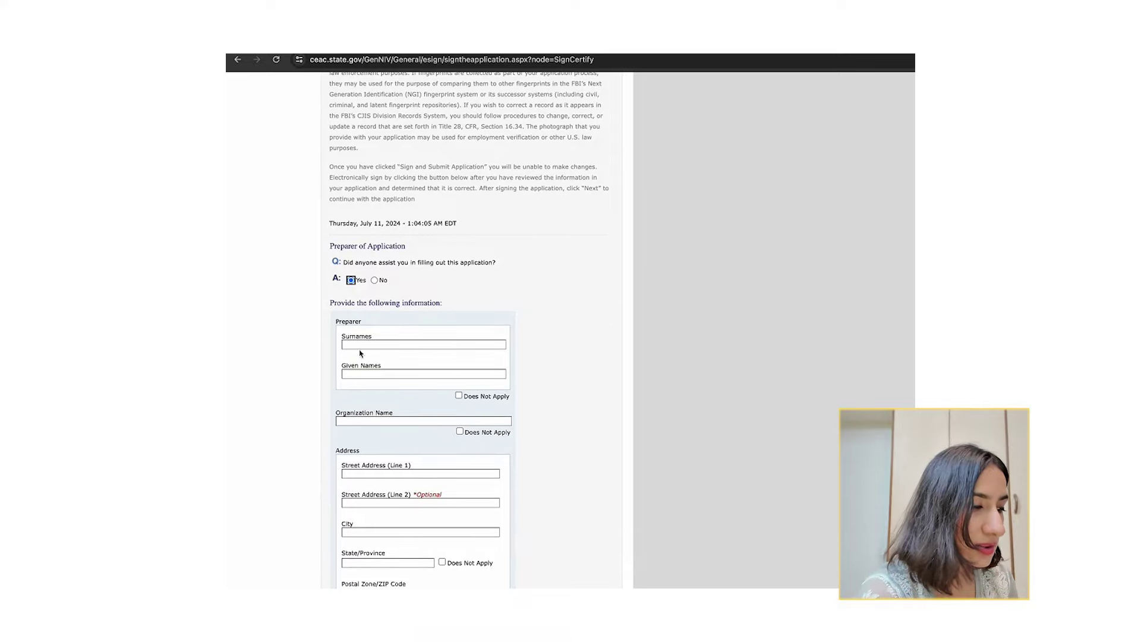
{"action": "scroll", "coordinate": [392, 315], "scroll_direction": "down", "scroll_amount": 3}
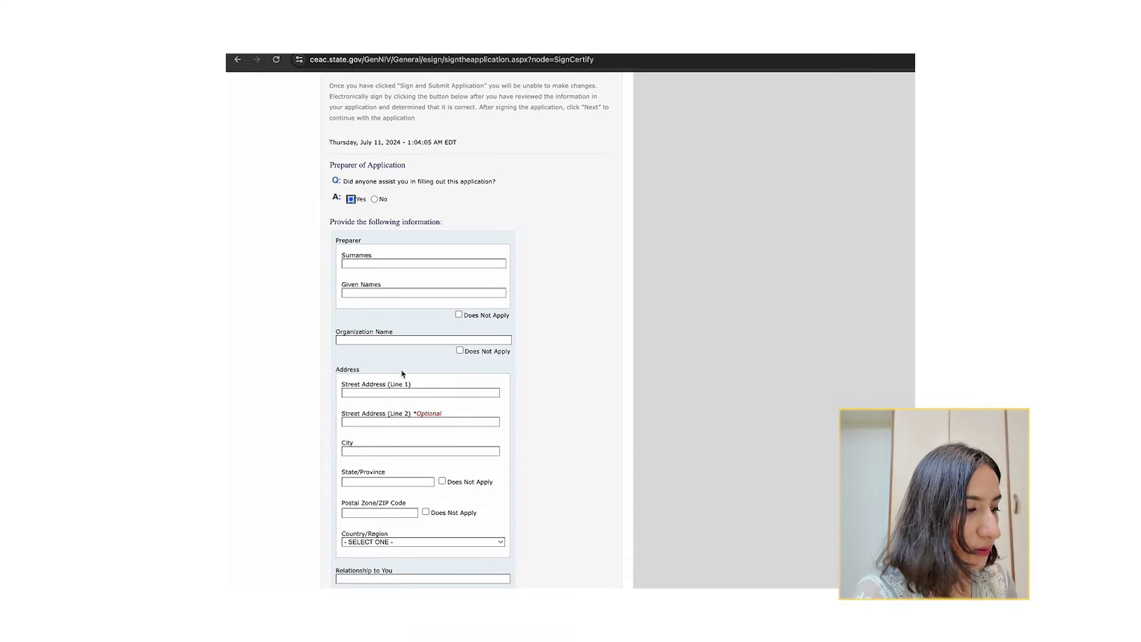
{"action": "scroll", "coordinate": [413, 481], "scroll_direction": "down", "scroll_amount": 7}
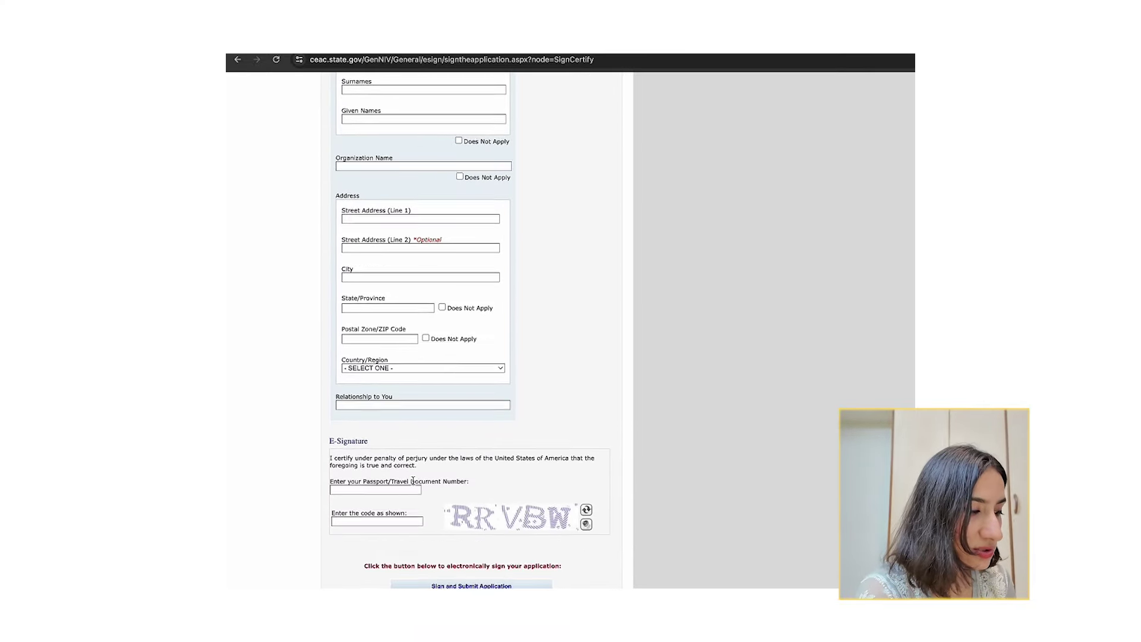
{"action": "scroll", "coordinate": [394, 363], "scroll_direction": "up", "scroll_amount": 5}
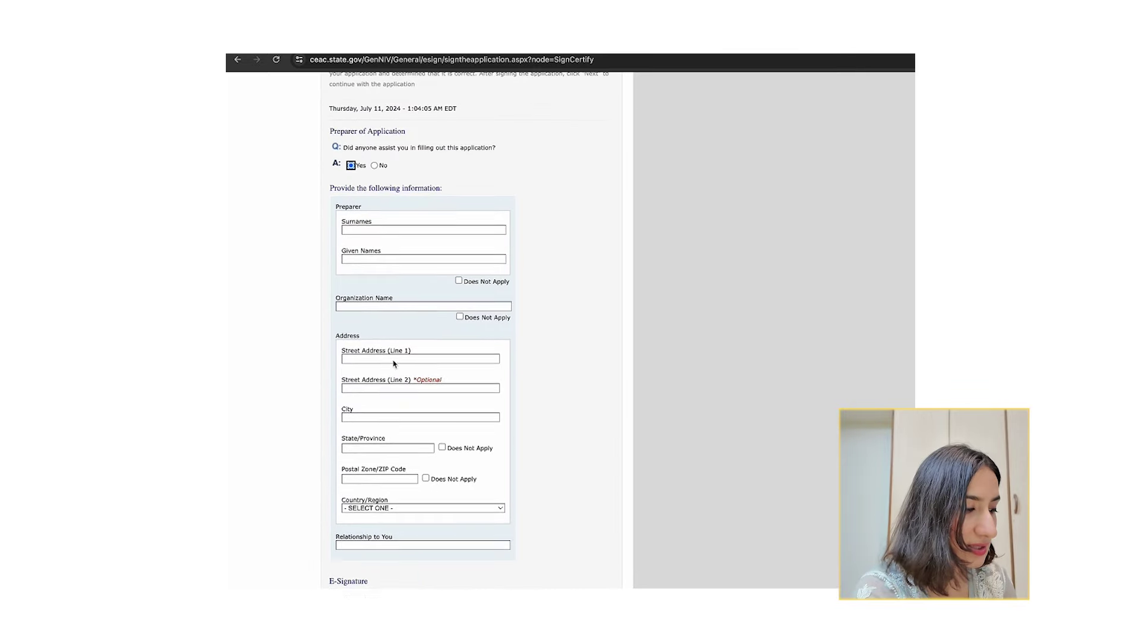
Answer No to preparer assistance, then electronically sign and submit the application.
{"action": "left_click", "coordinate": [375, 196]}
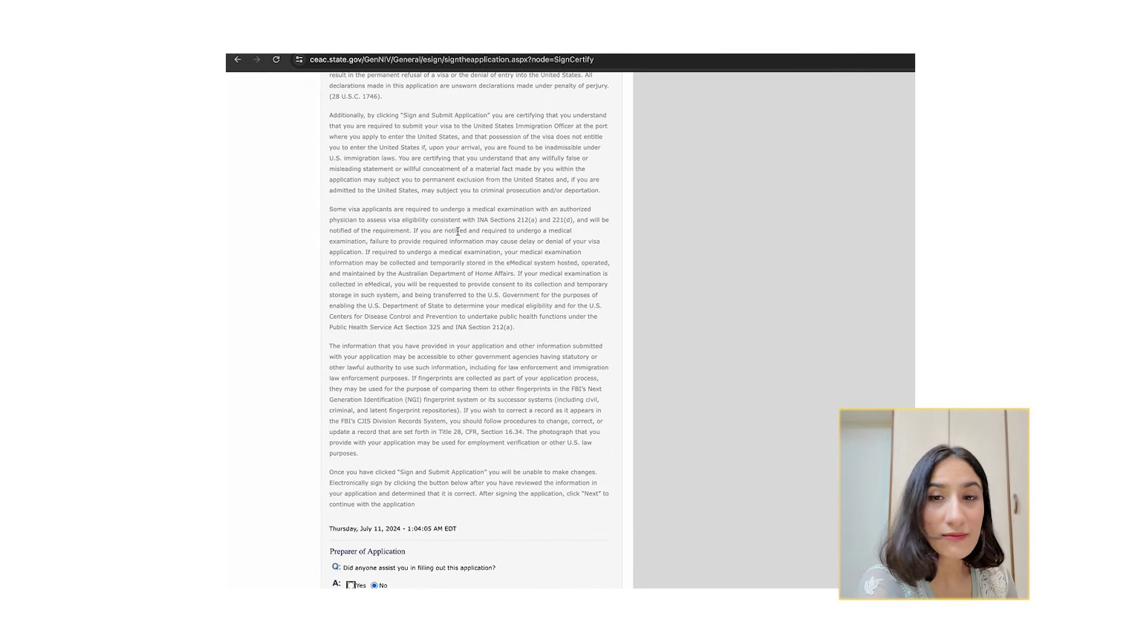
{"action": "scroll", "coordinate": [406, 277], "scroll_direction": "down", "scroll_amount": 10}
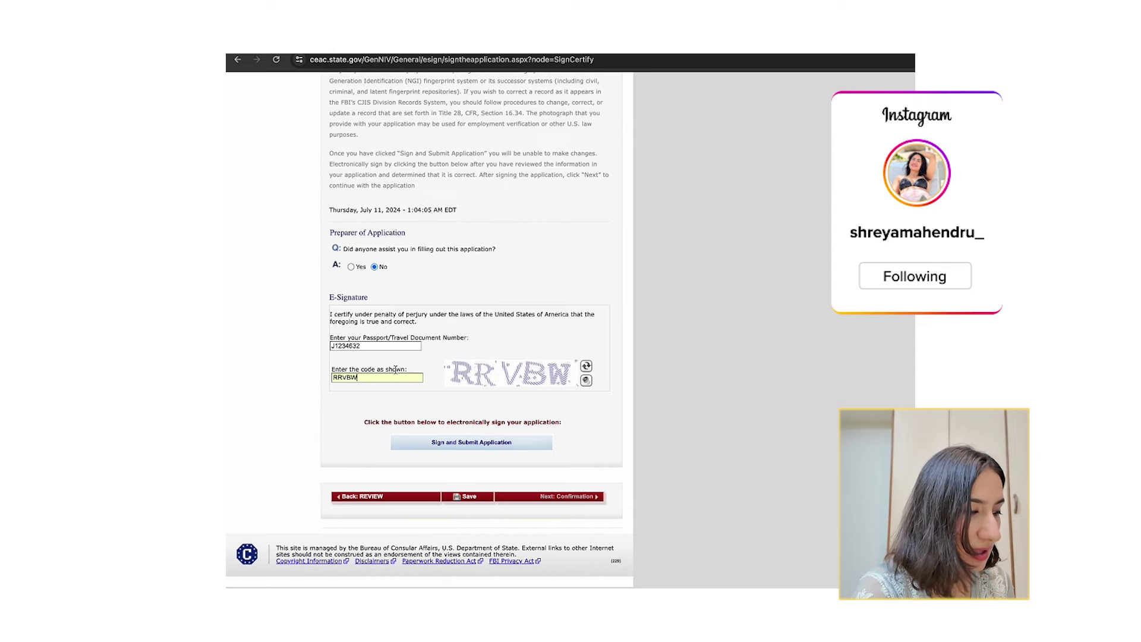
{"action": "left_click", "coordinate": [475, 444]}
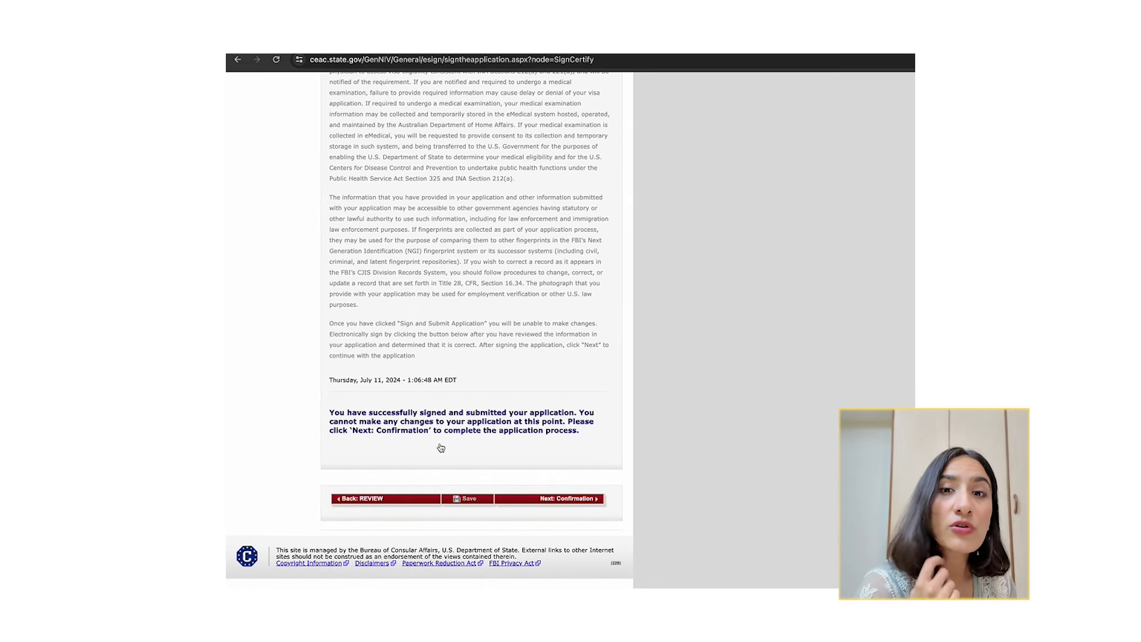
{"action": "left_click_drag", "start_coordinate": [431, 437], "coordinate": [431, 391]}
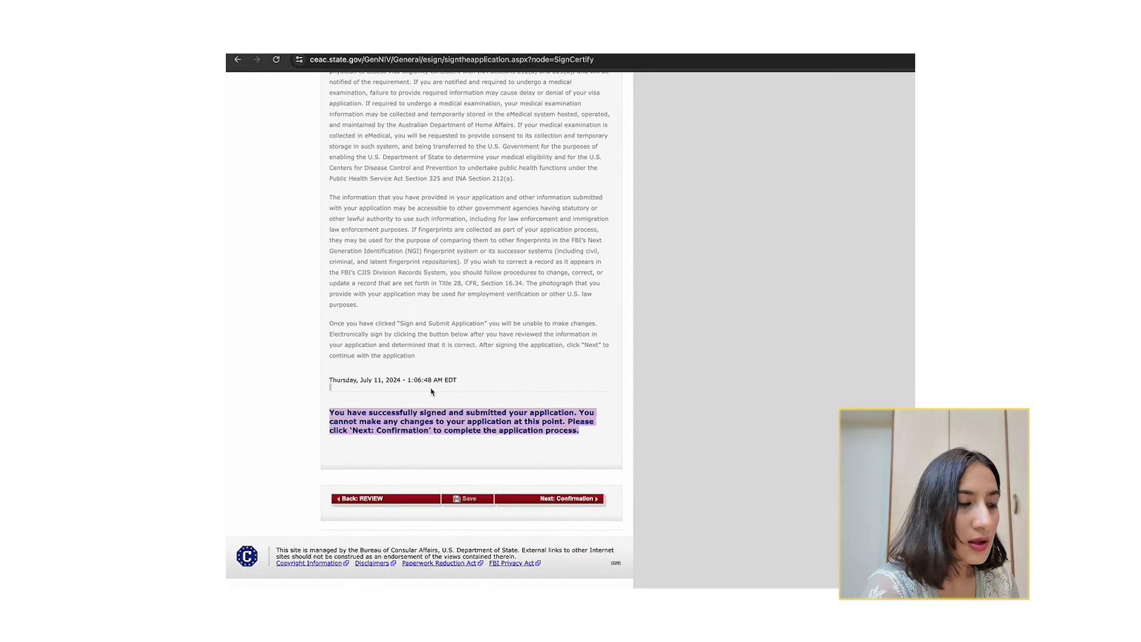
Review the Confirmation page's barcode, applicant summary and U.S. Embassy New Delhi address.
{"action": "left_click", "coordinate": [566, 499]}
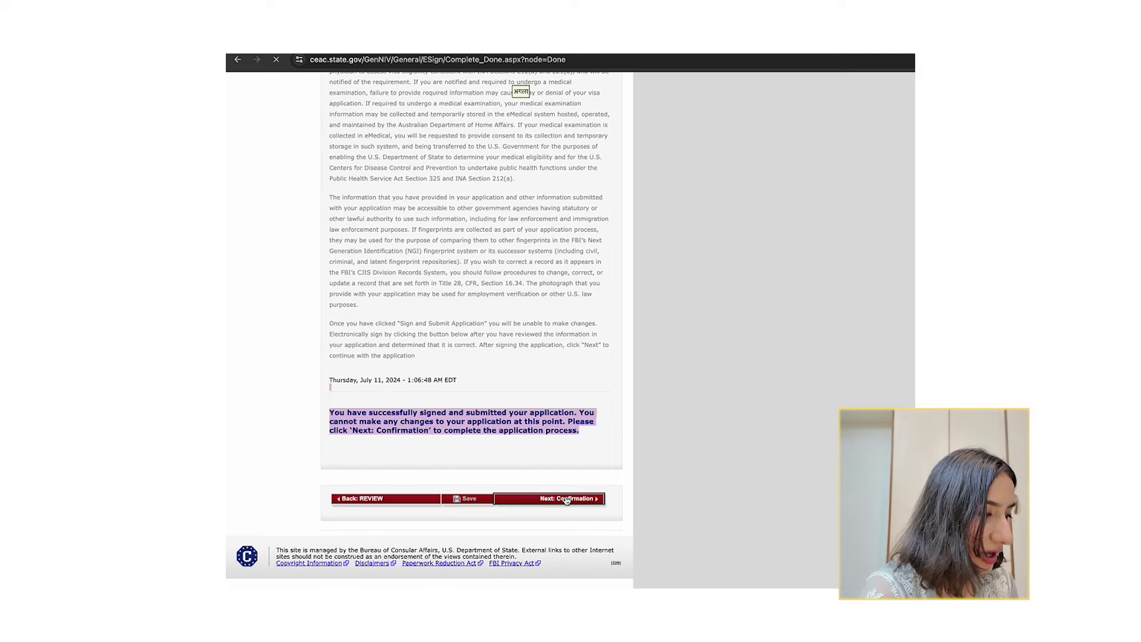
{"action": "scroll", "coordinate": [375, 302], "scroll_direction": "down", "scroll_amount": 1}
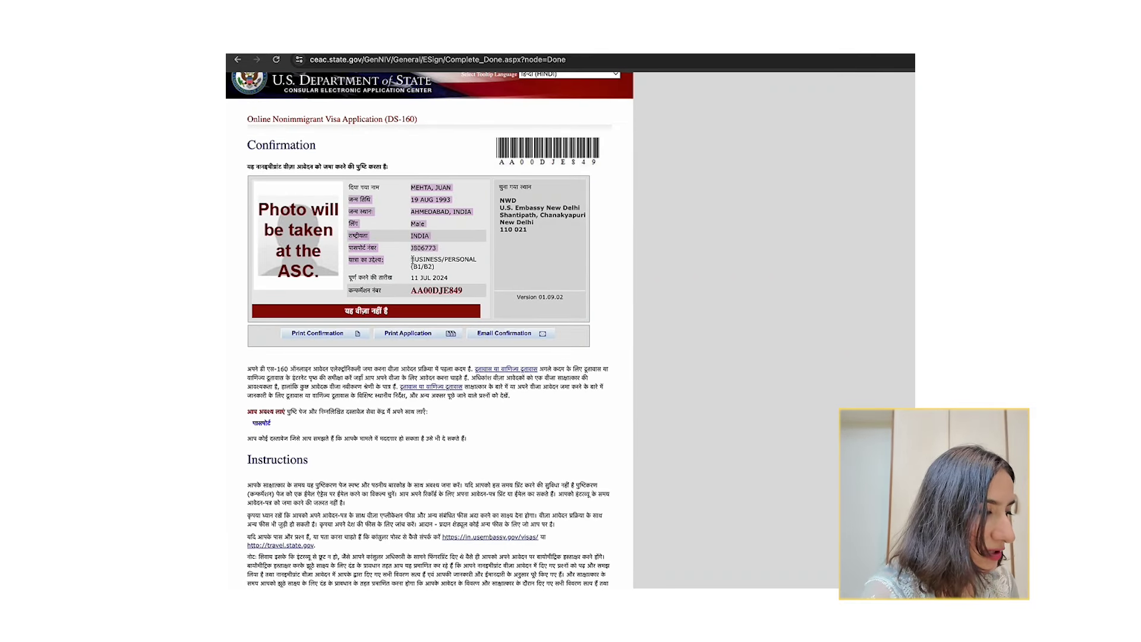
{"action": "scroll", "coordinate": [413, 260], "scroll_direction": "down", "scroll_amount": 3}
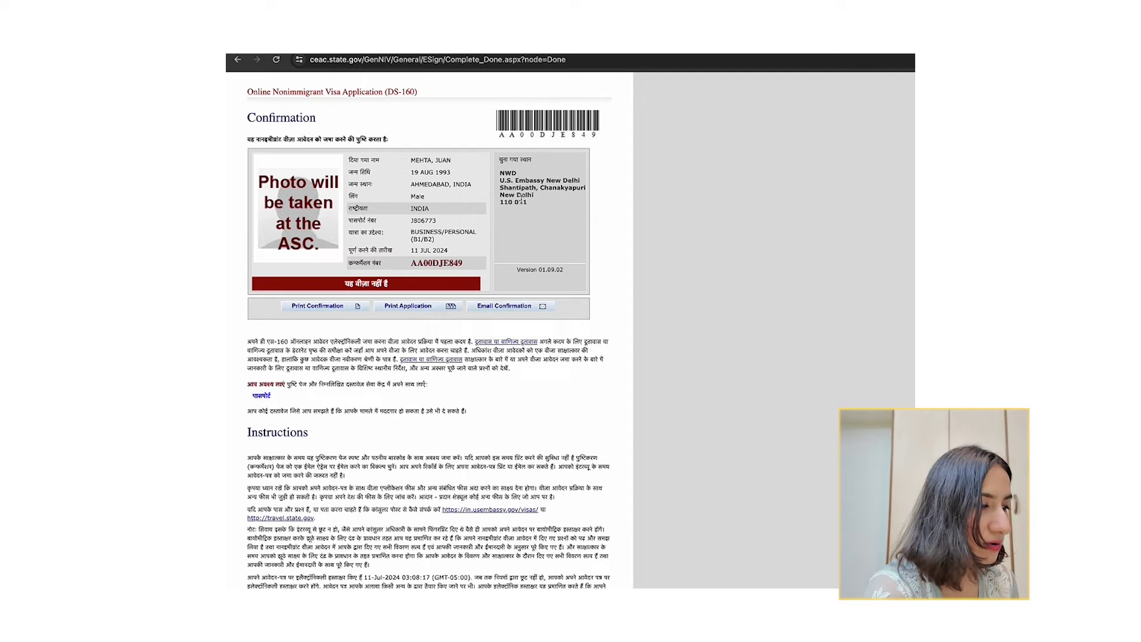
{"action": "left_click_drag", "start_coordinate": [521, 200], "coordinate": [508, 173]}
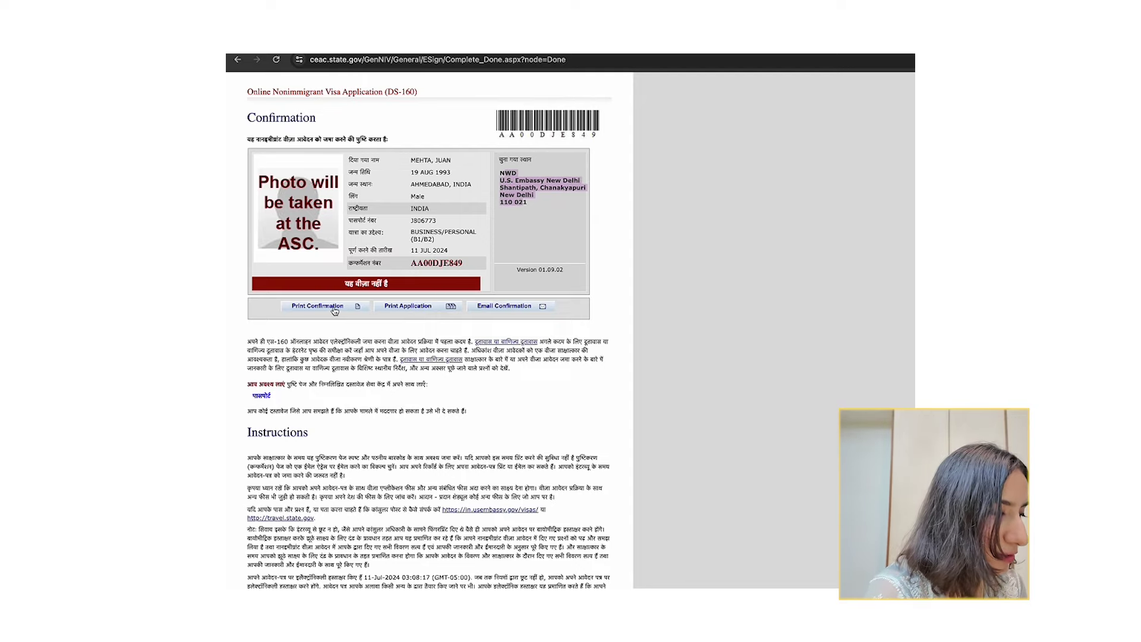
{"action": "scroll", "coordinate": [485, 329], "scroll_direction": "up", "scroll_amount": 3}
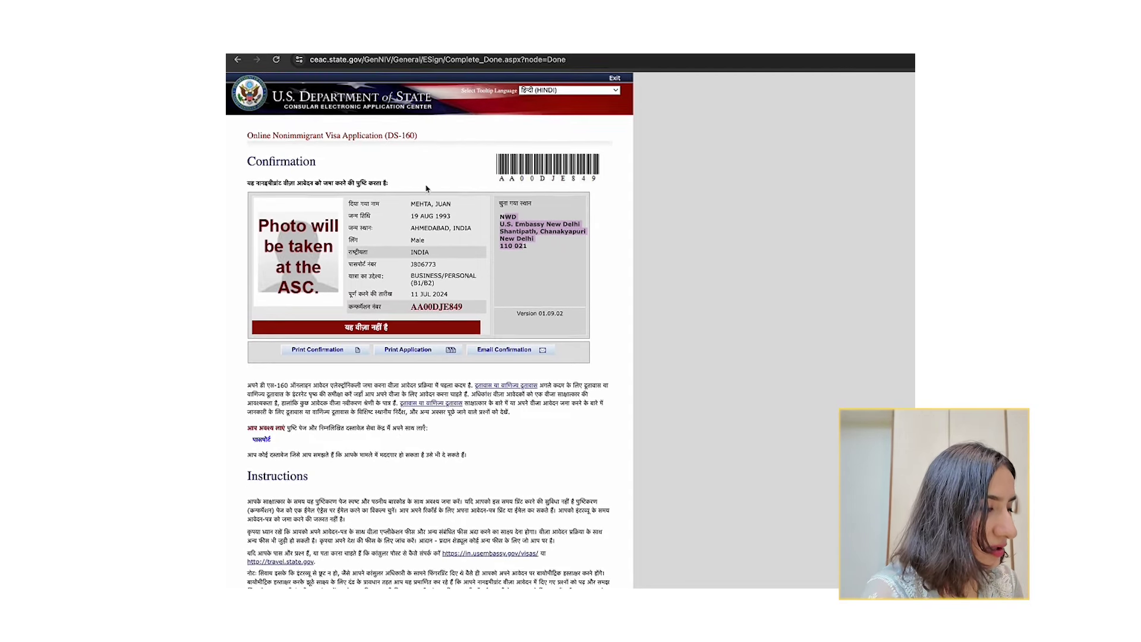
{"action": "left_click_drag", "start_coordinate": [498, 180], "coordinate": [612, 187]}
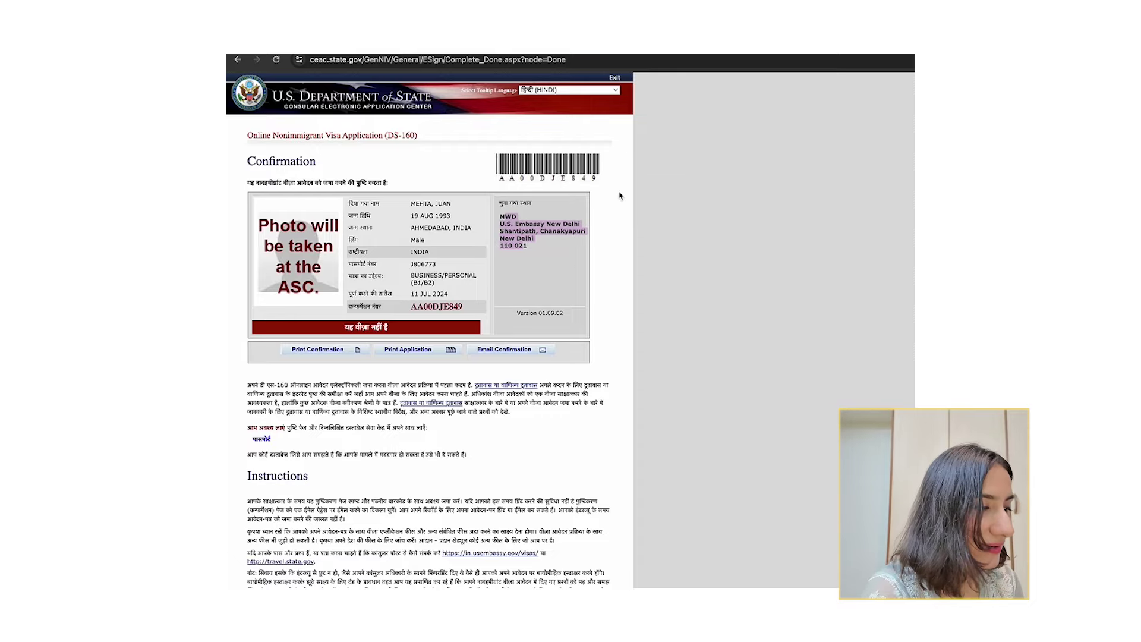
{"action": "scroll", "coordinate": [601, 249], "scroll_direction": "down", "scroll_amount": 3}
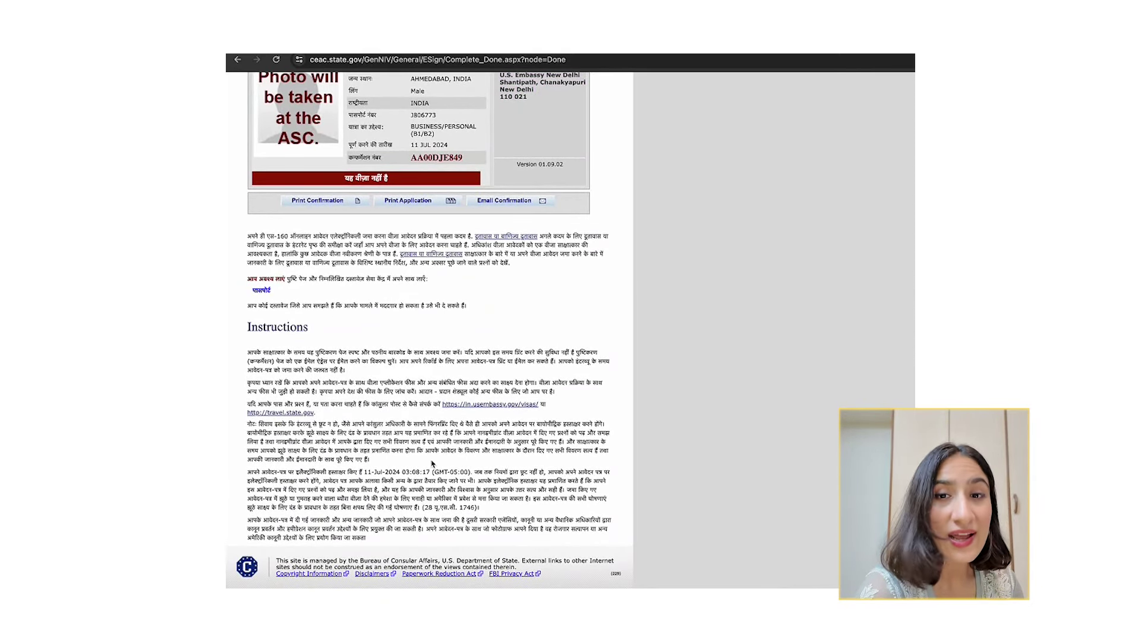
{"action": "scroll", "coordinate": [432, 463], "scroll_direction": "up", "scroll_amount": 5}
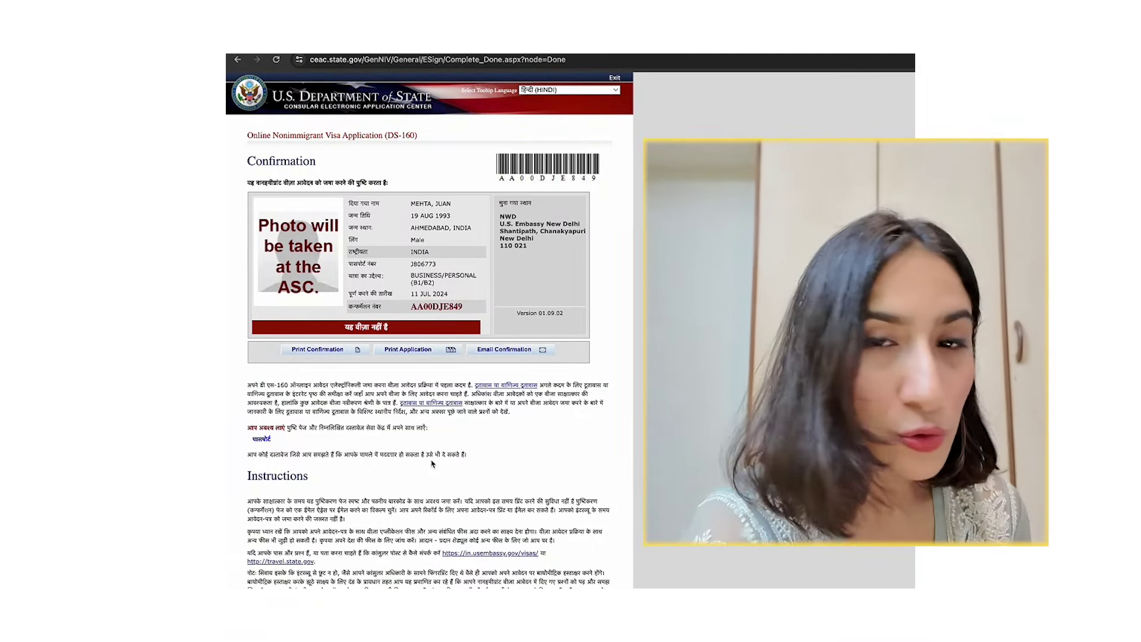